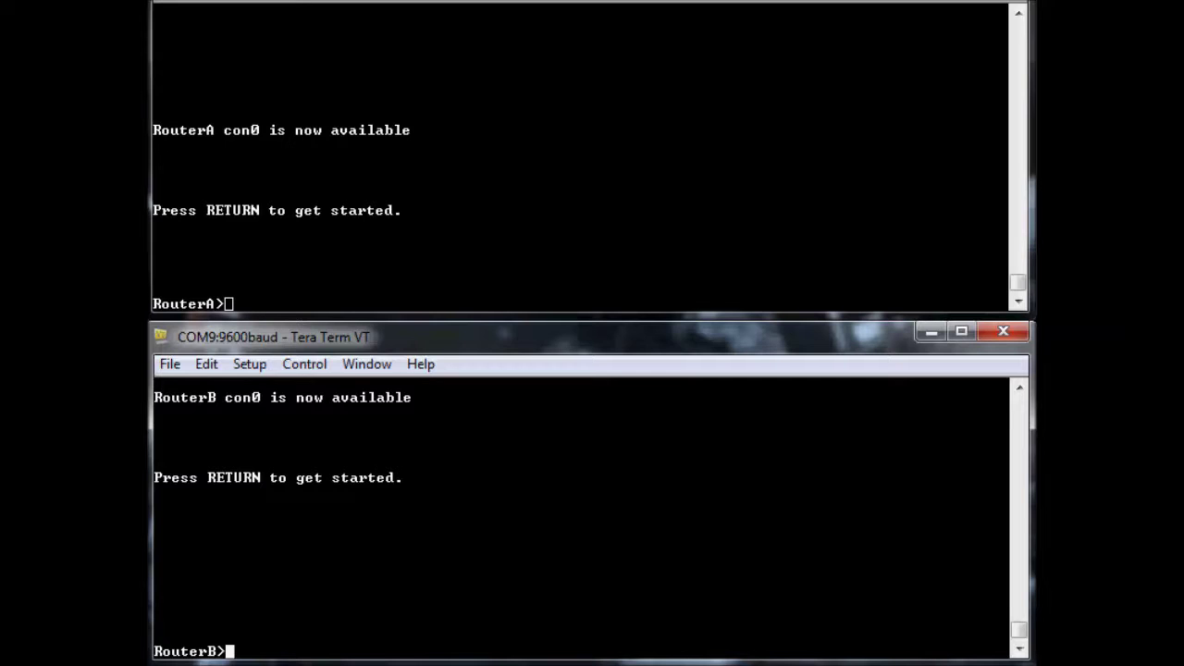
Bring the upper RouterA console window into focus
left_click(855, 194)
Wake RouterA's console and enter privileged mode with 'en' to reach the RouterA# prompt
key("Return")
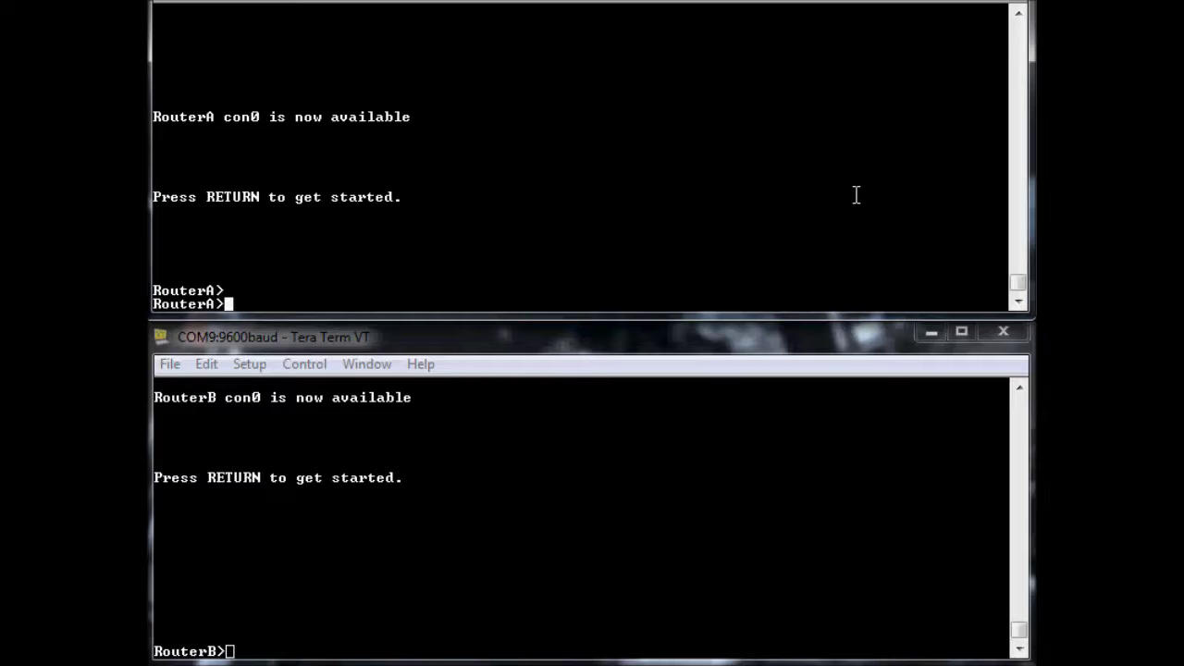
type("en")
key("Return")
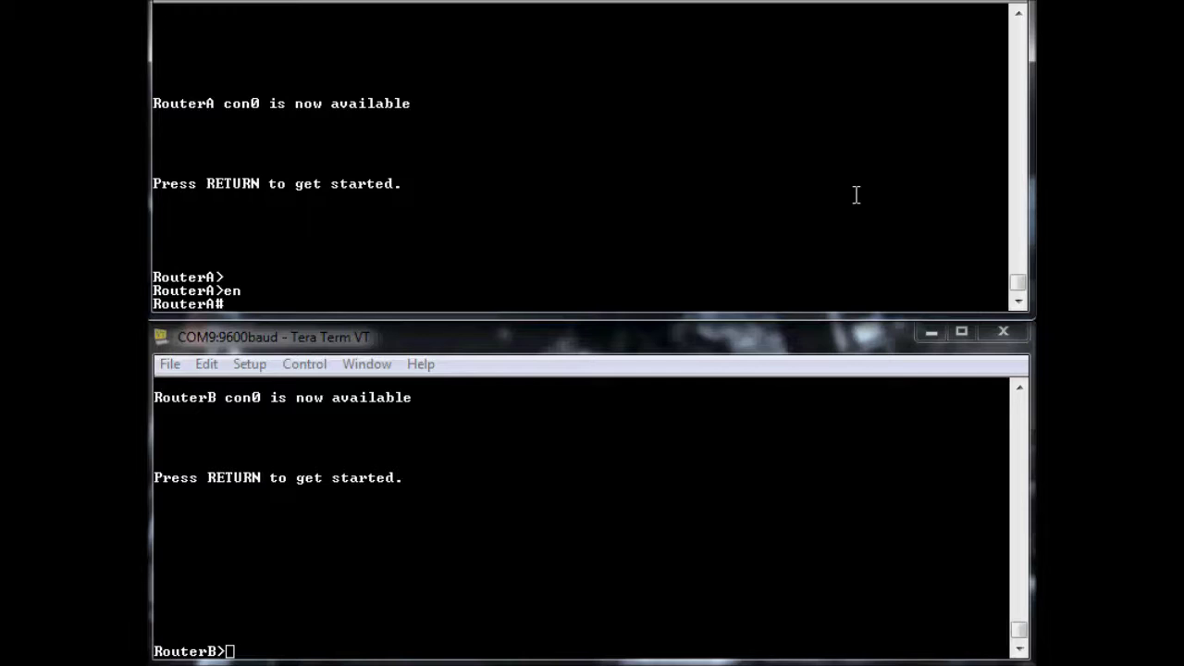
Enable RouterA's Serial0/1 interface with no shut and leave configuration mode
type("config t")
key("Return")
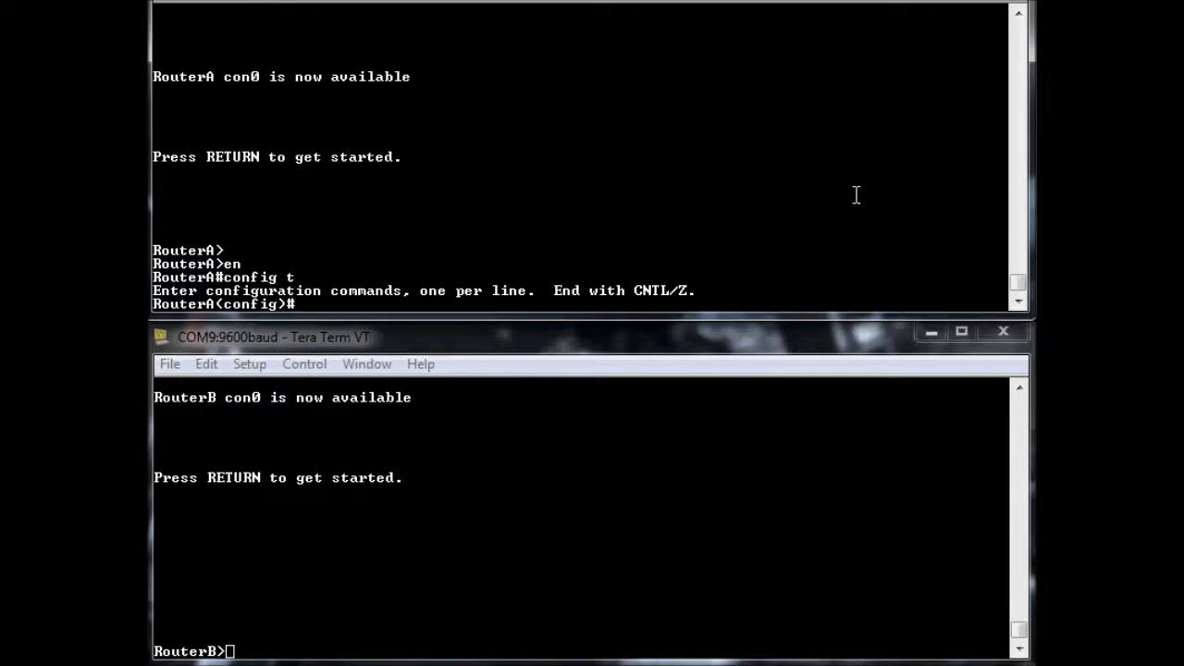
type("int serial 0/1")
key("Return")
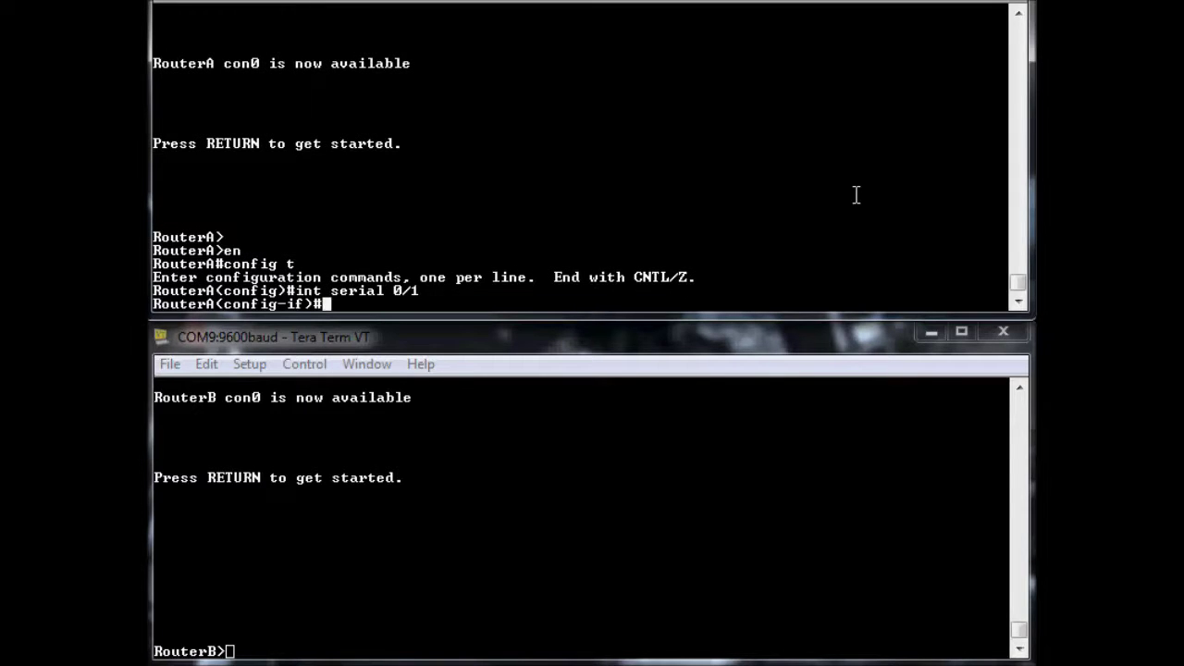
type("no shut")
key("Return")
type("end")
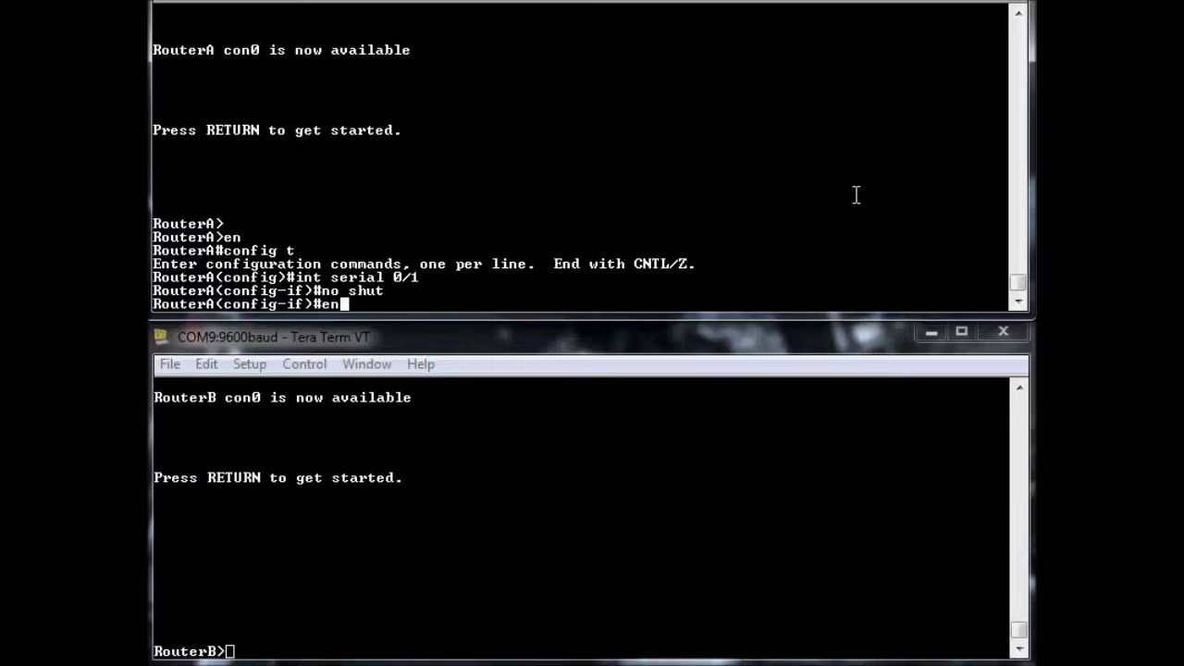
key("Return")
Show RouterA's Serial0/1 status (down, line protocol down) and highlight 'Encapsulation HDLC'
type("sh ip i")
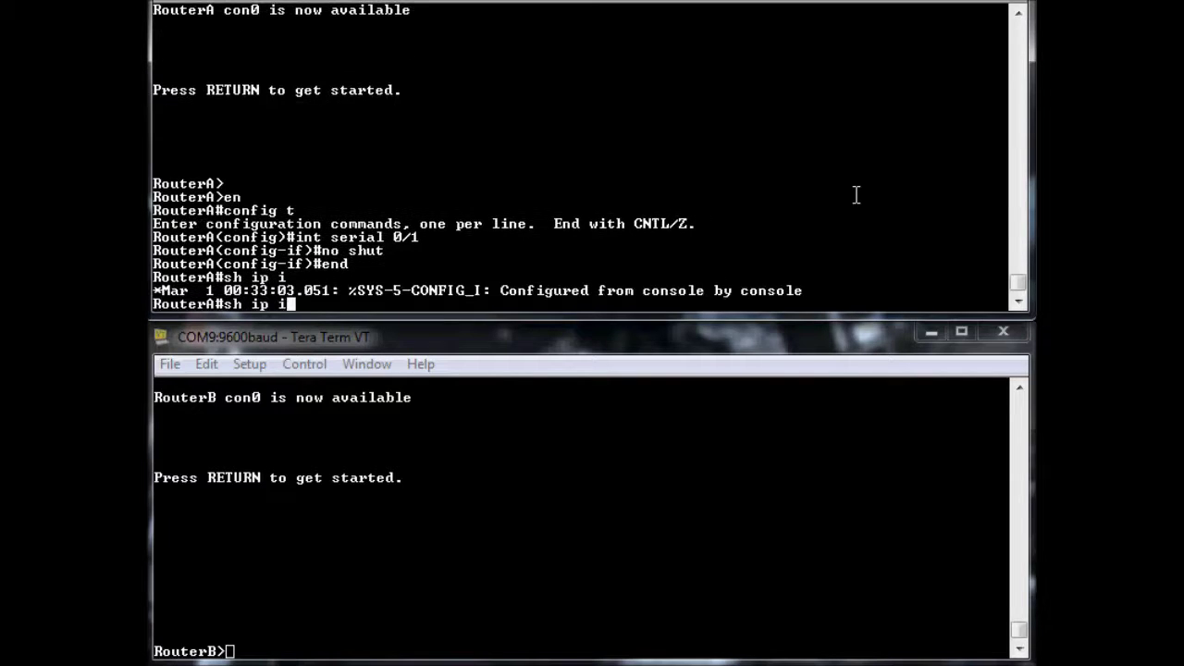
key("BackSpace")
key("BackSpace")
key("BackSpace")
type("nt se")
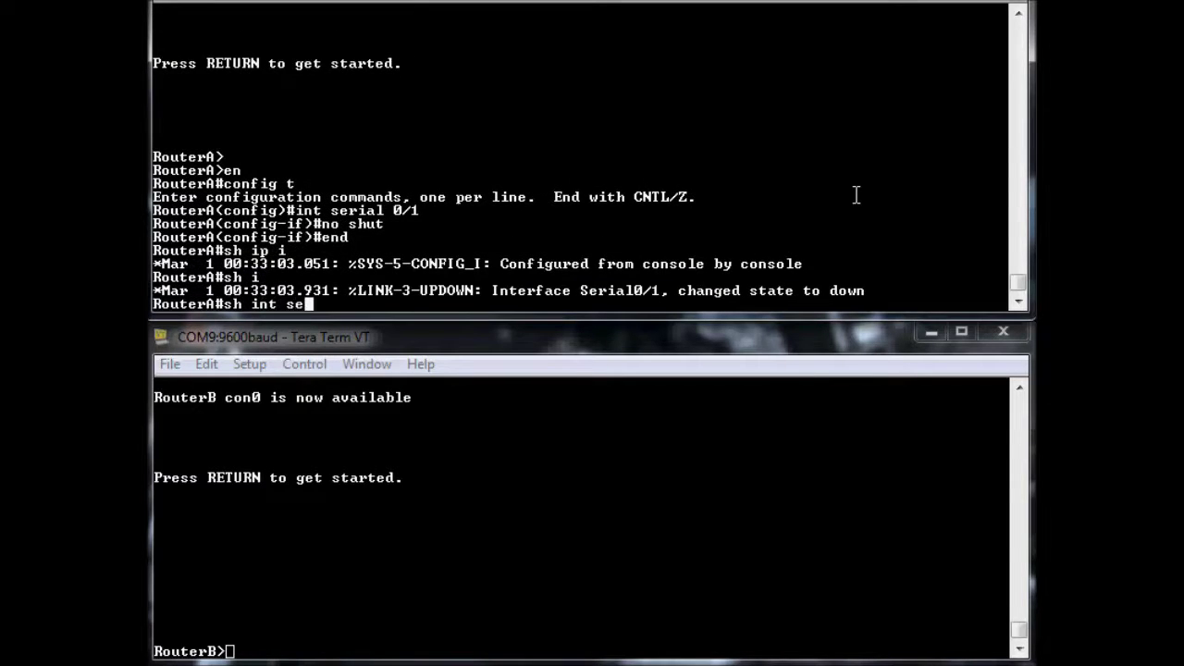
type("rial 0/1")
key("Return")
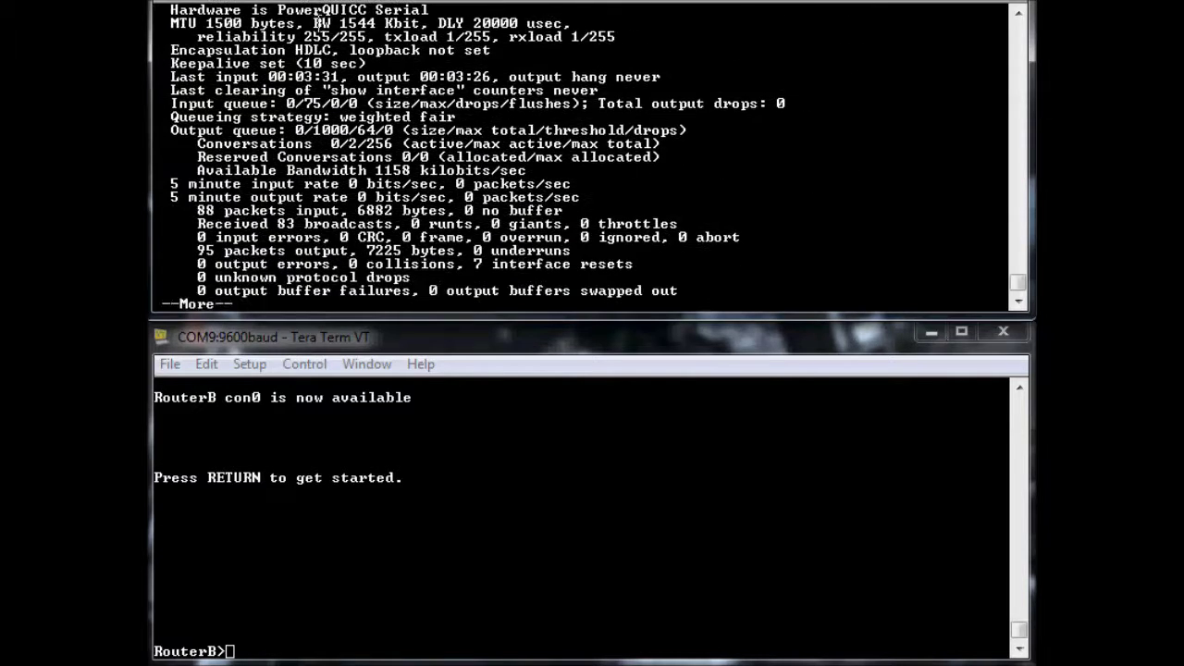
scroll(299, 23, "up", 1)
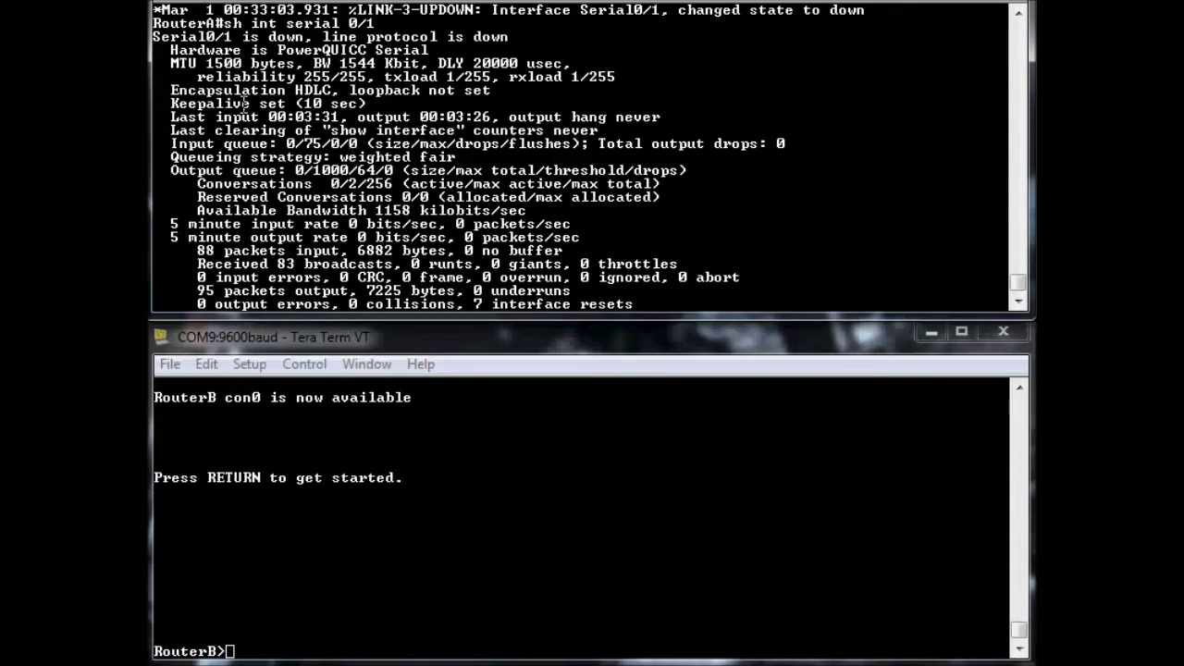
left_click_drag(170, 90, 333, 92)
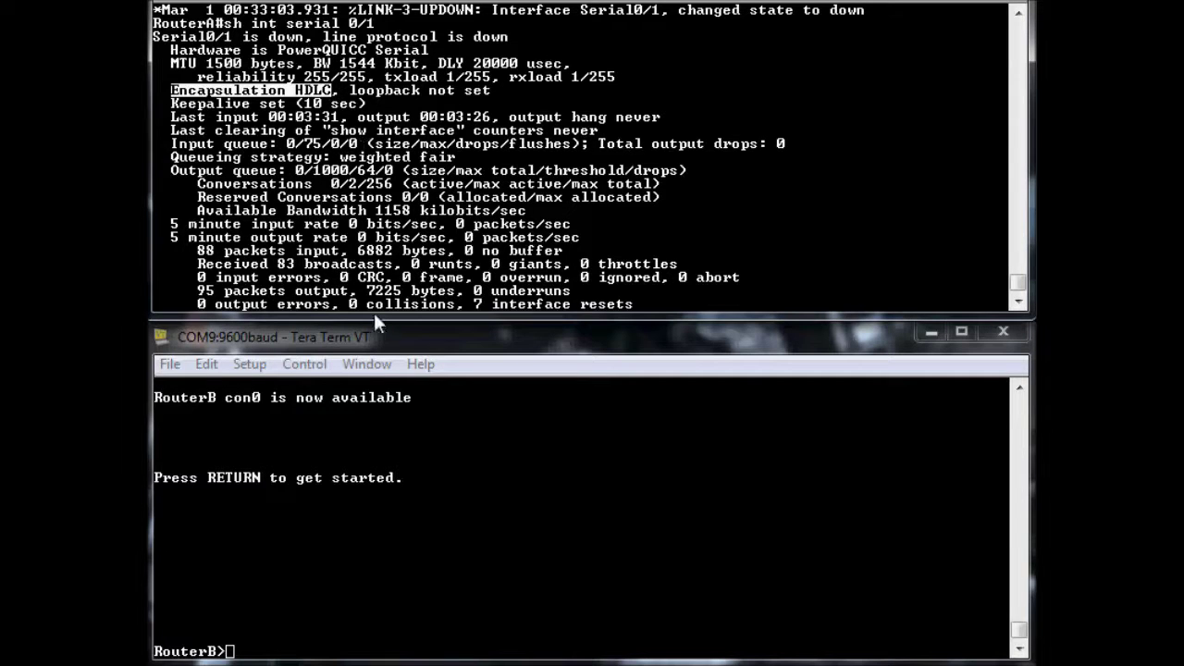
left_click(468, 248)
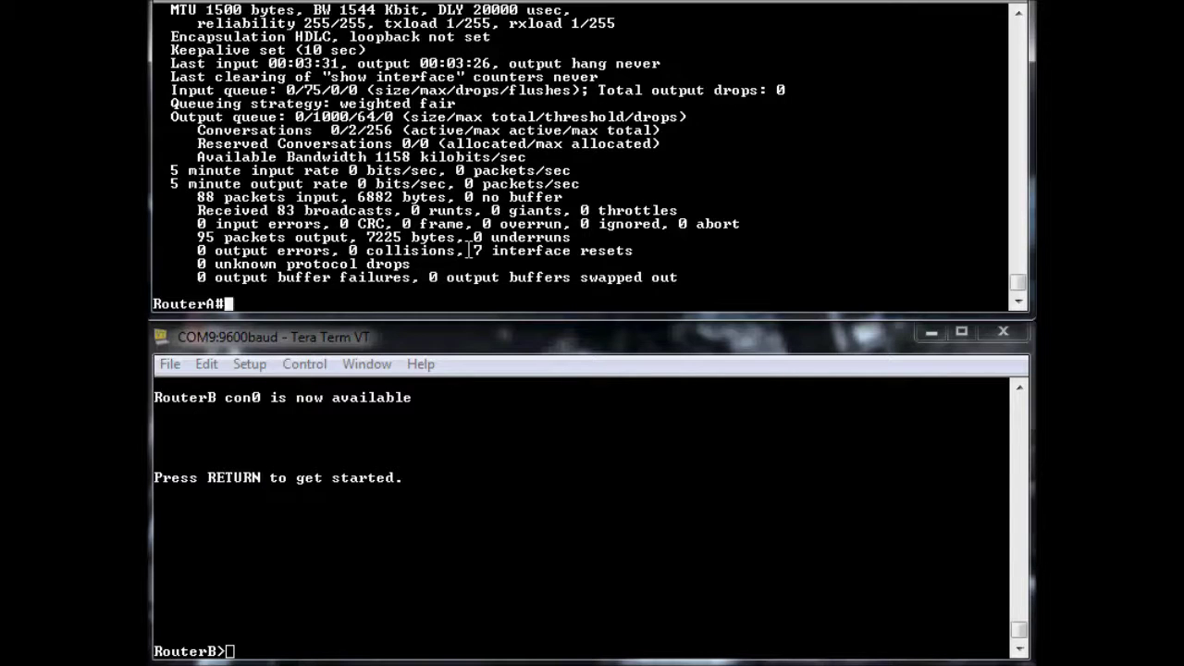
type("sh controlle")
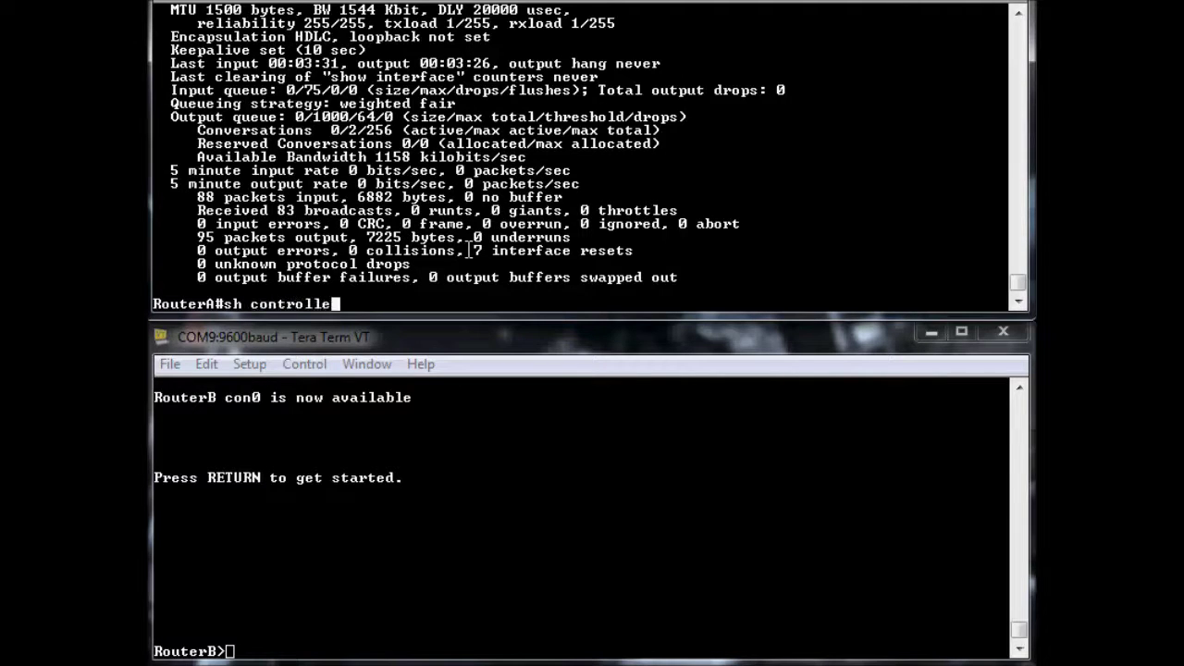
type("rs serila")
Show RouterA's Serial0/1 controller details and highlight the DTE V.35, clocks stopped line
key("BackSpace")
key("BackSpace")
key("BackSpace")
type("ial 0/1")
key("Return")
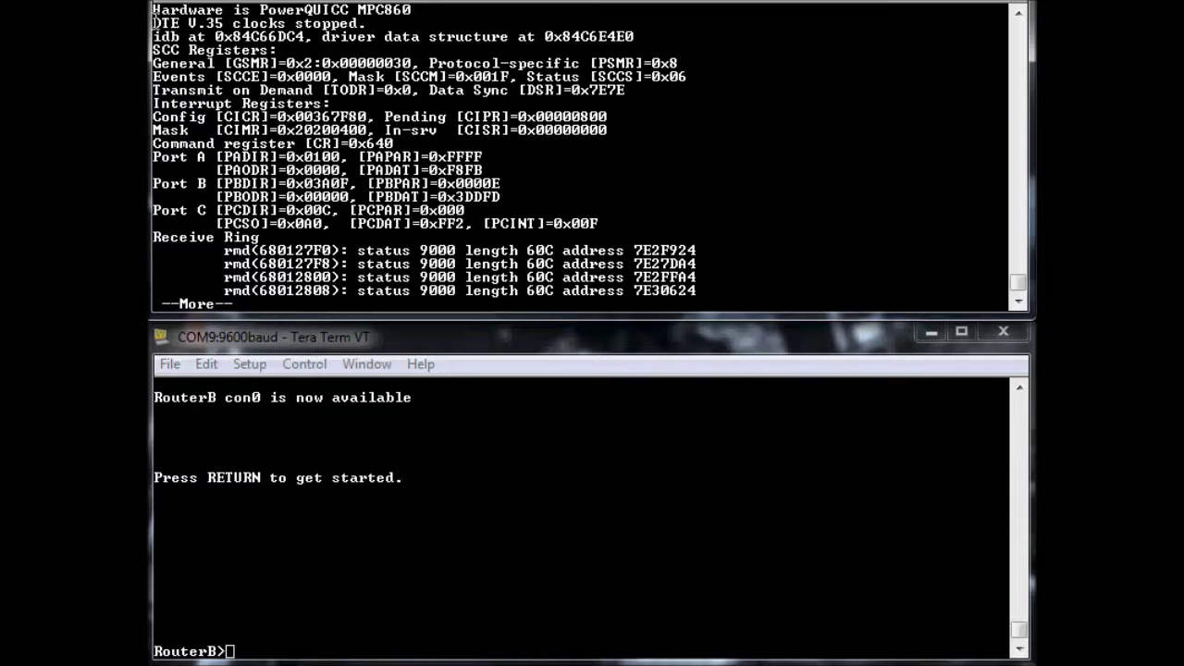
left_click_drag(155, 25, 226, 23)
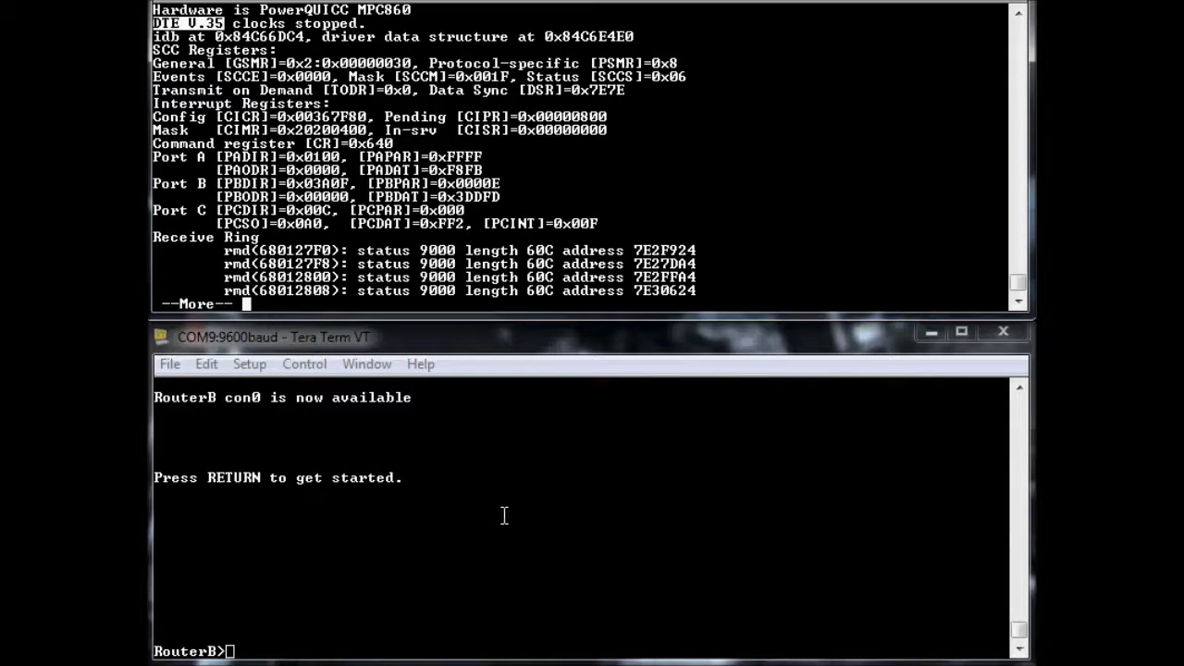
left_click(504, 515)
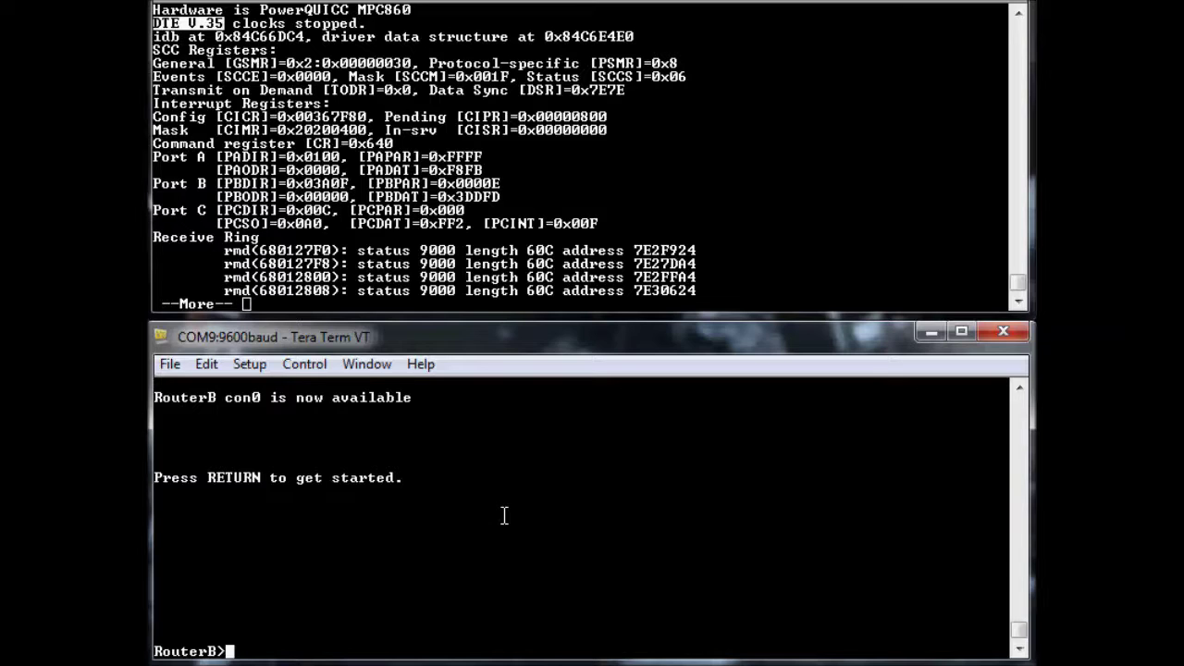
left_click(453, 284)
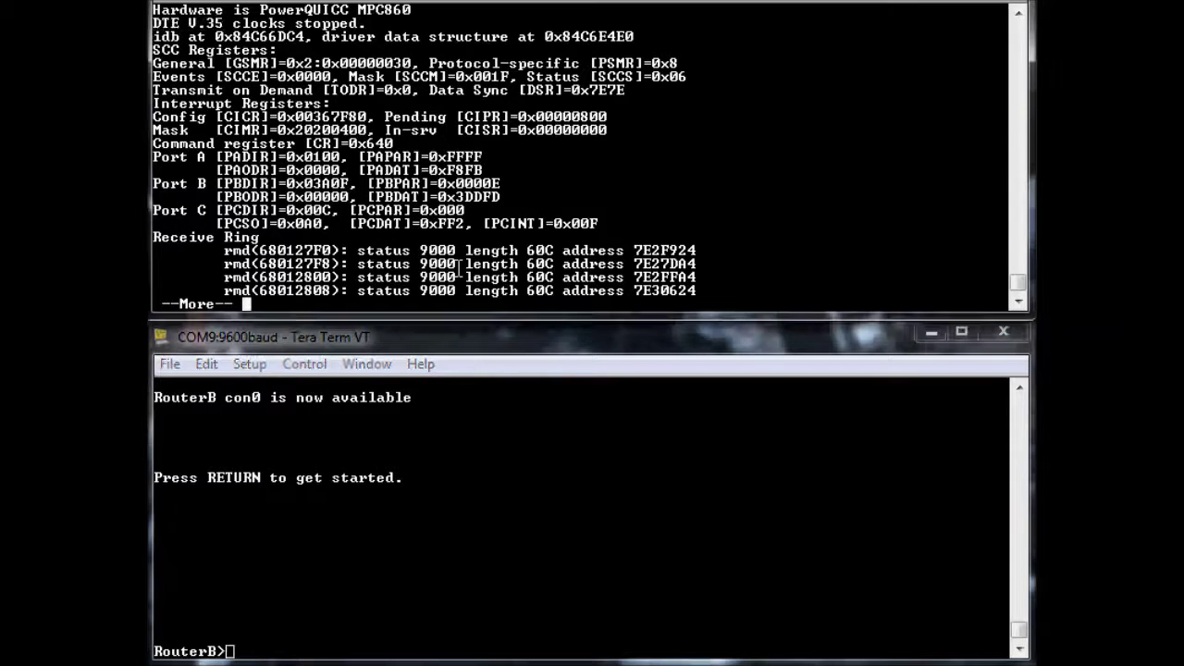
key("q")
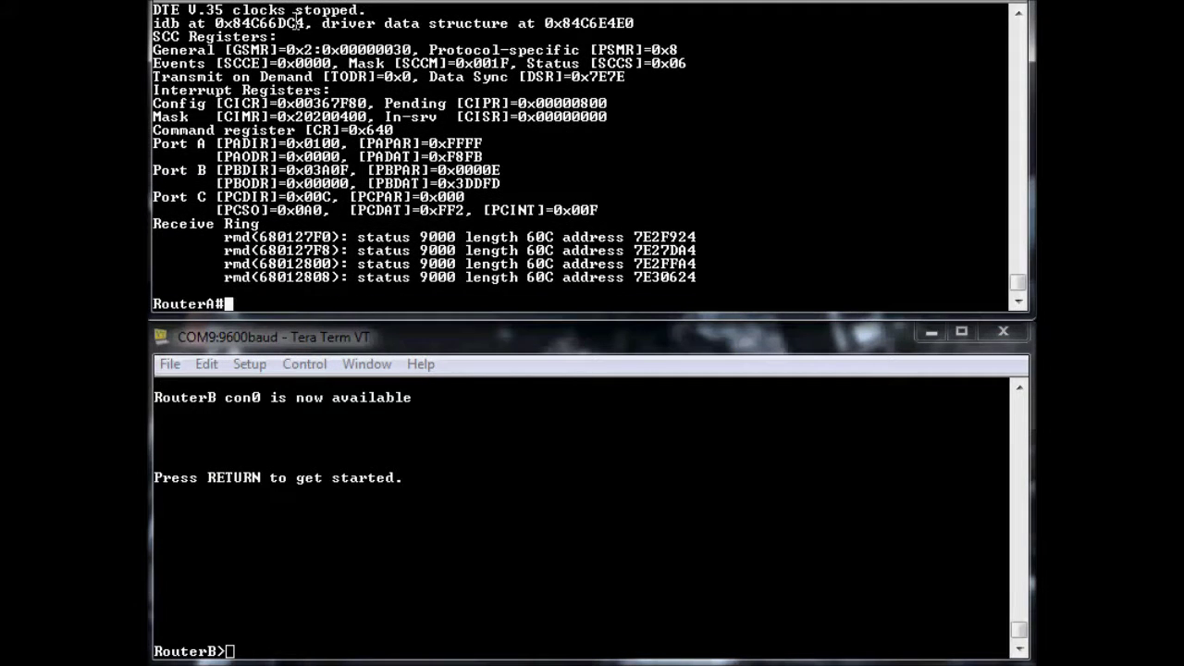
left_click_drag(229, 11, 327, 36)
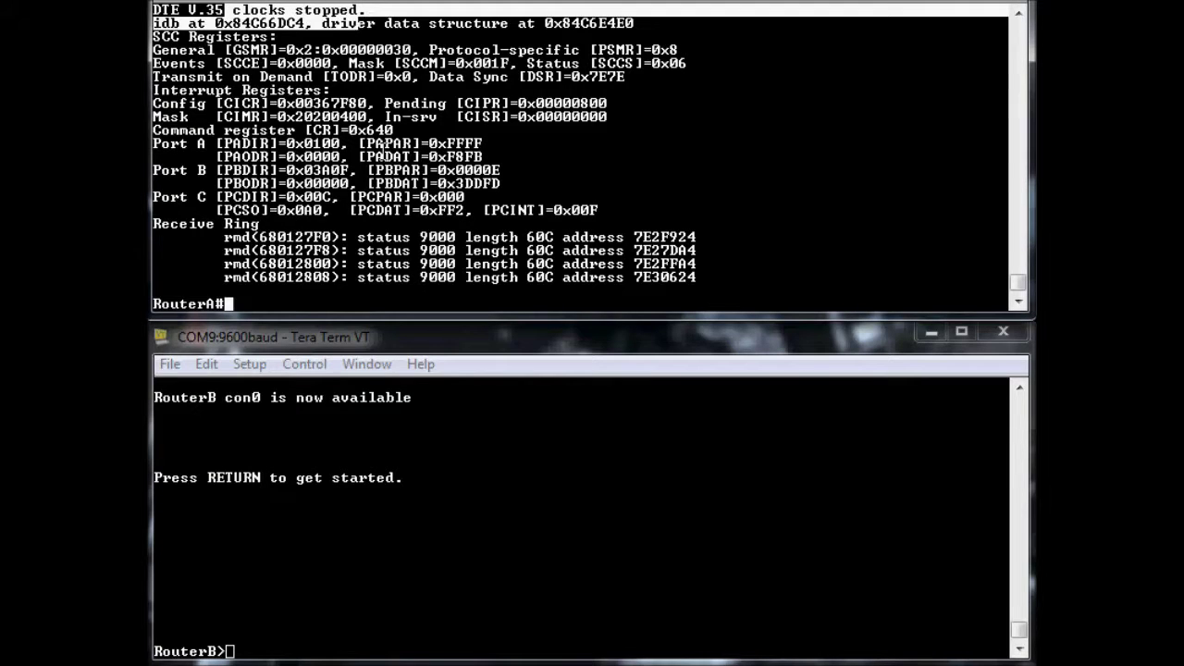
left_click(379, 185)
On RouterB, enter privileged mode with 'en', then config t and end
left_click(344, 592)
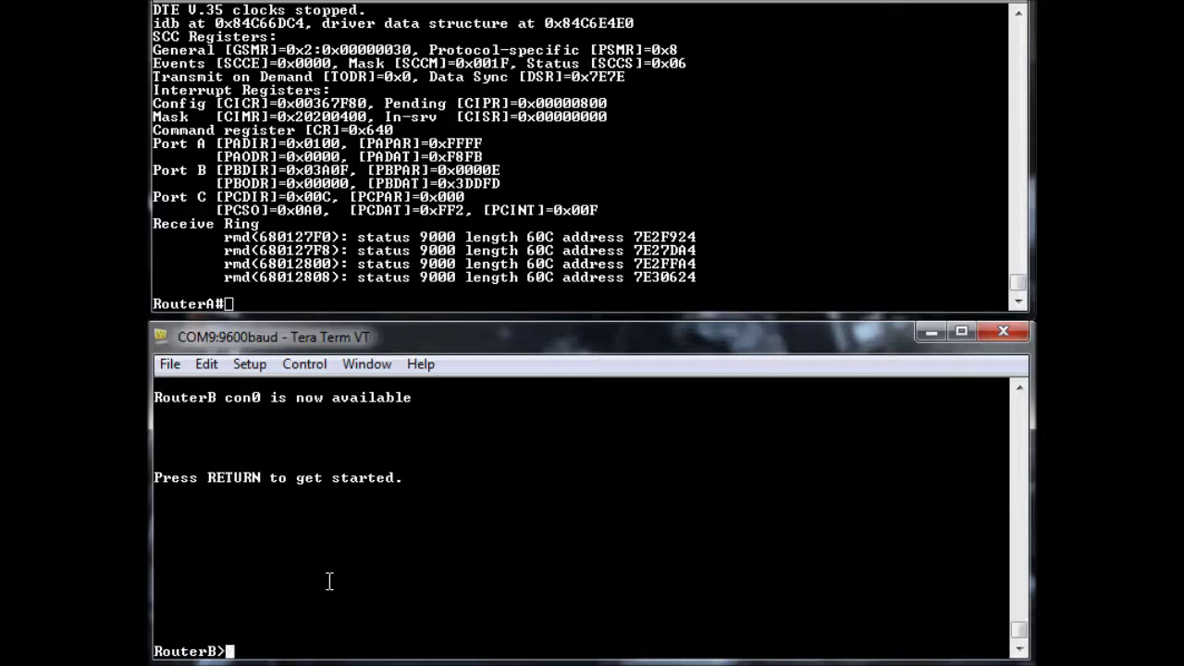
type("en")
key("Return")
type("config t")
key("Return")
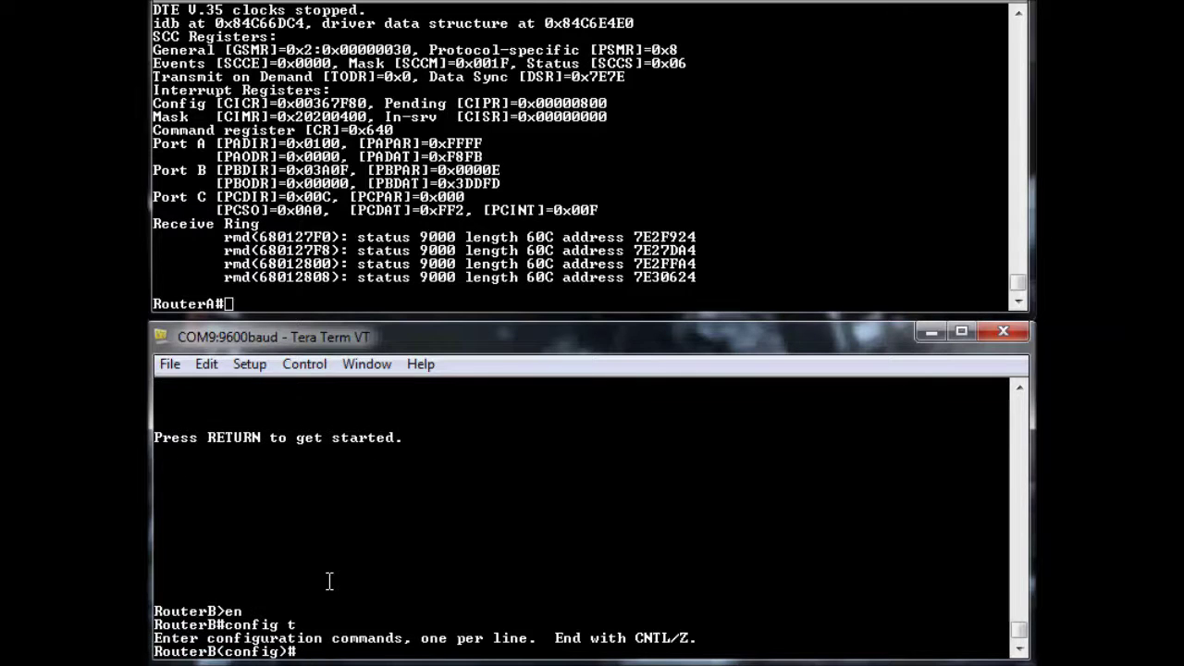
type("end")
key("Return")
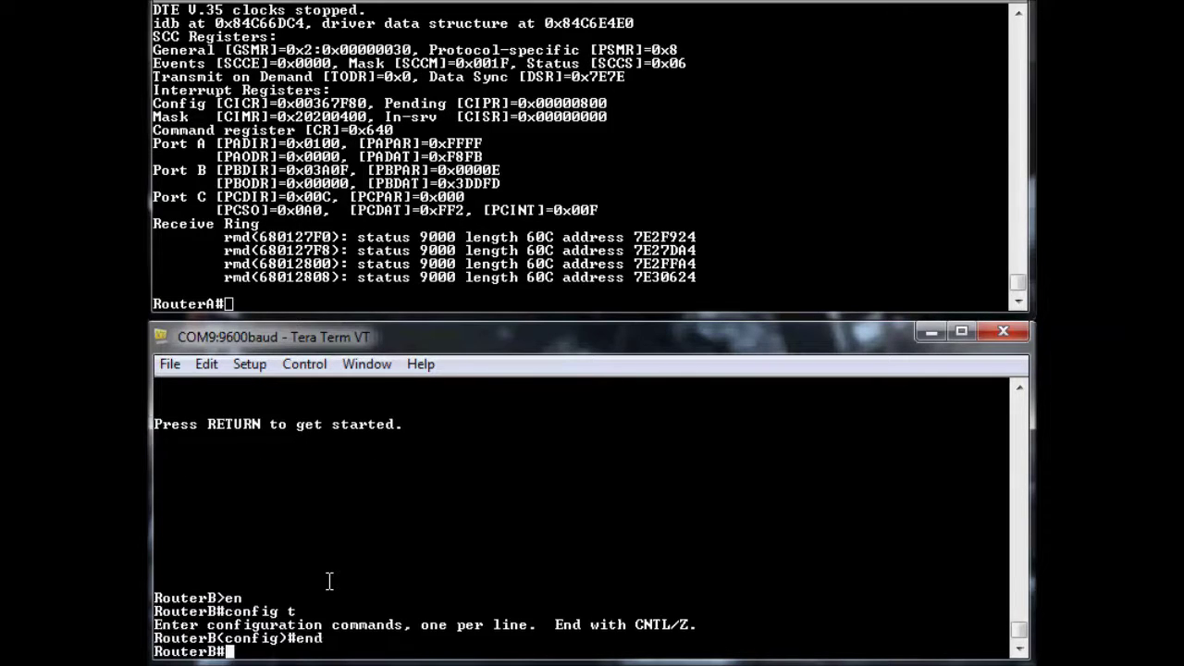
Show RouterB's Serial0 controllers and highlight 'DCE V.35' and 'no clock'
type("sh control")
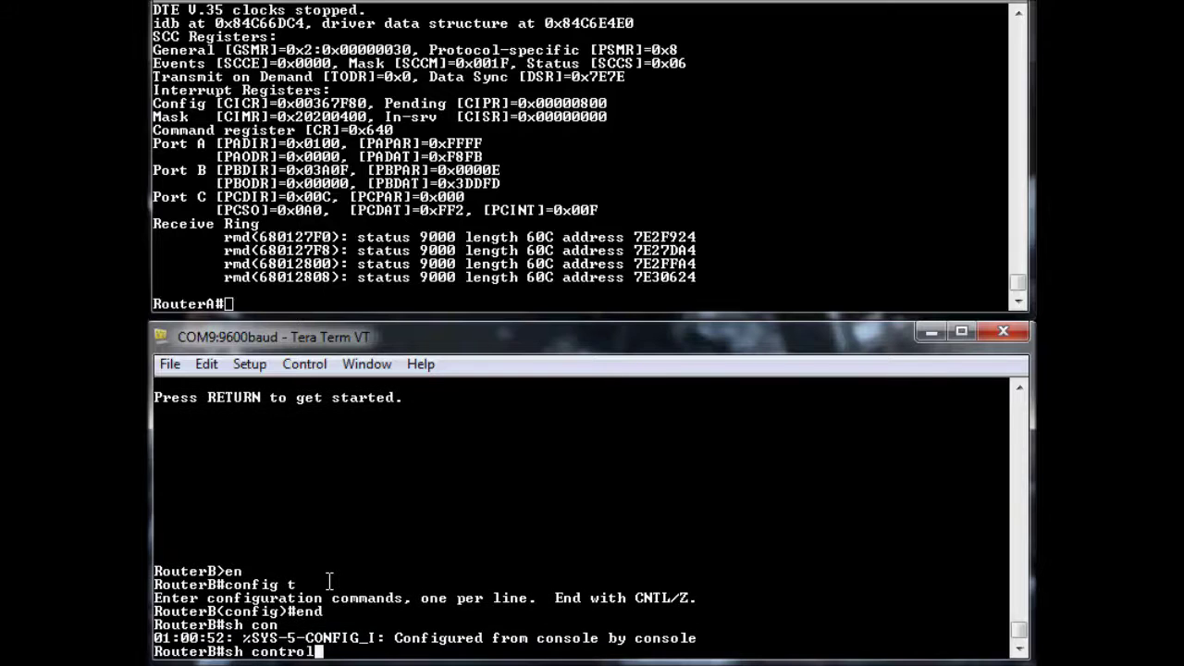
type("lers s0")
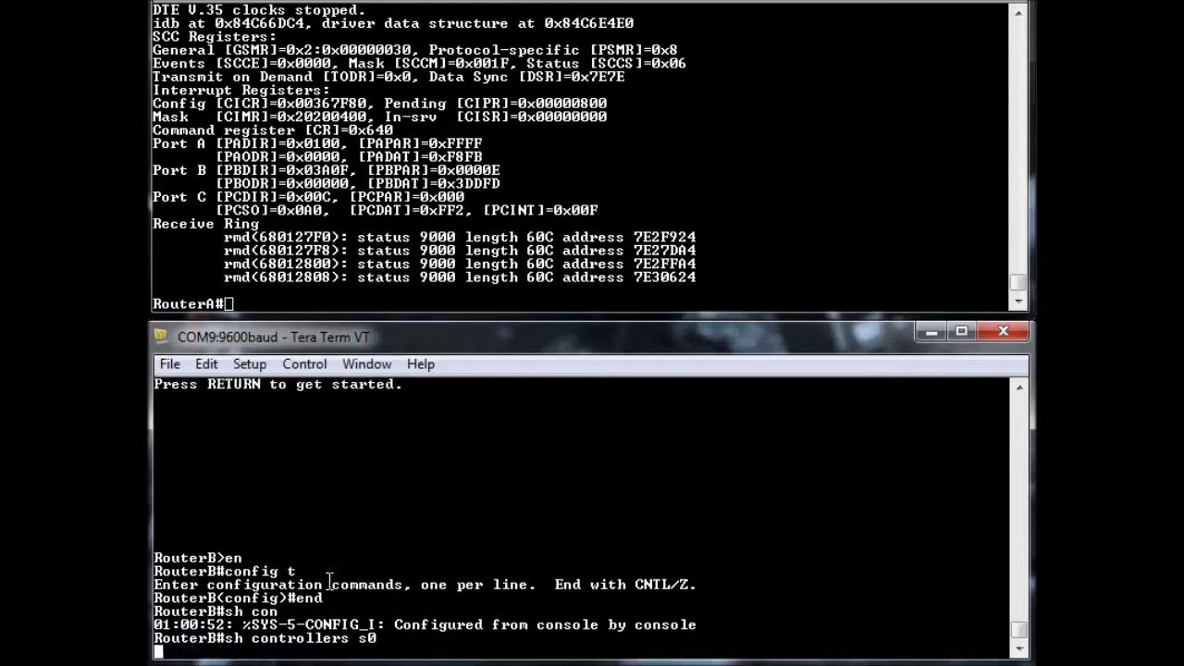
key("Return")
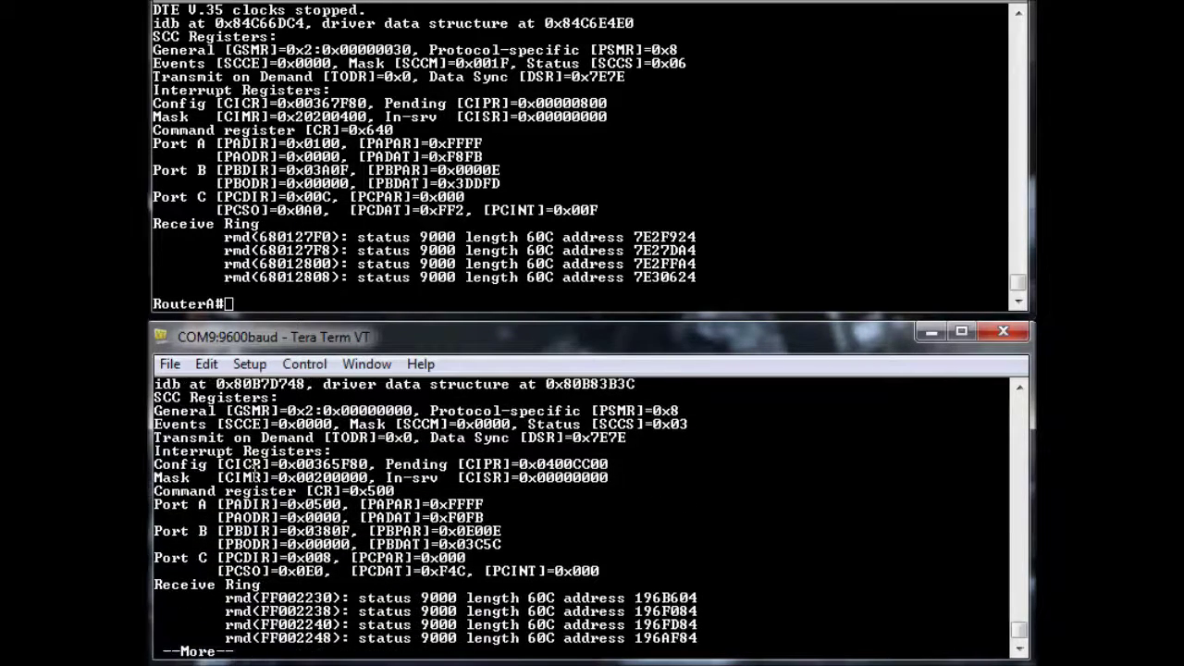
scroll(260, 481, "up", 2)
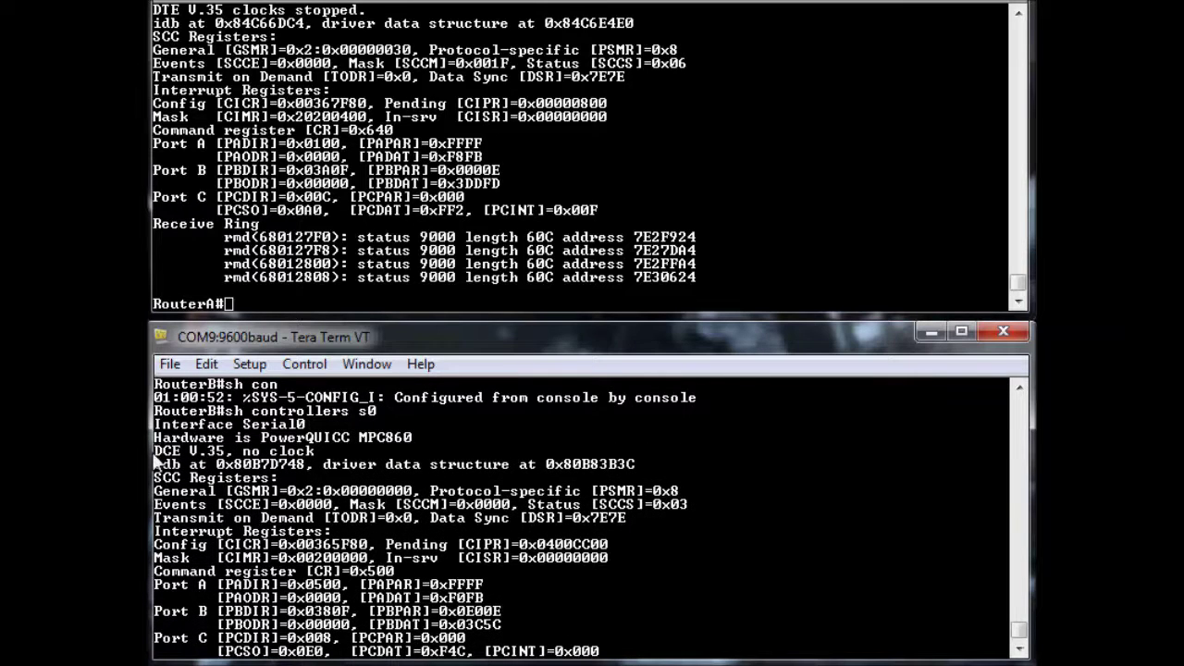
left_click_drag(155, 450, 229, 451)
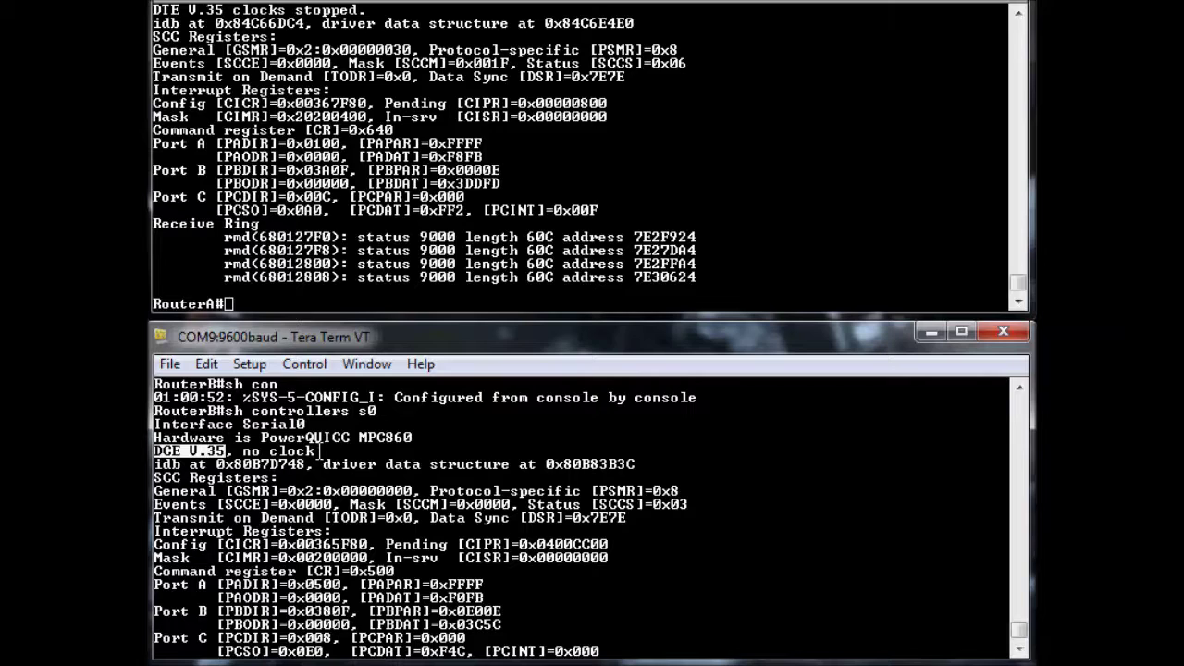
left_click_drag(315, 451, 245, 450)
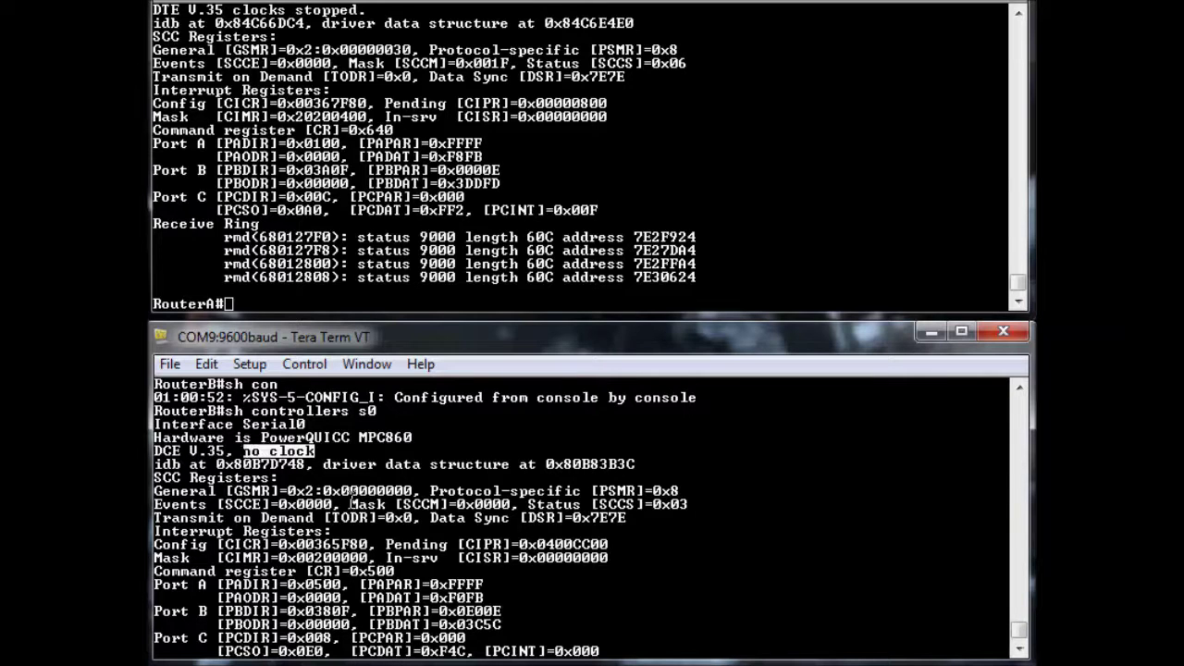
left_click(351, 532)
scroll(354, 546, "down", 2)
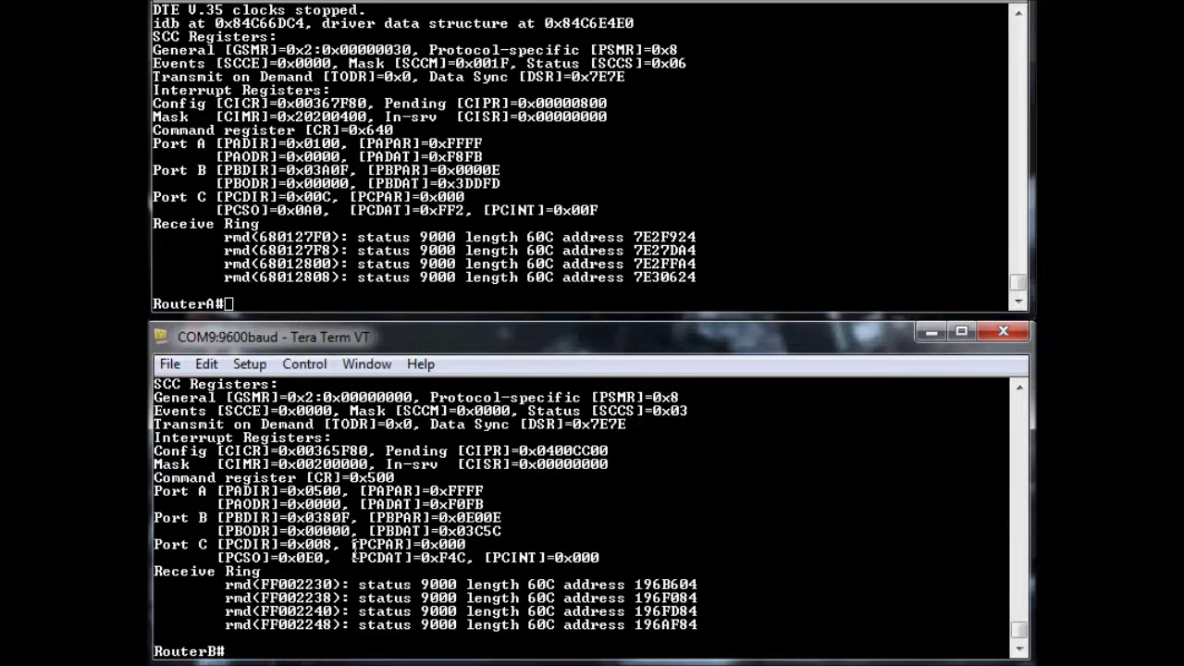
Set clock rate 64000 on RouterB's Serial0 interface
type("configure te")
key("BackSpace")
key("BackSpace")
key("BackSpace")
key("BackSpace")
key("BackSpace")
key("BackSpace")
key("BackSpace")
key("BackSpace")
key("BackSpace")
key("BackSpace")
type("nfig t")
key("Return")
type("int")
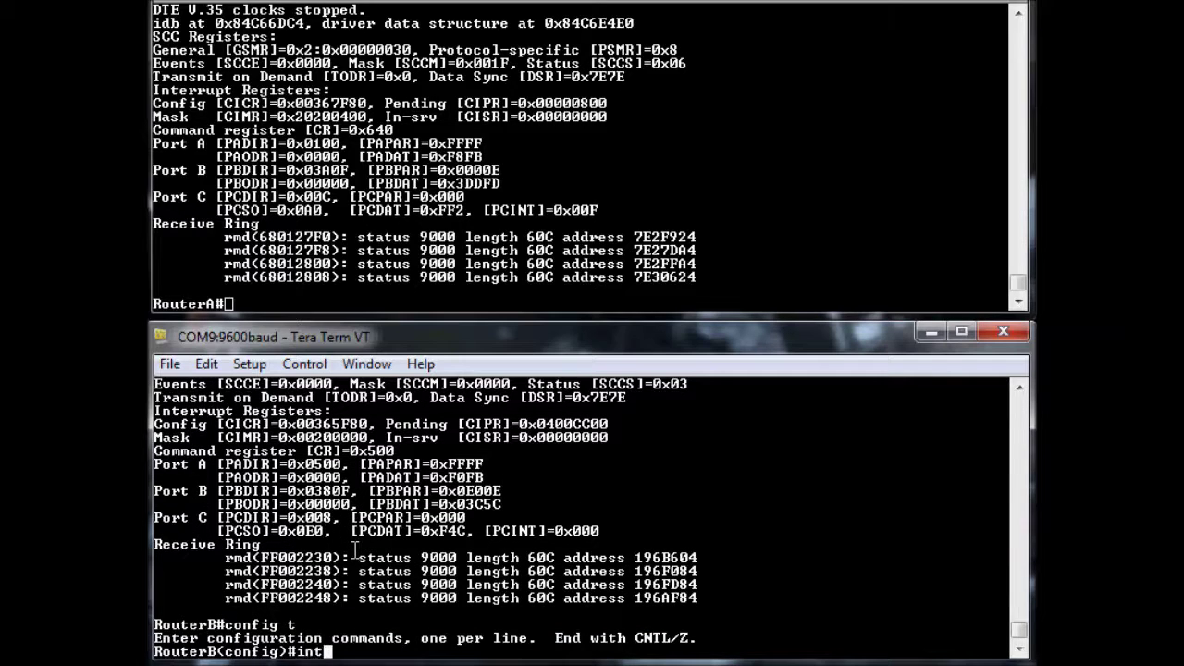
type(" s0")
key("Return")
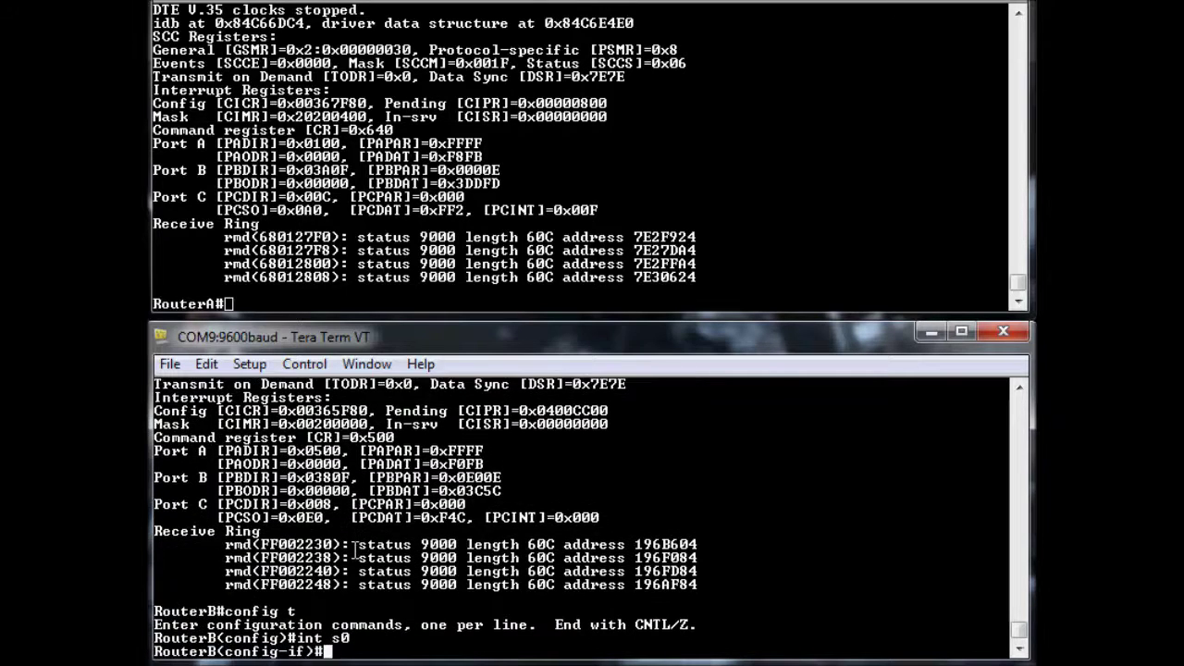
type("clock rate")
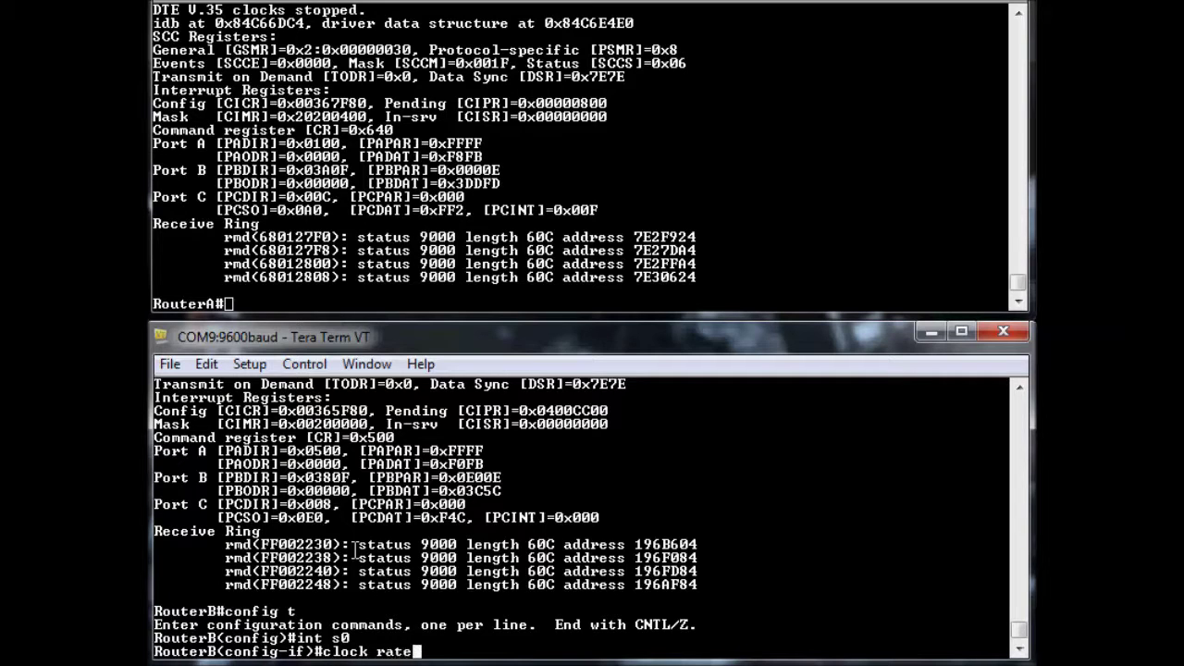
type(" 64000")
key("Return")
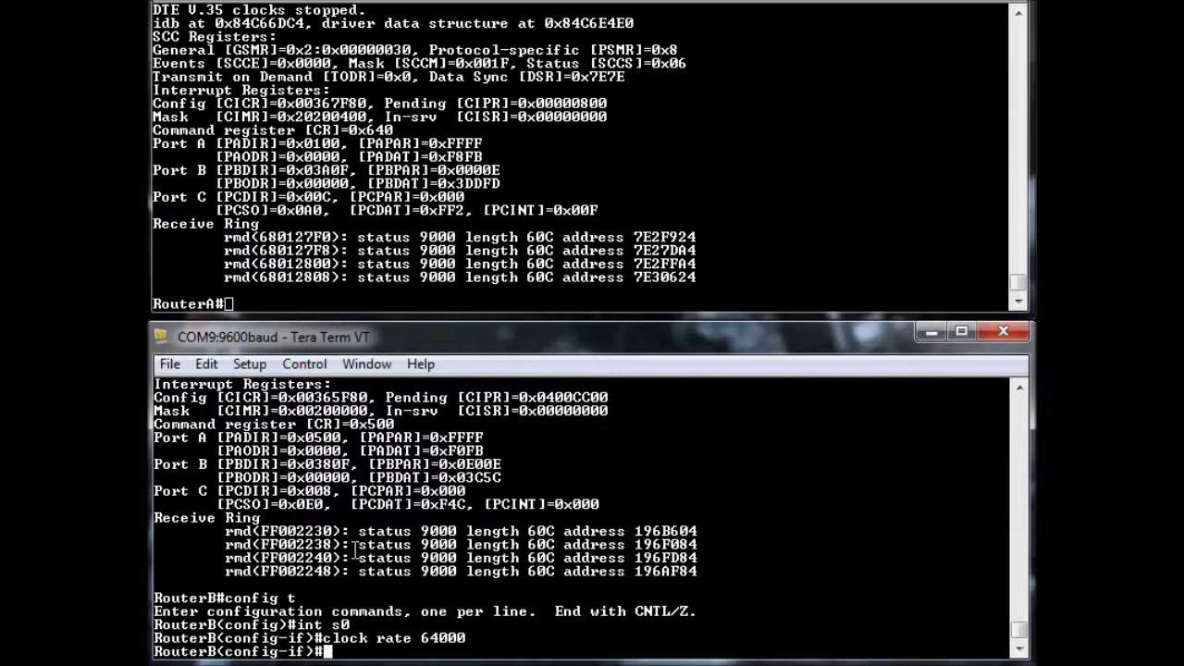
Enable RouterB's Serial0 with no shut and exit configuration mode
type("no h")
key("BackSpace")
type("shut")
key("Return")
type("end")
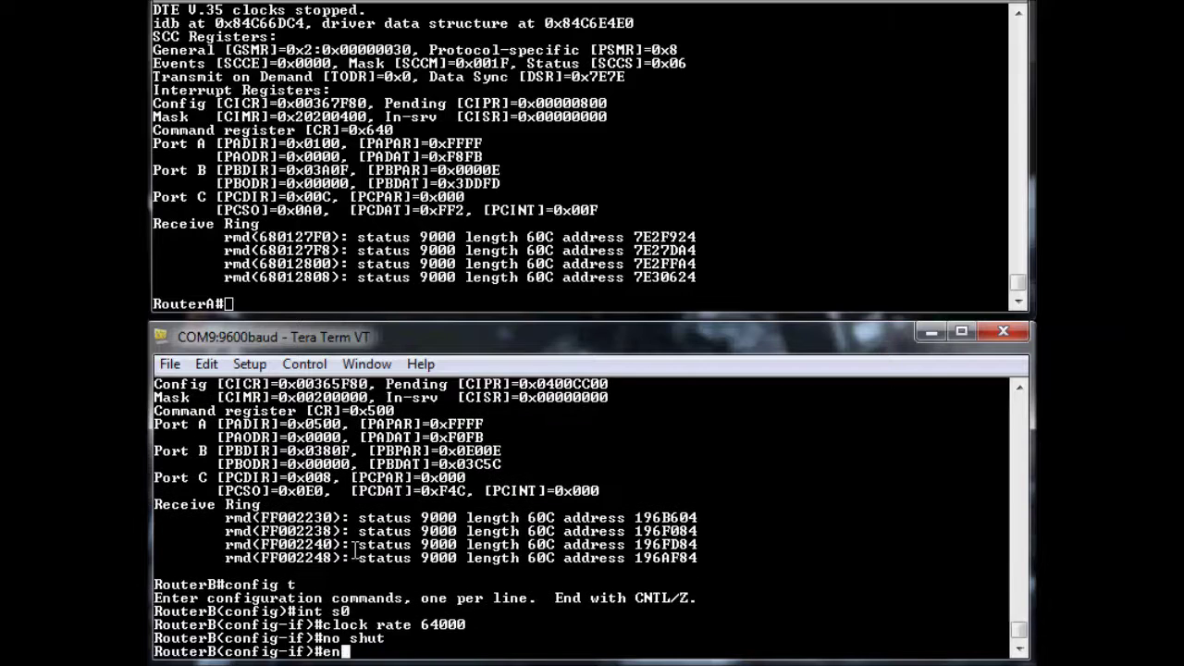
key("Return")
Run sh int s0 on RouterB to display Serial0's status
type("sh")
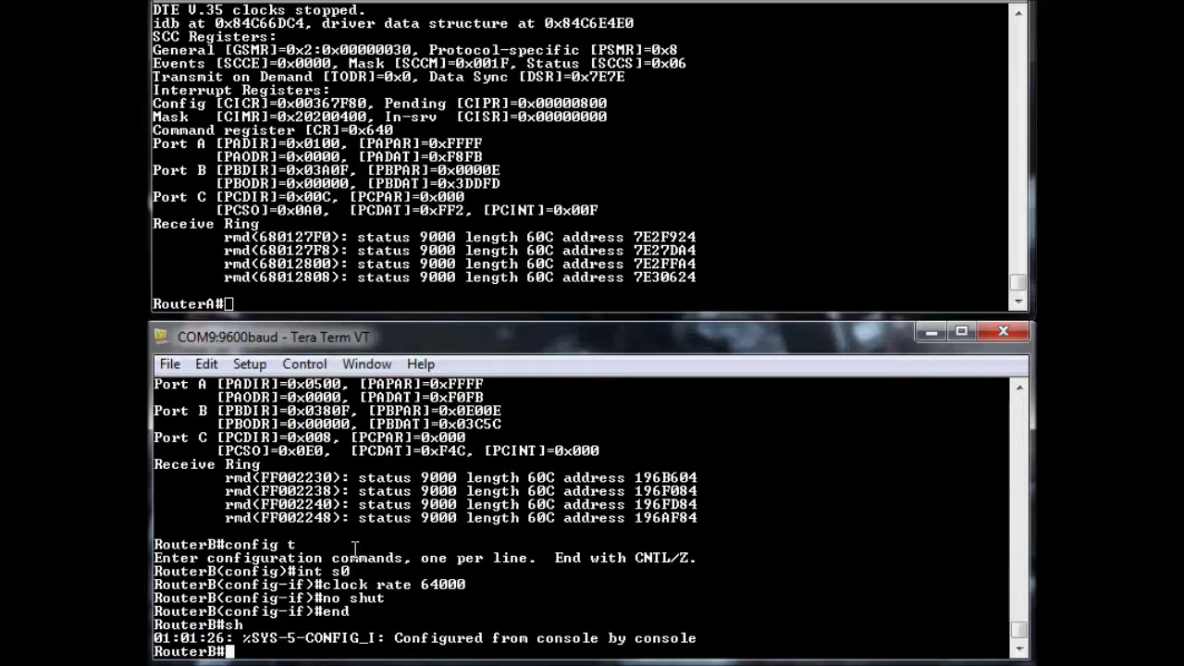
key("BackSpace")
key("BackSpace")
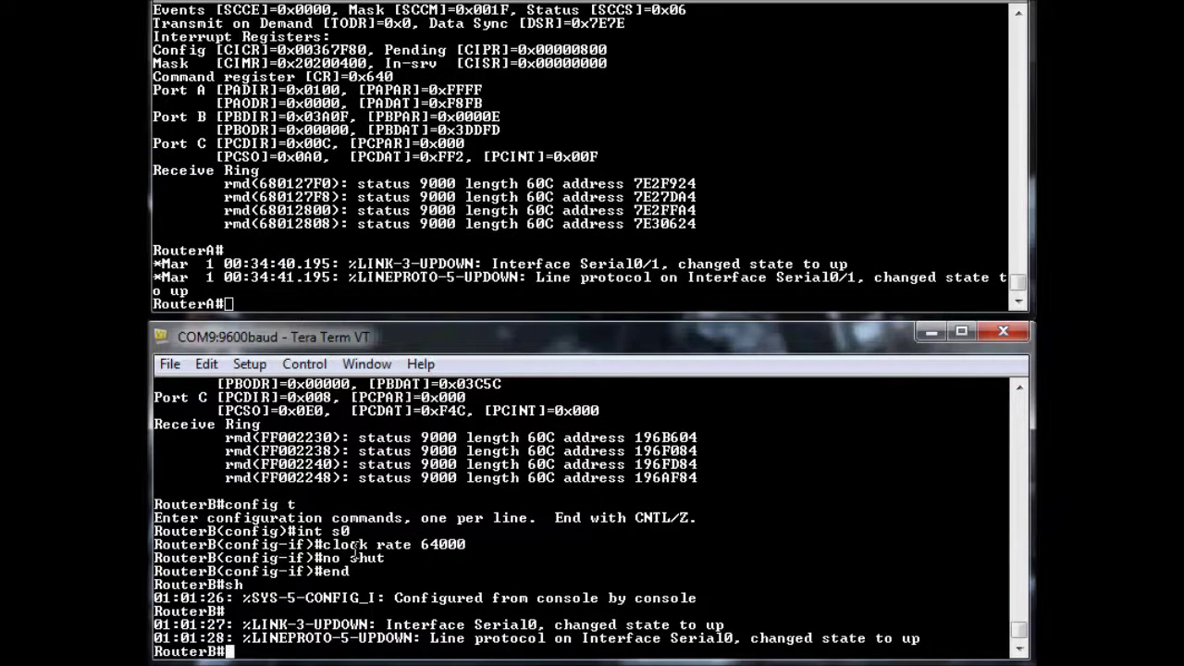
type("int ser")
key("BackSpace")
key("BackSpace")
key("BackSpace")
key("BackSpace")
key("BackSpace")
key("BackSpace")
key("BackSpace")
type("sh int s0")
key("Return")
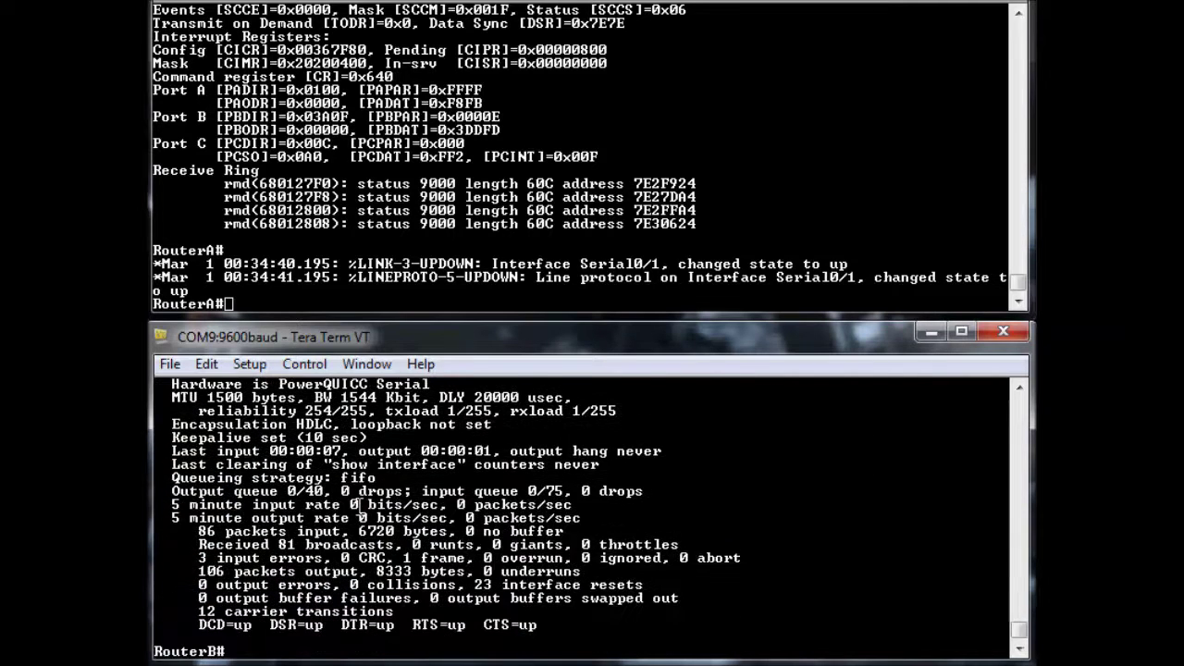
Highlight 'Serial0 is up', line protocol up, and 'Encapsulation HDLC' in RouterB's output
scroll(360, 504, "up", 1)
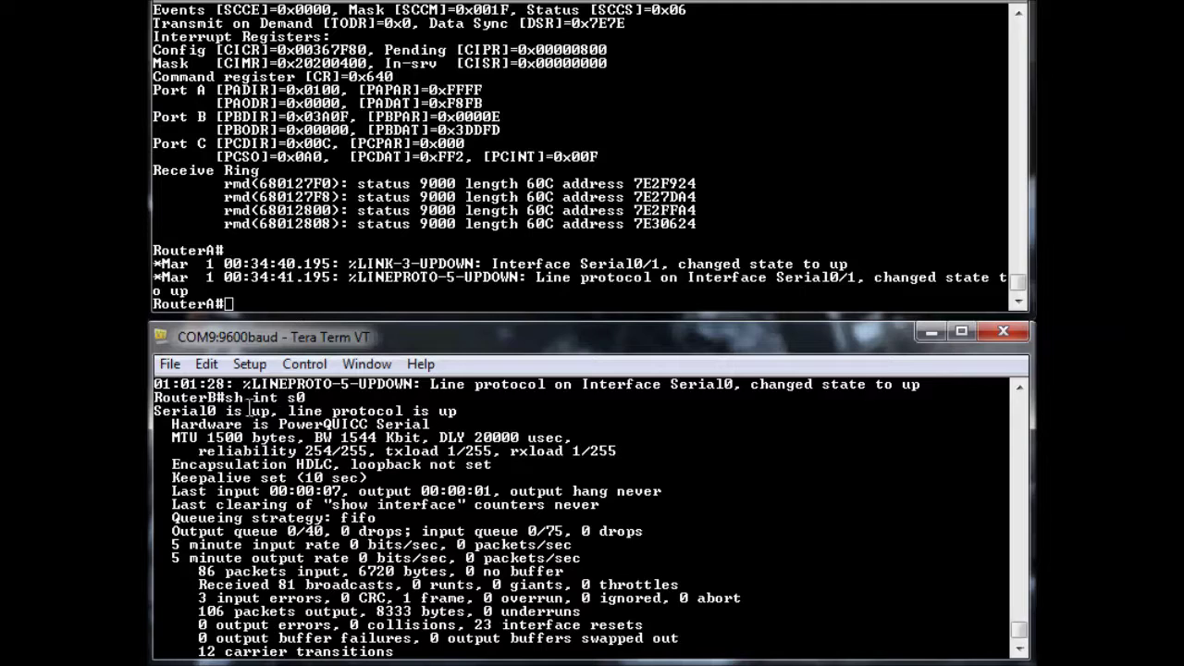
left_click_drag(254, 406, 269, 410)
mouse_move(441, 408)
left_mouse_down()
mouse_move(460, 411)
mouse_move(439, 410)
left_mouse_up()
left_click_drag(167, 460, 330, 465)
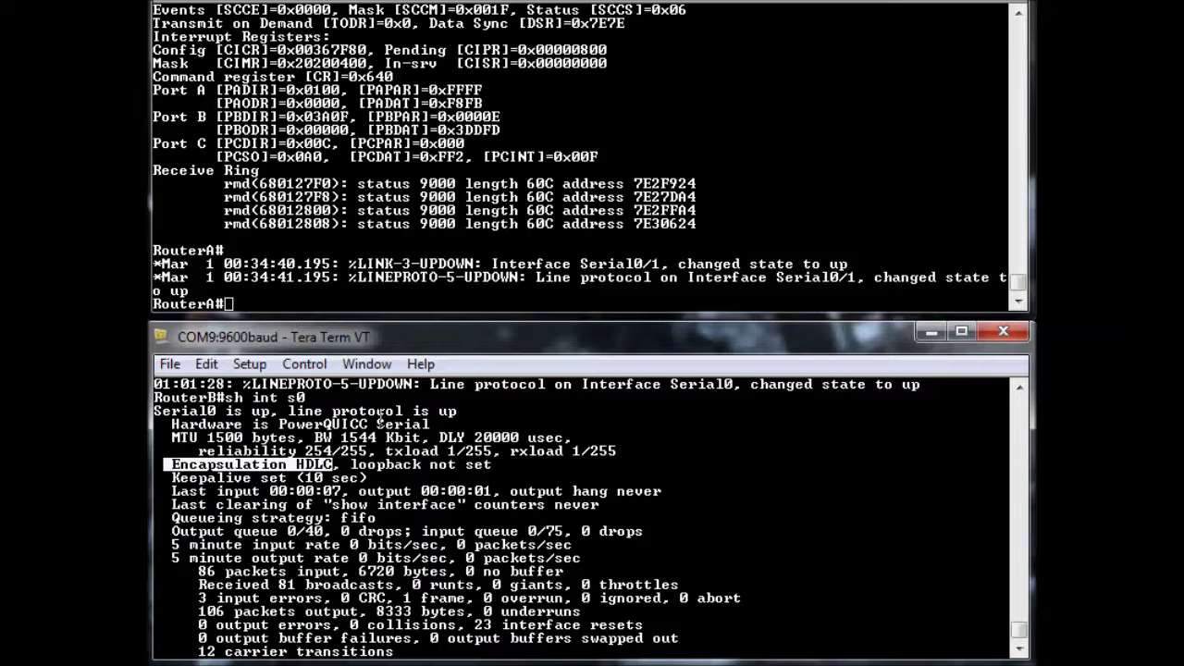
Run sh cdp neigh on RouterB and highlight RouterA (Cisco 2621, Ser 0/1) in the table
scroll(462, 520, "down", 1)
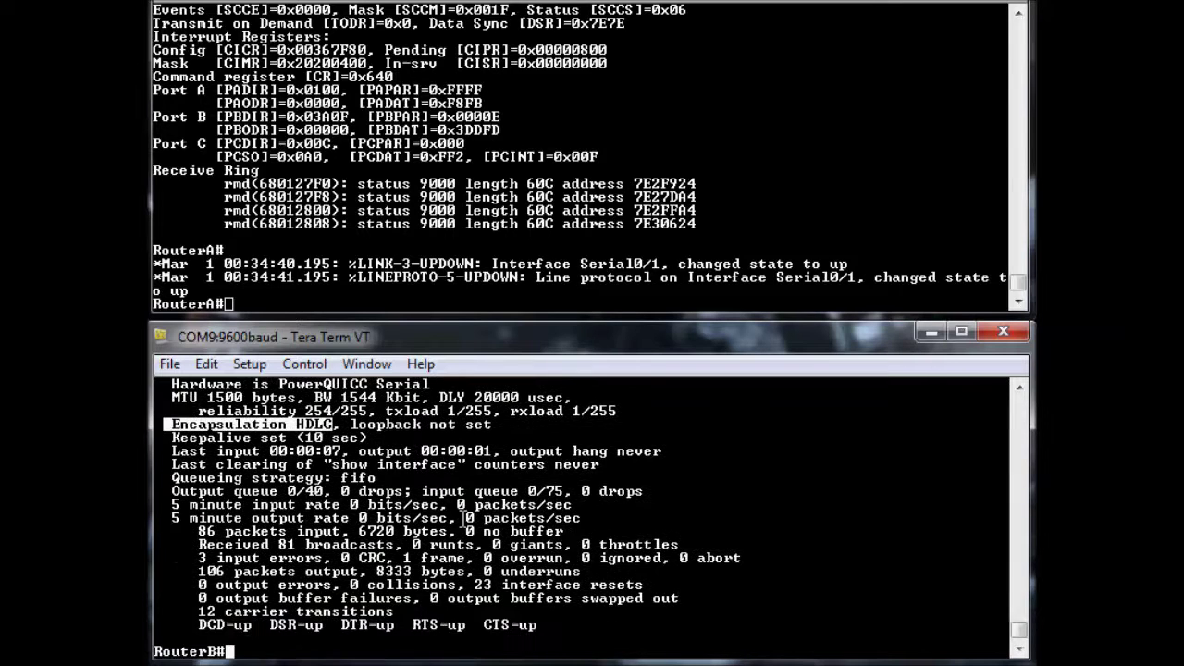
left_click(410, 578)
type("sh cd")
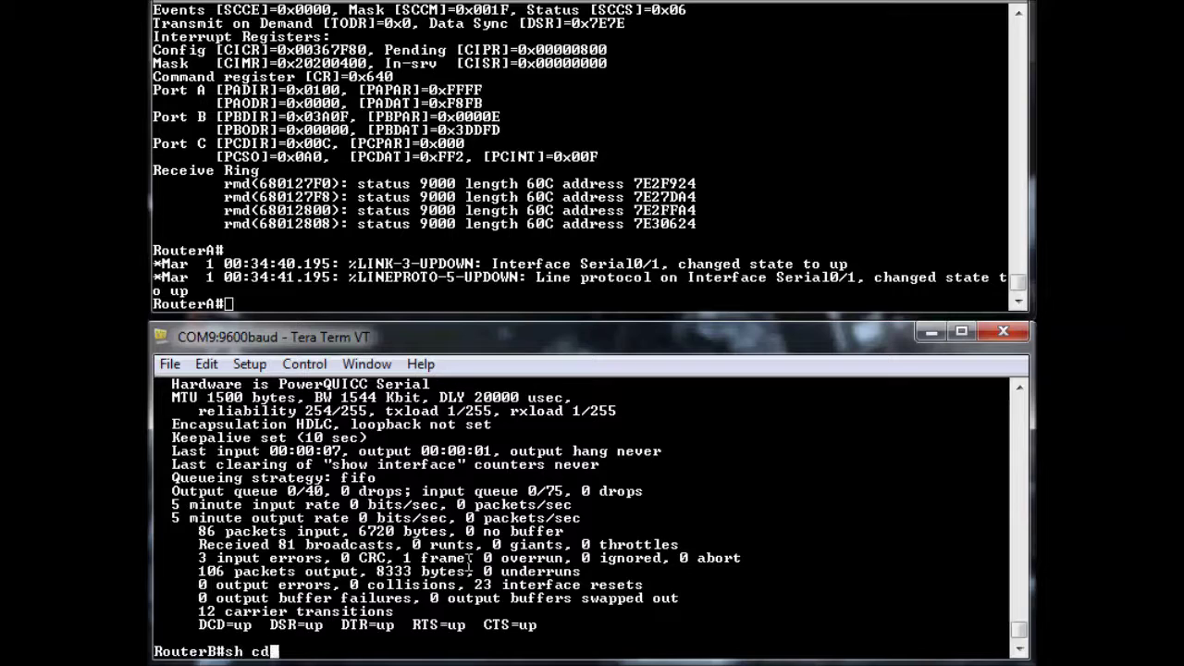
type("p neigh")
key("Return")
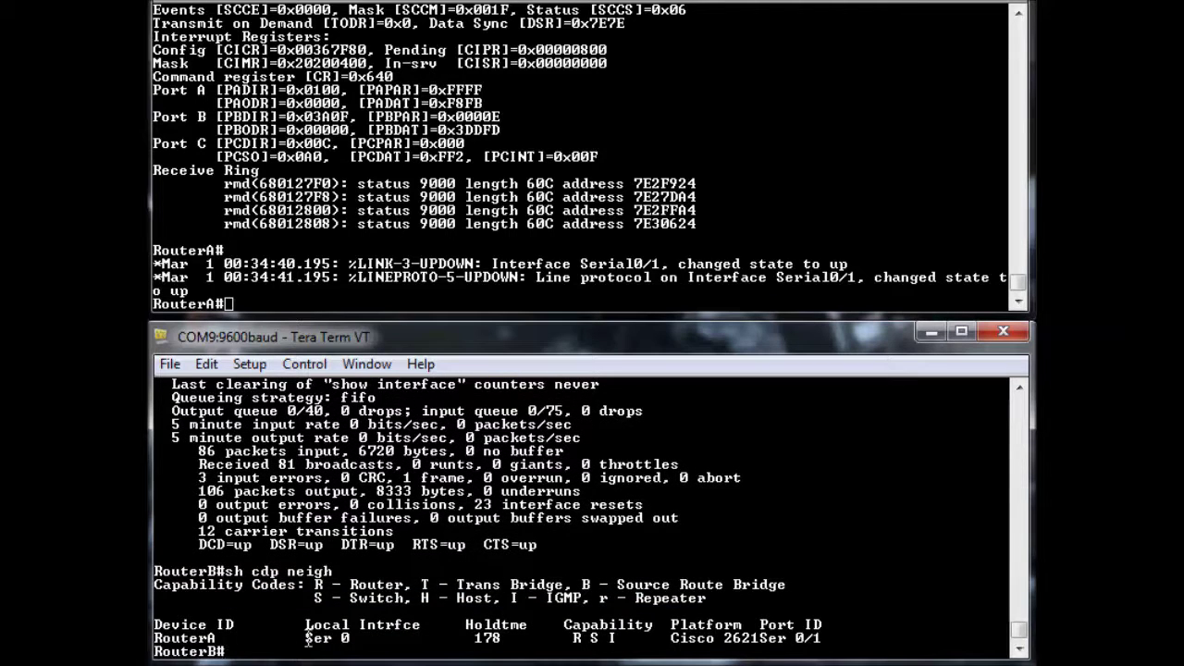
left_click_drag(233, 651, 155, 638)
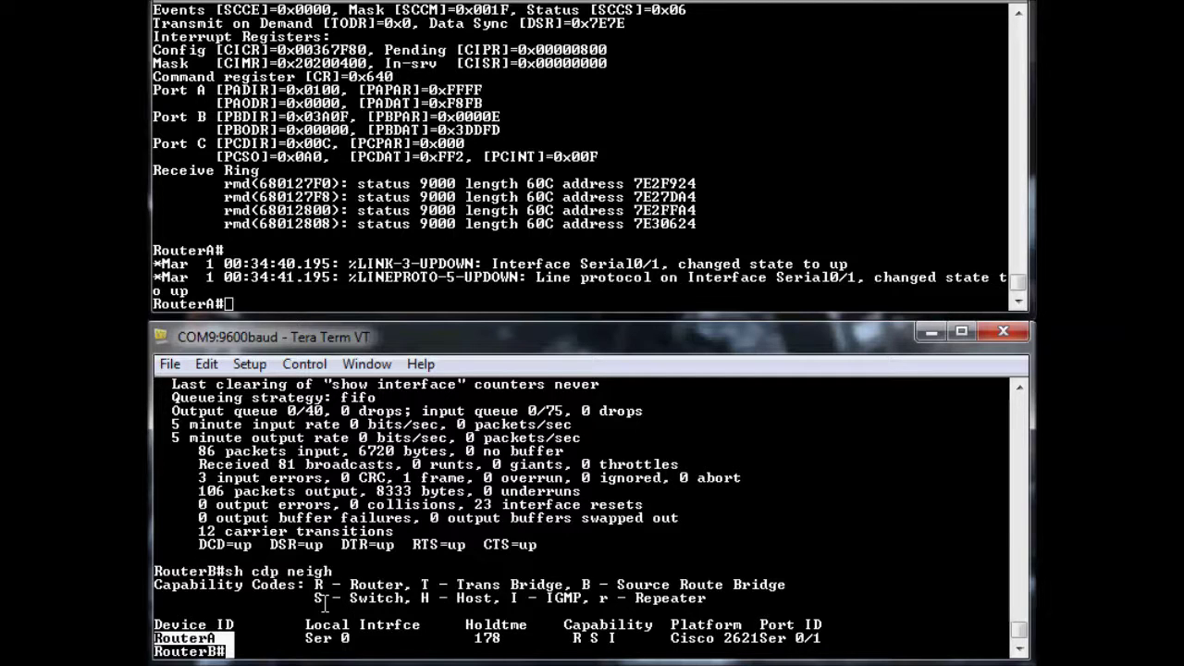
left_click(238, 637)
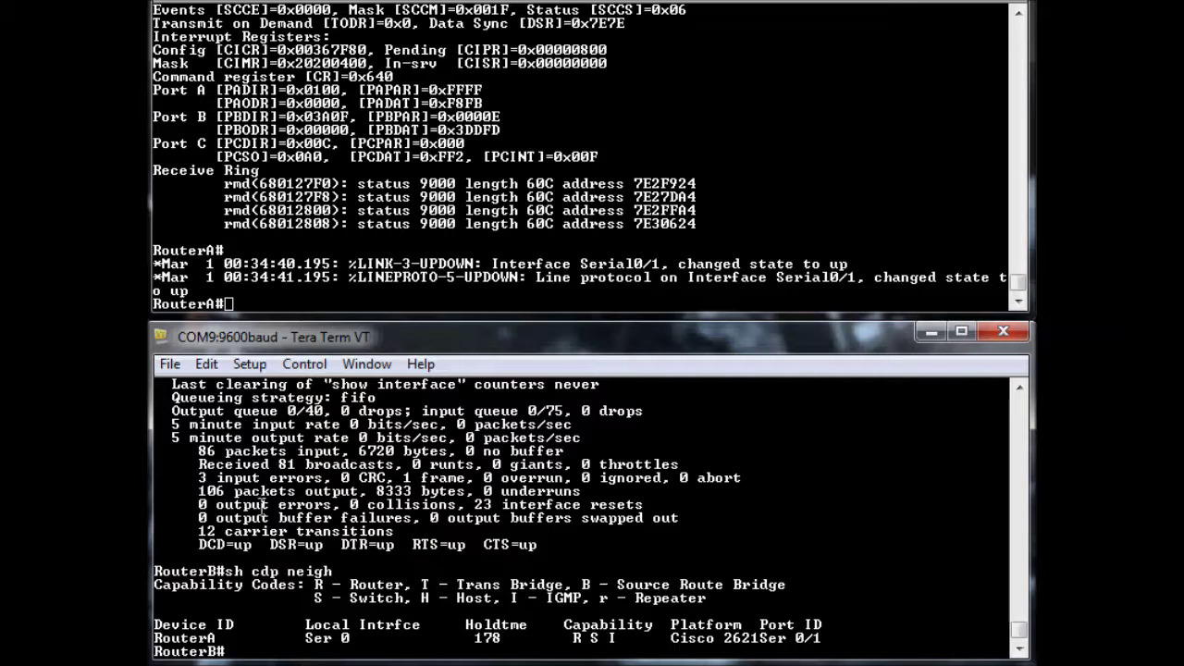
left_click_drag(217, 638, 154, 639)
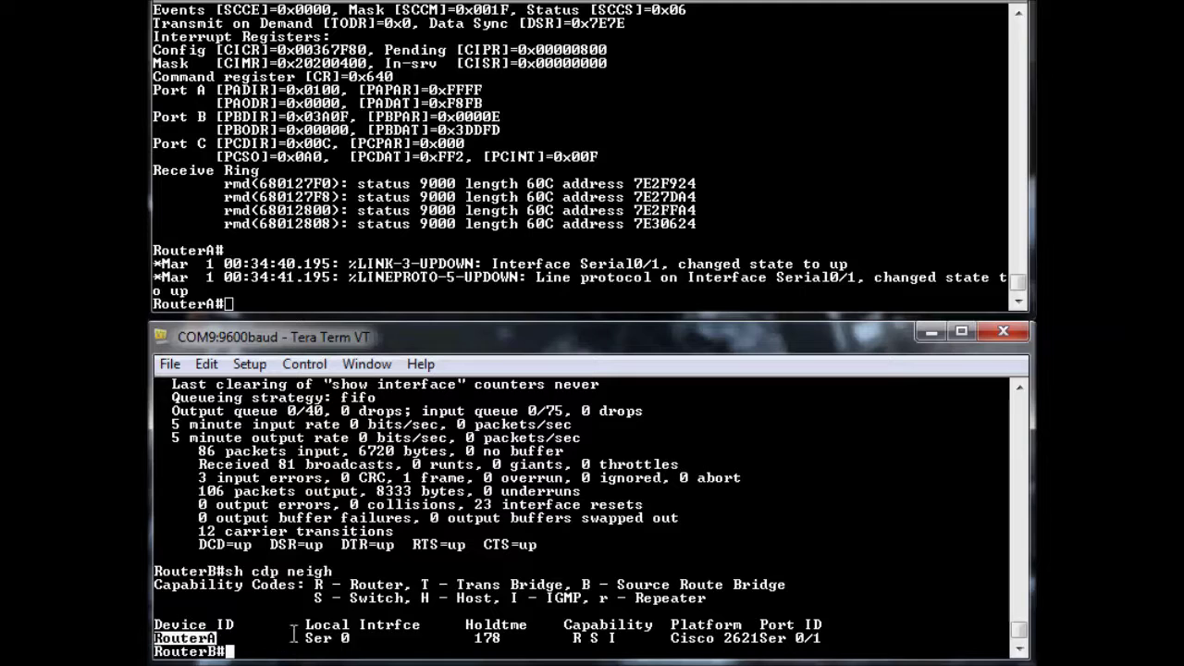
left_click(387, 525)
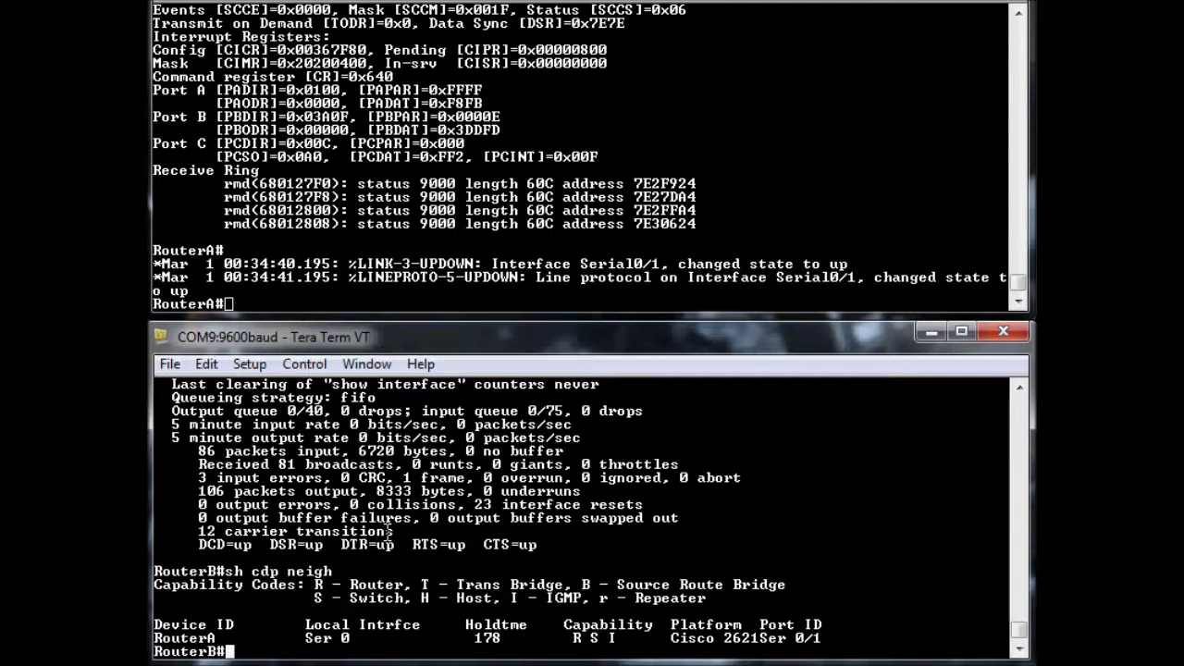
Assign IP 192.168.0.1 255.255.255.0 to RouterB's Serial0 interface
type("config t")
key("Return")
type("int s0")
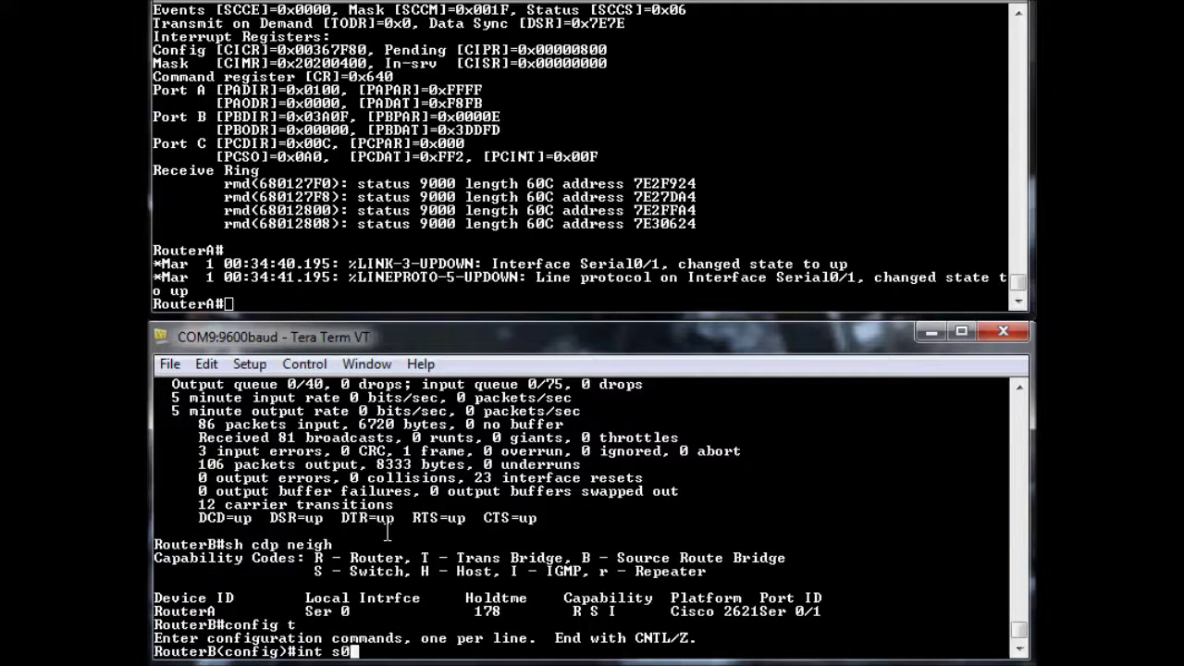
key("Return")
type("ip add 1892")
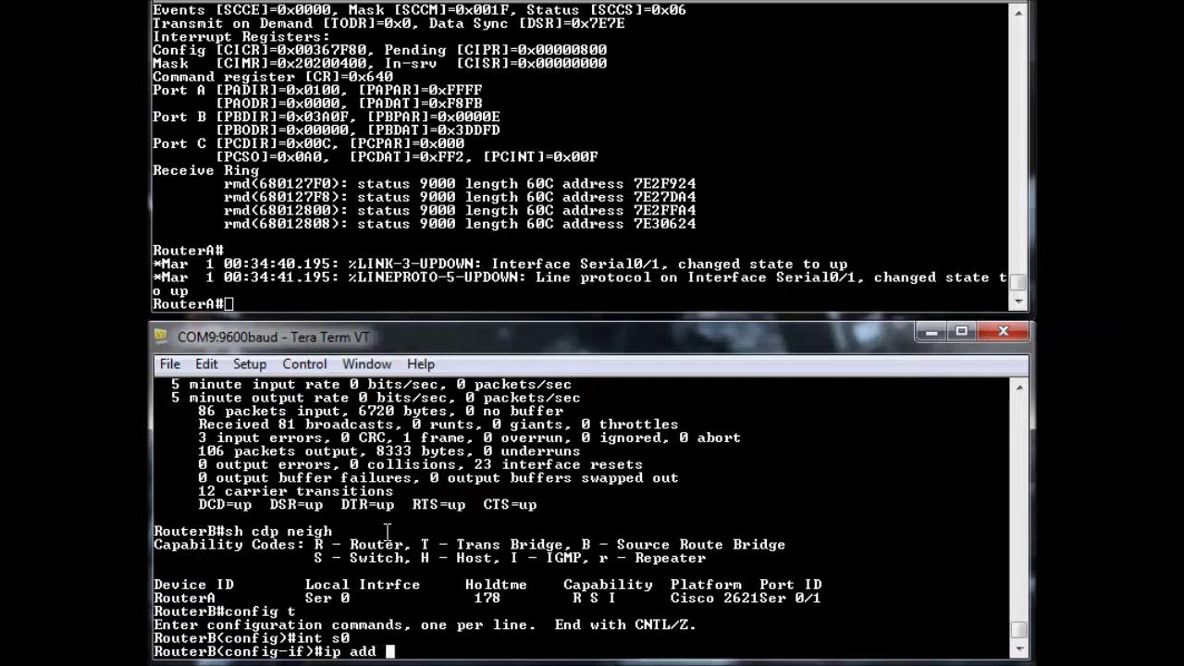
key("BackSpace")
key("BackSpace")
key("BackSpace")
type("92.168.0")
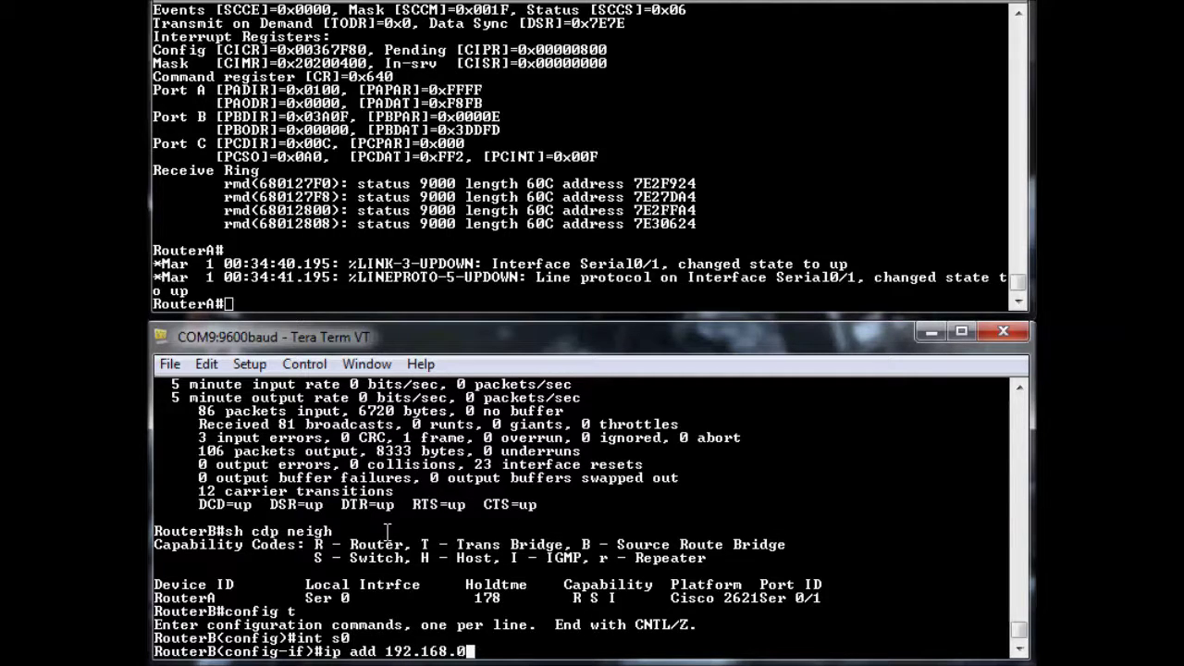
type(".1 2555.255")
key("BackSpace")
key("BackSpace")
key("BackSpace")
key("BackSpace")
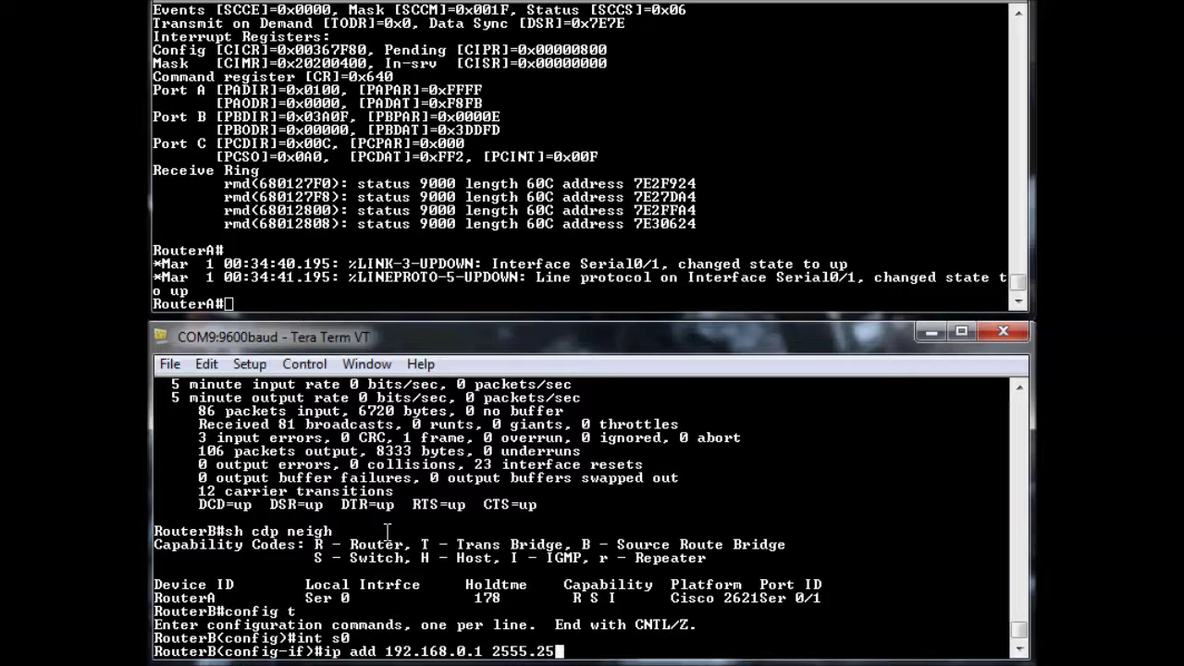
key("BackSpace")
type(".255.255.0")
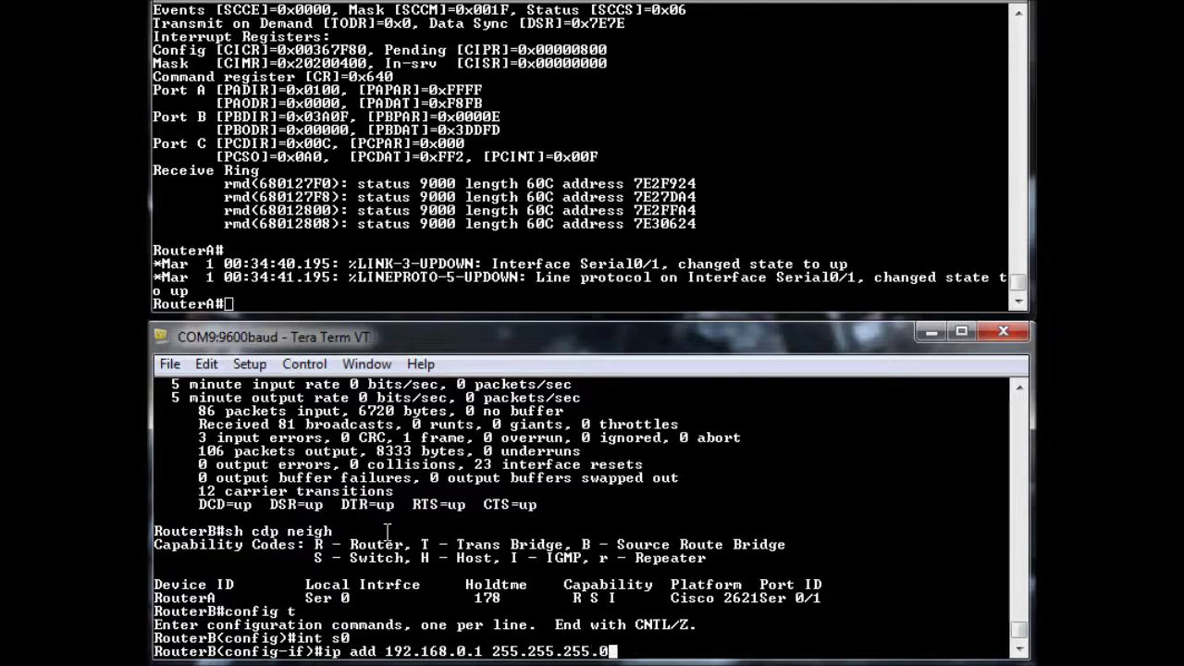
key("Return")
Switch to RouterA and enter global configuration mode with config t
left_click(460, 219)
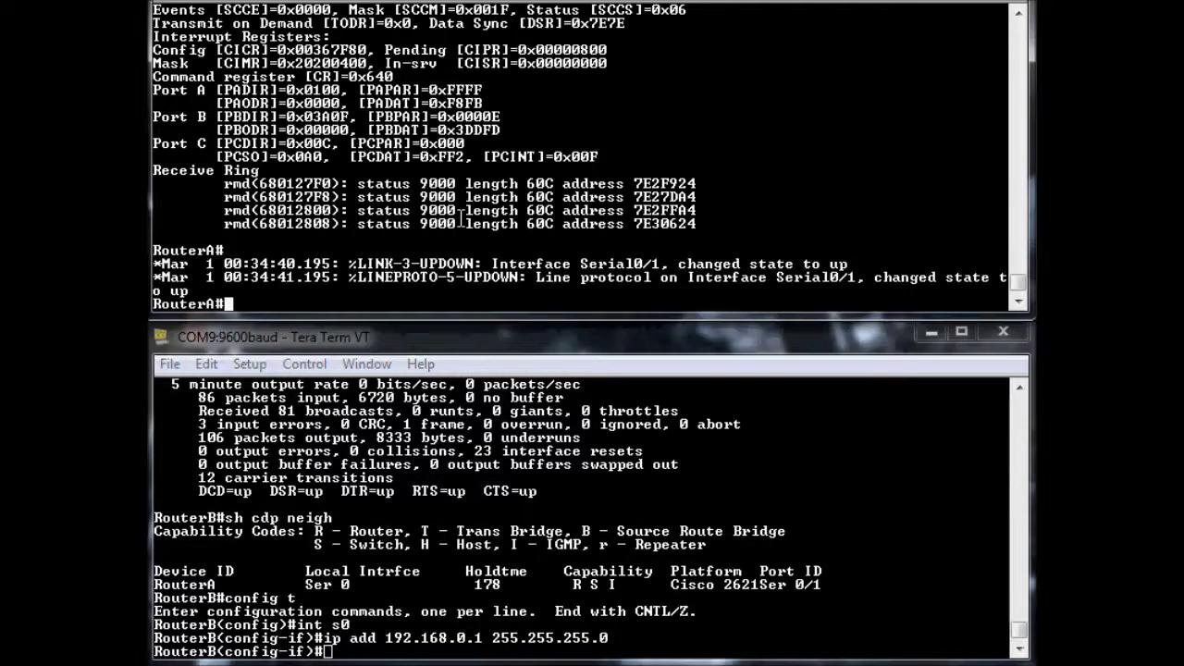
type("config t")
key("Return")
Assign IP 192.168.0.2 255.255.255.0 to RouterA's serial 0/1, then end configuration
type("int")
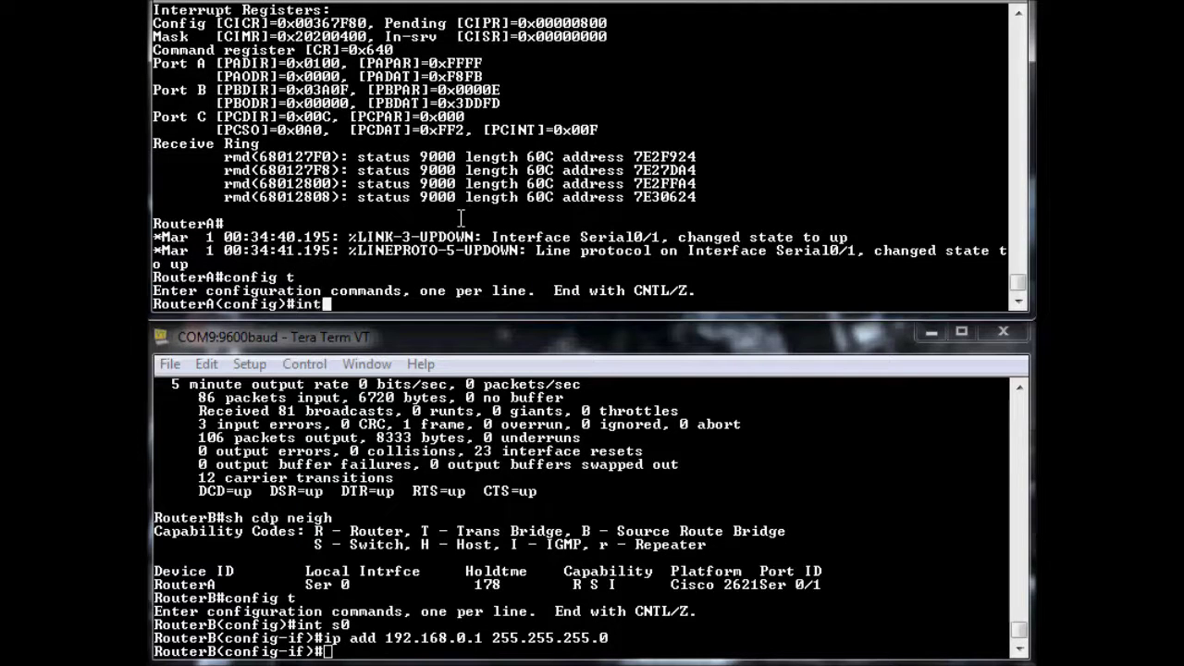
type(" serial 0/1")
key("Return")
type("in")
key("BackSpace")
key("BackSpace")
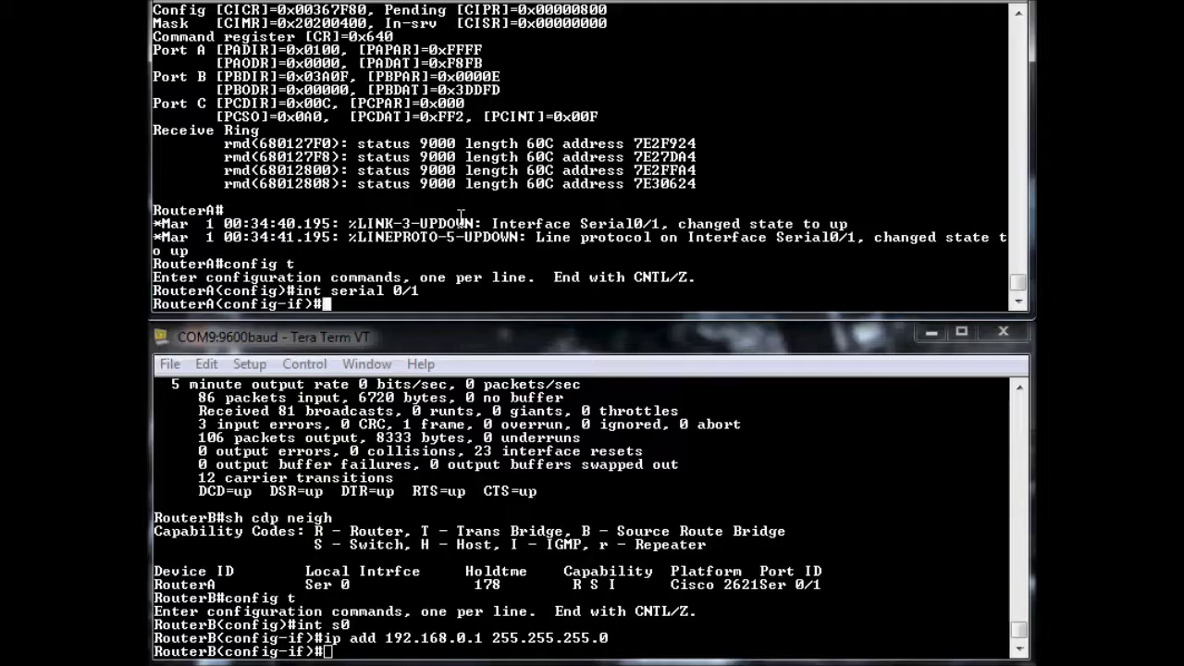
type("ip add 192.1")
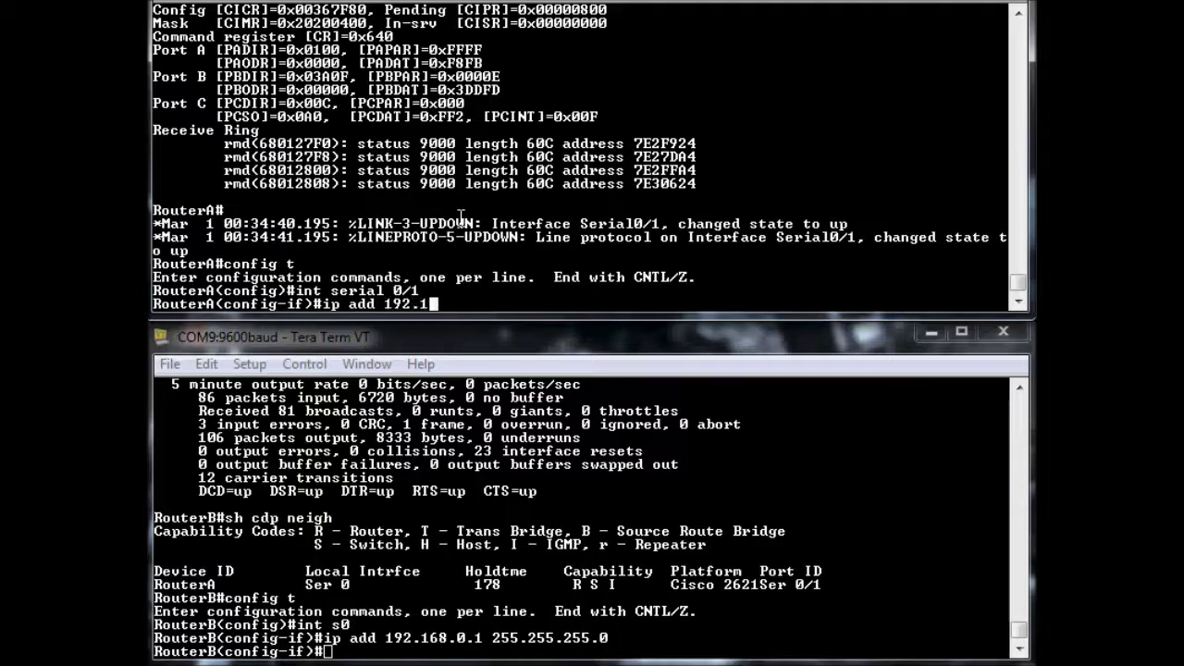
type("68.0.2 255.255.")
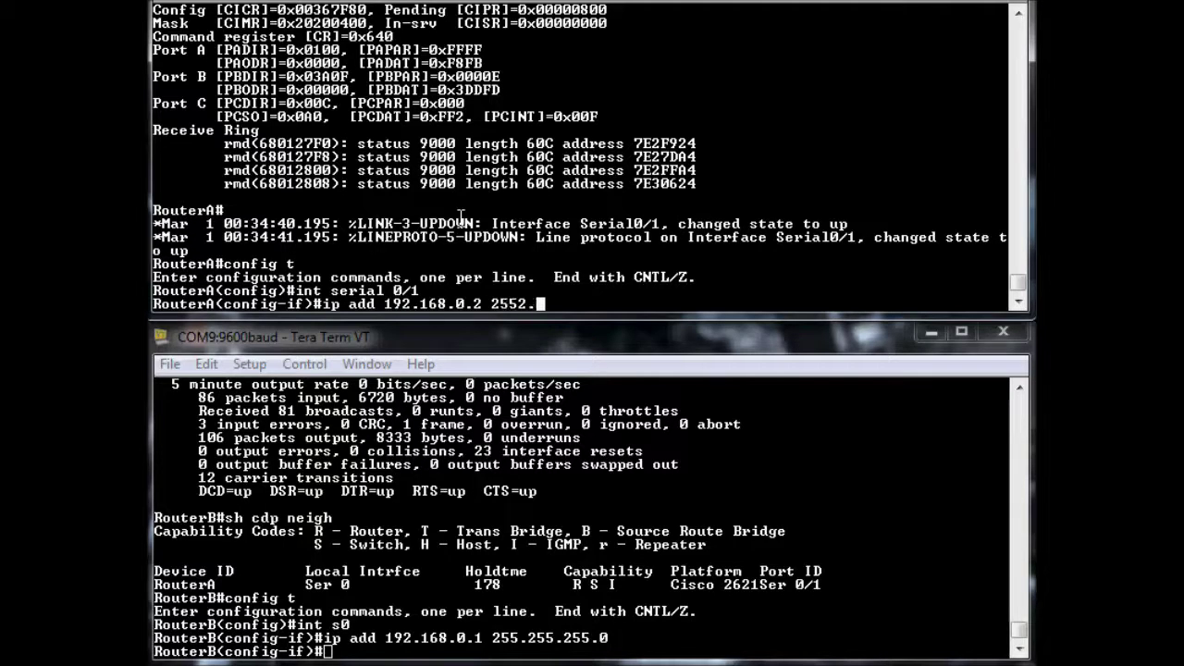
key("BackSpace")
key("BackSpace")
type(".255.255")
type(".0")
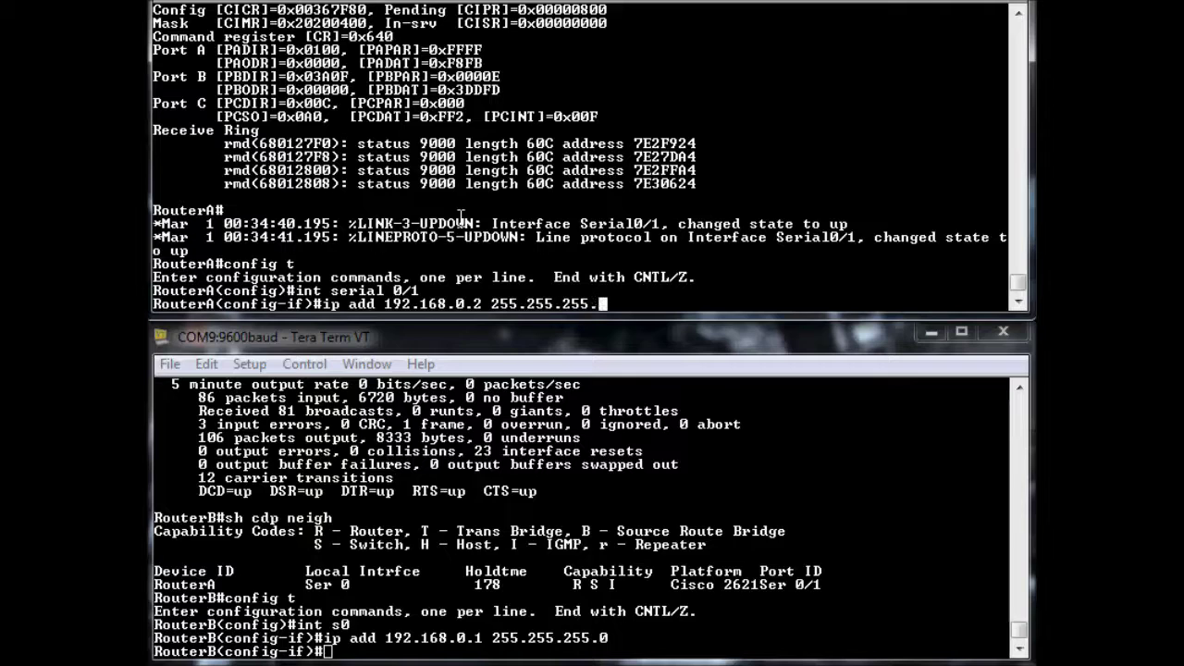
key("Return")
type("end")
key("Return")
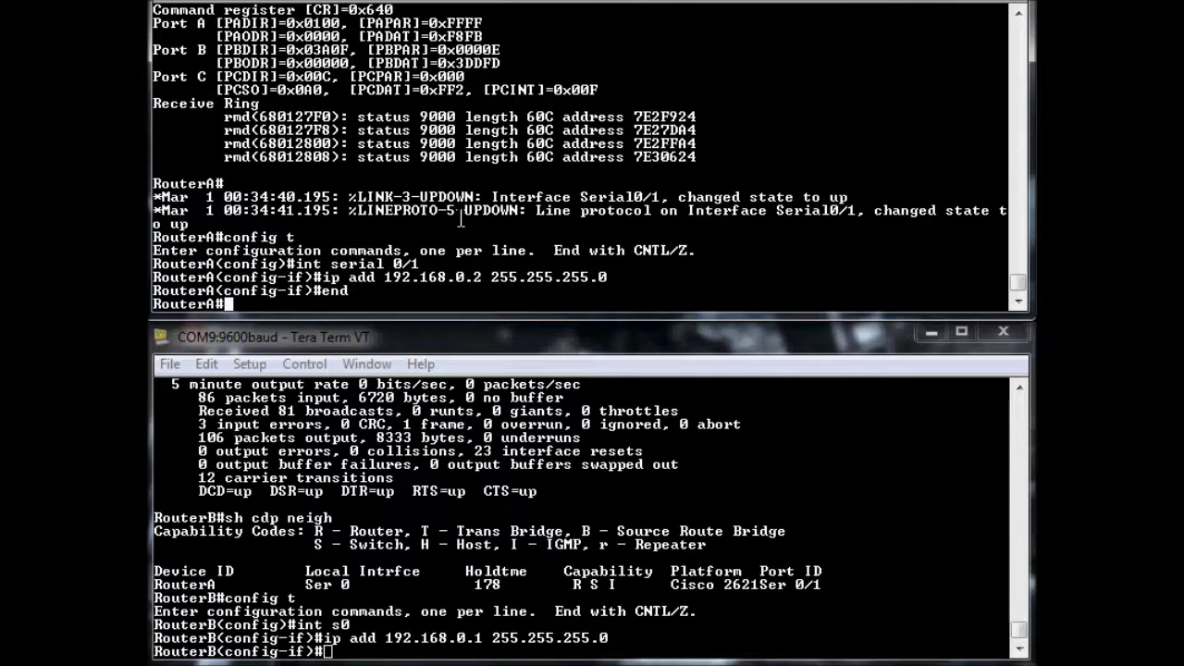
type("ping 19")
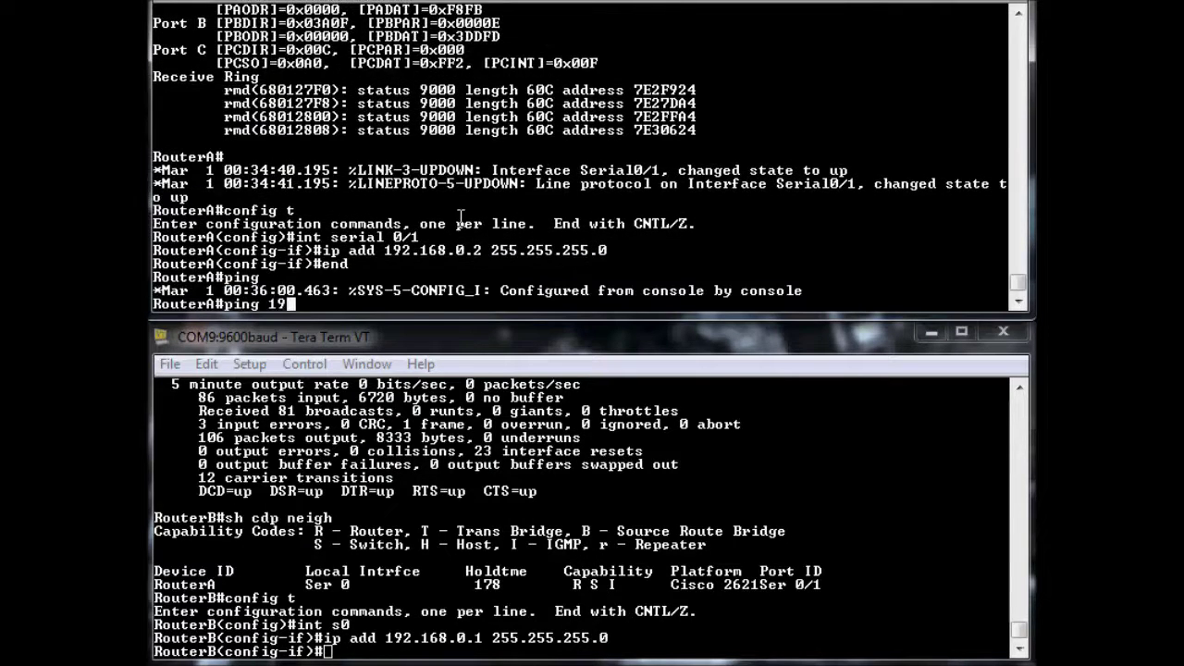
type("2.168.0.1")
Ping 192.168.0.1 from RouterA and highlight the five successful replies (100 percent)
key("Return")
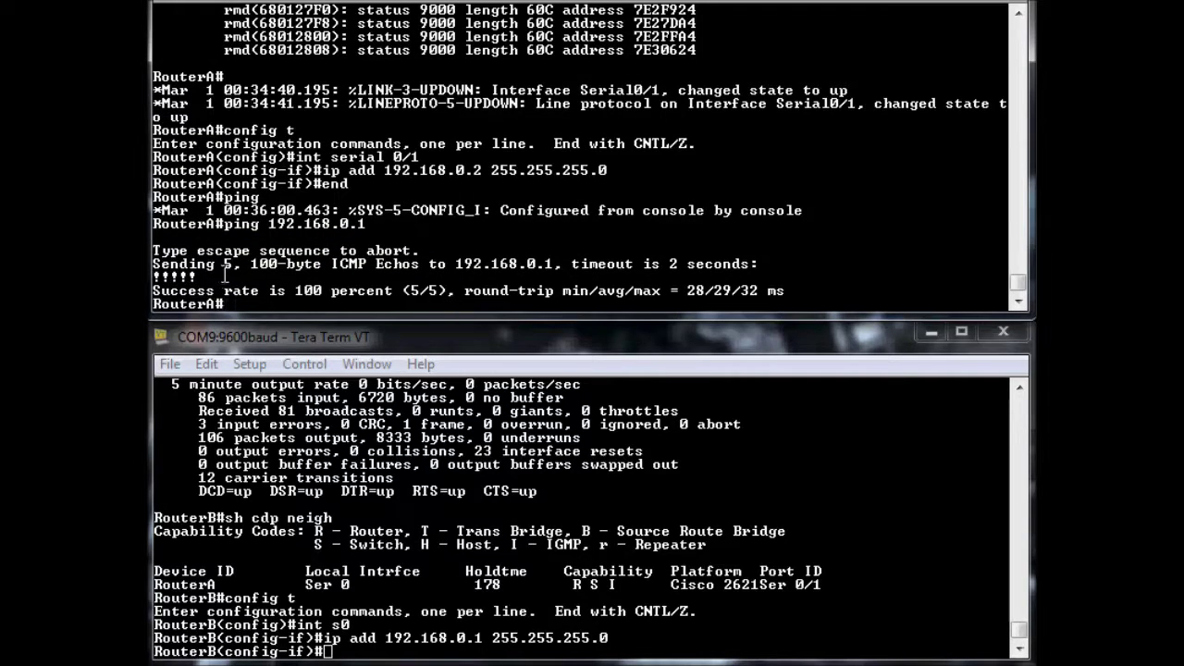
left_click_drag(224, 271, 152, 275)
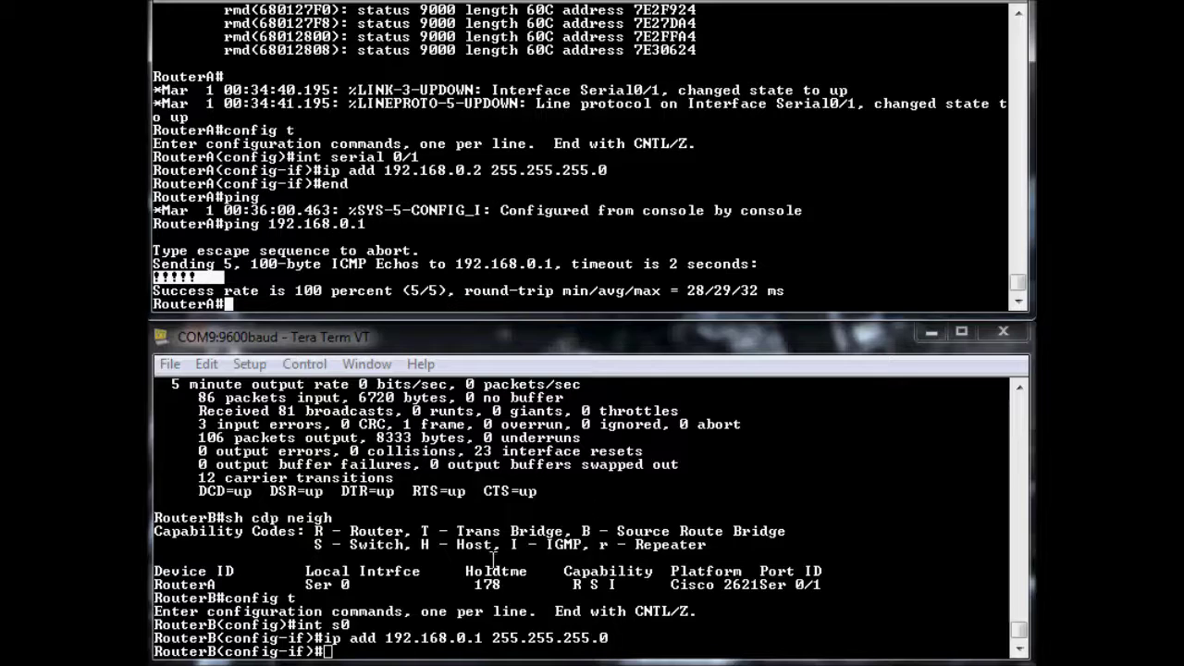
left_click(467, 570)
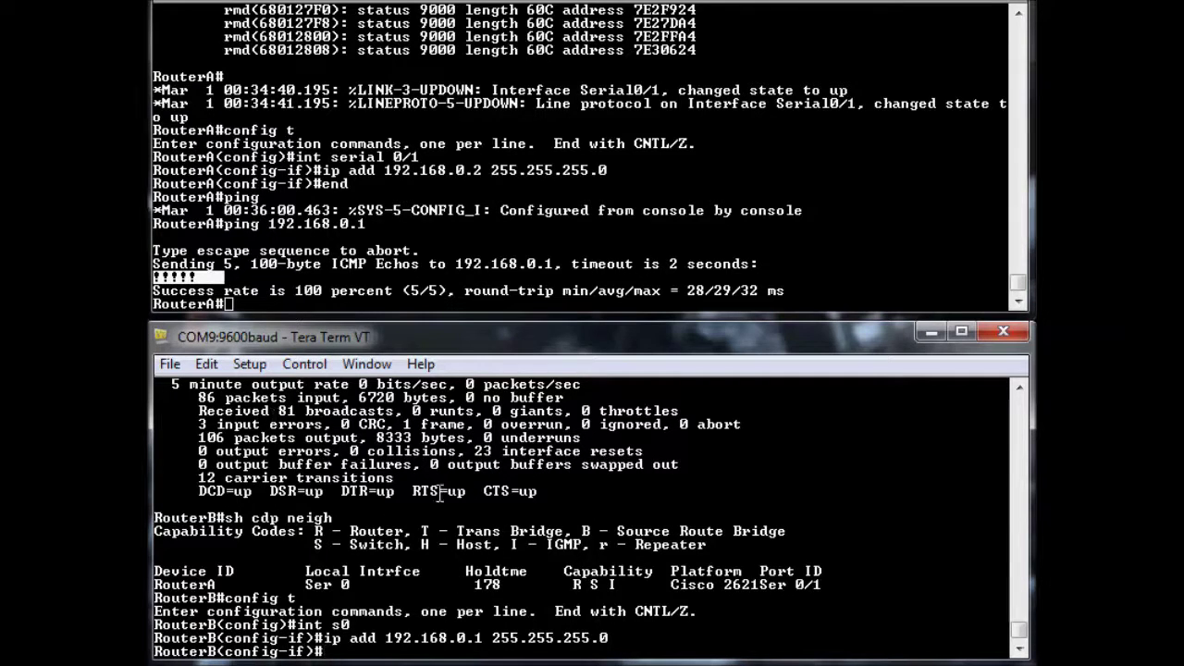
List the encapsulation options on RouterB's Serial0 and set it to PPP
type("encap ?")
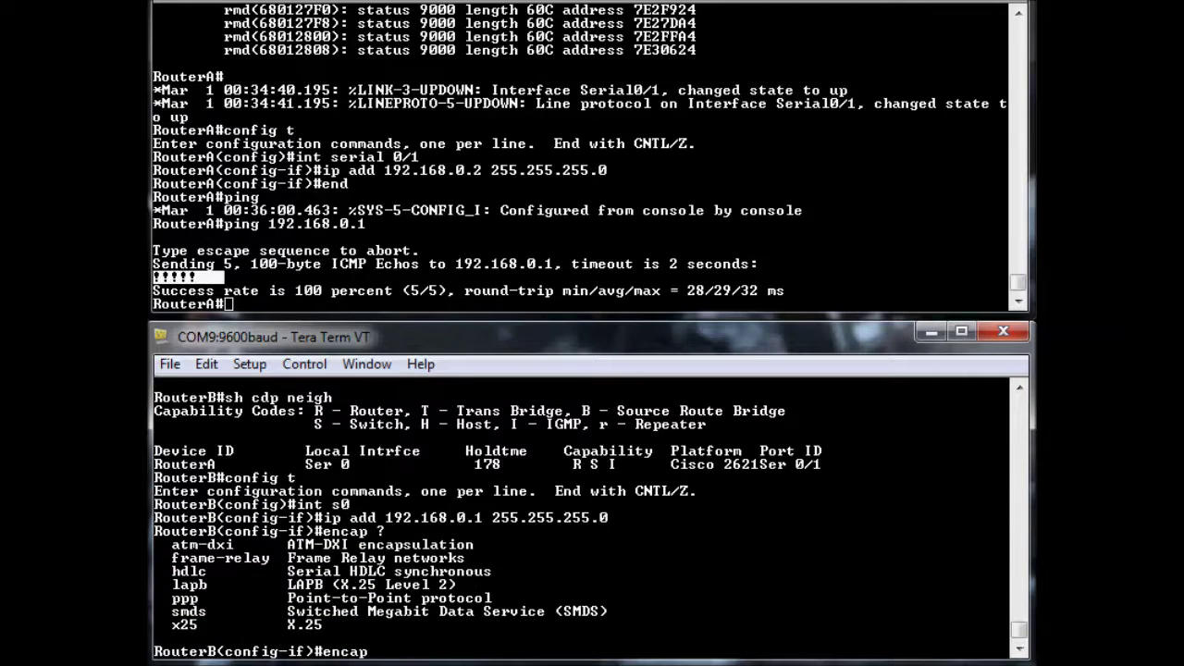
left_click_drag(205, 598, 172, 598)
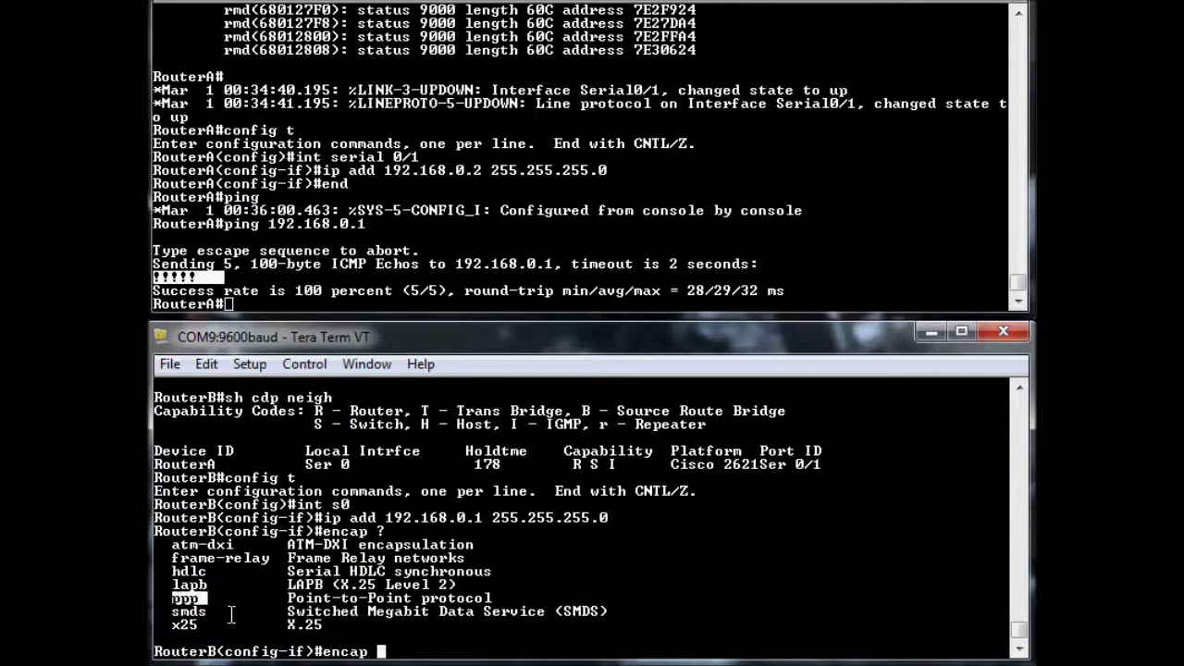
left_click(407, 570)
type("ppp")
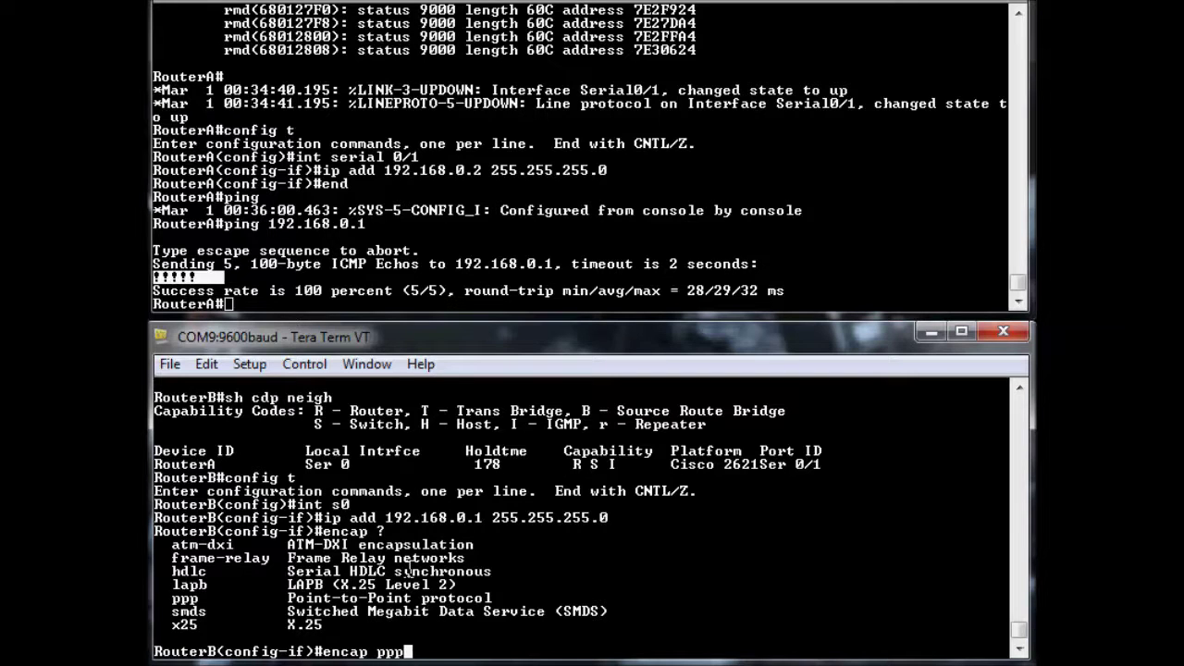
key("Return")
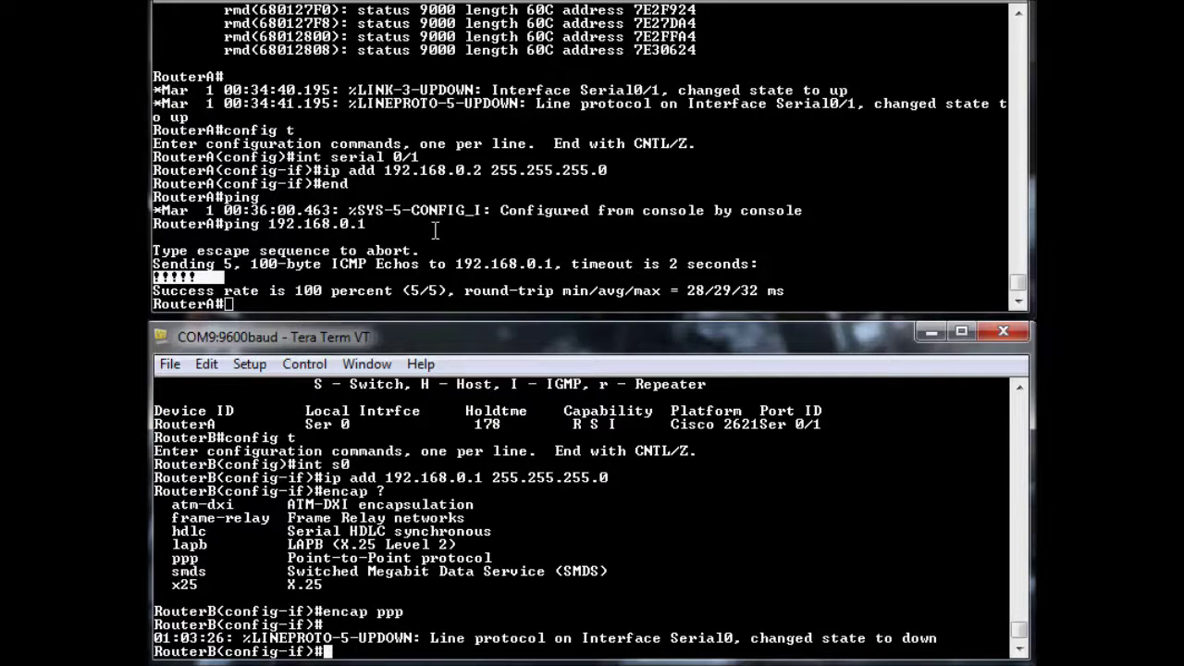
left_click(435, 229)
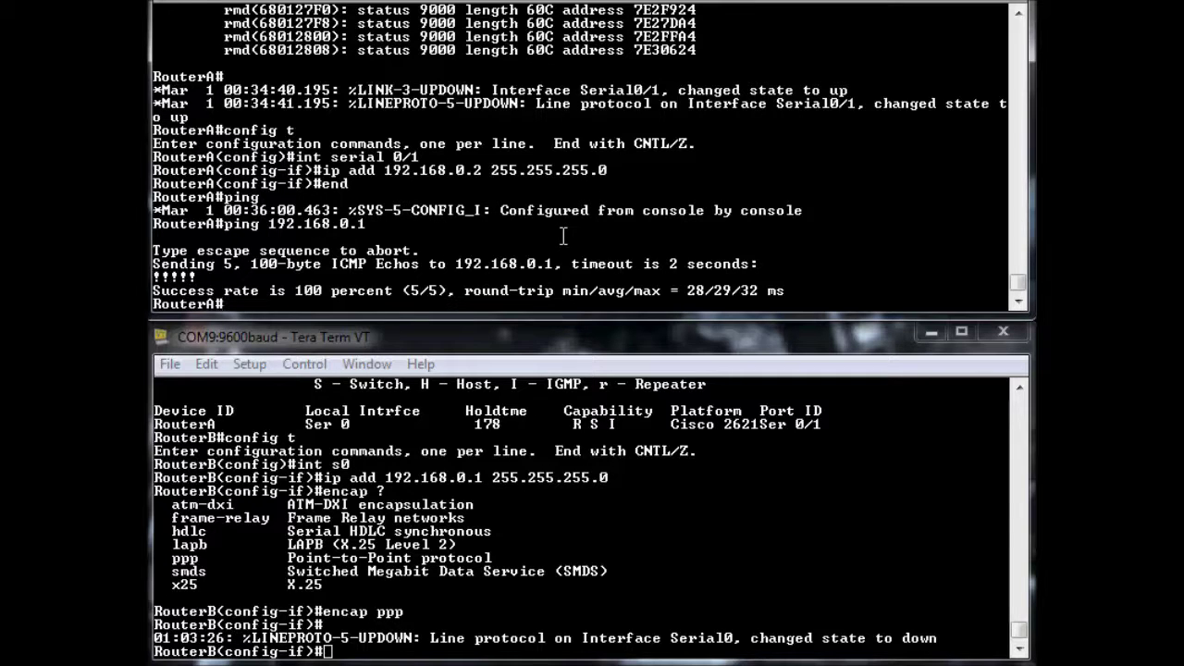
Display RouterA's serial 0/1 status and highlight its 9 unknown protocol drops under HDLC
type("sh int serial ")
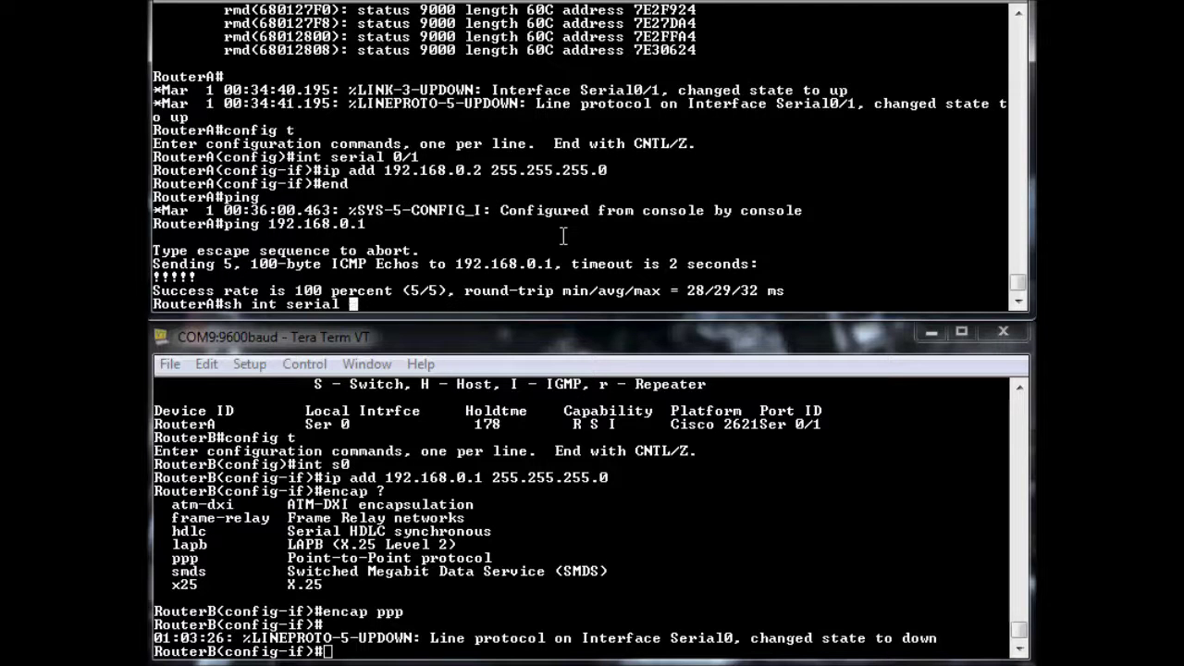
type("0/1")
key("Return")
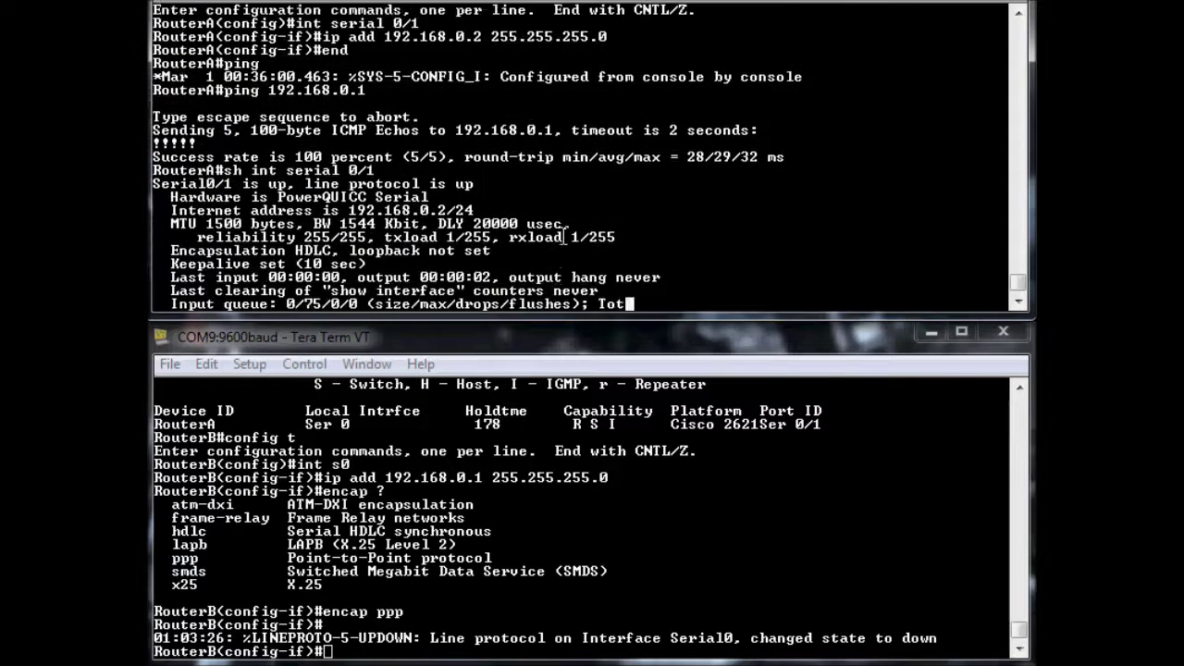
scroll(467, 195, "up", 1)
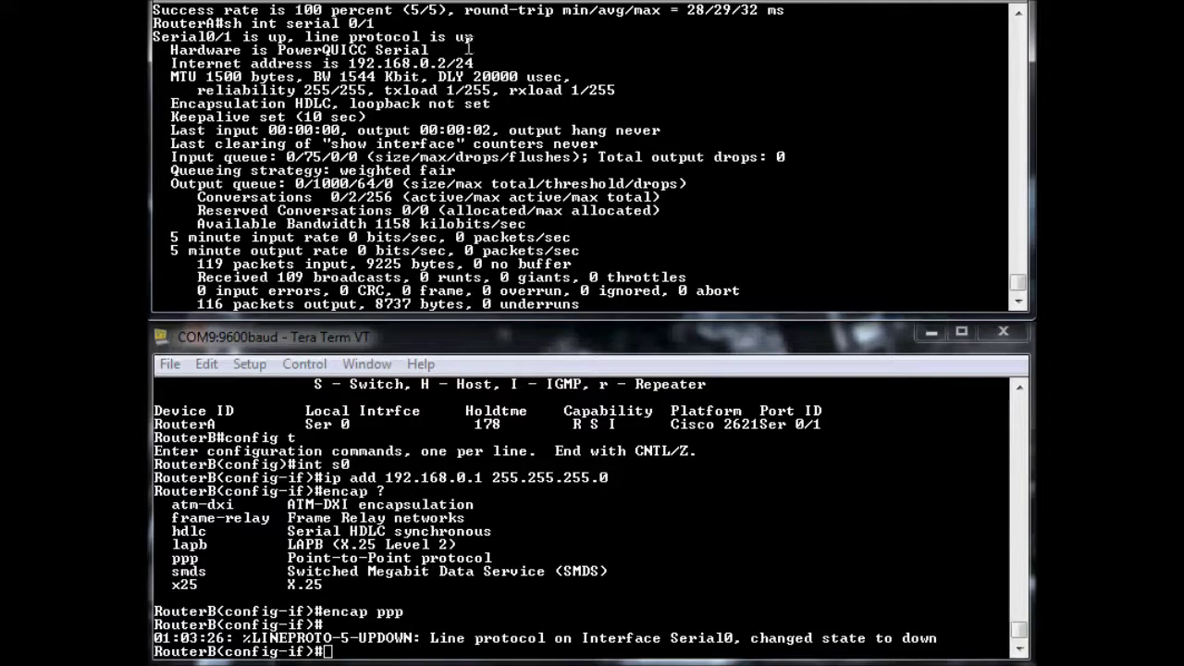
scroll(371, 176, "down", 1)
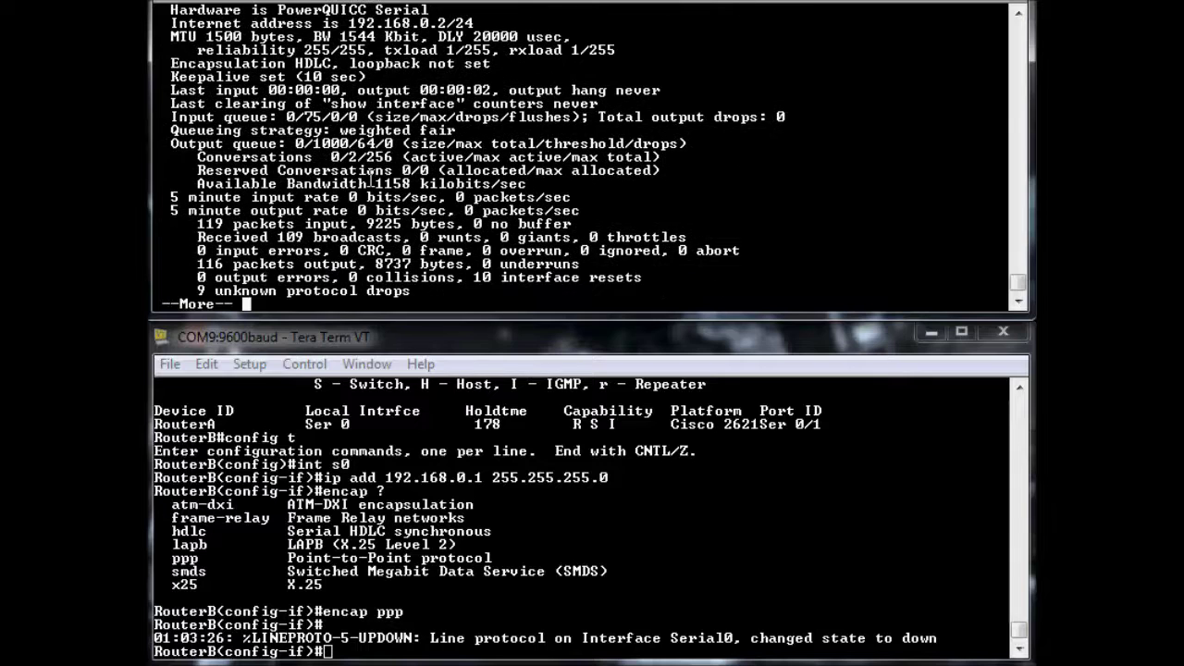
key("space")
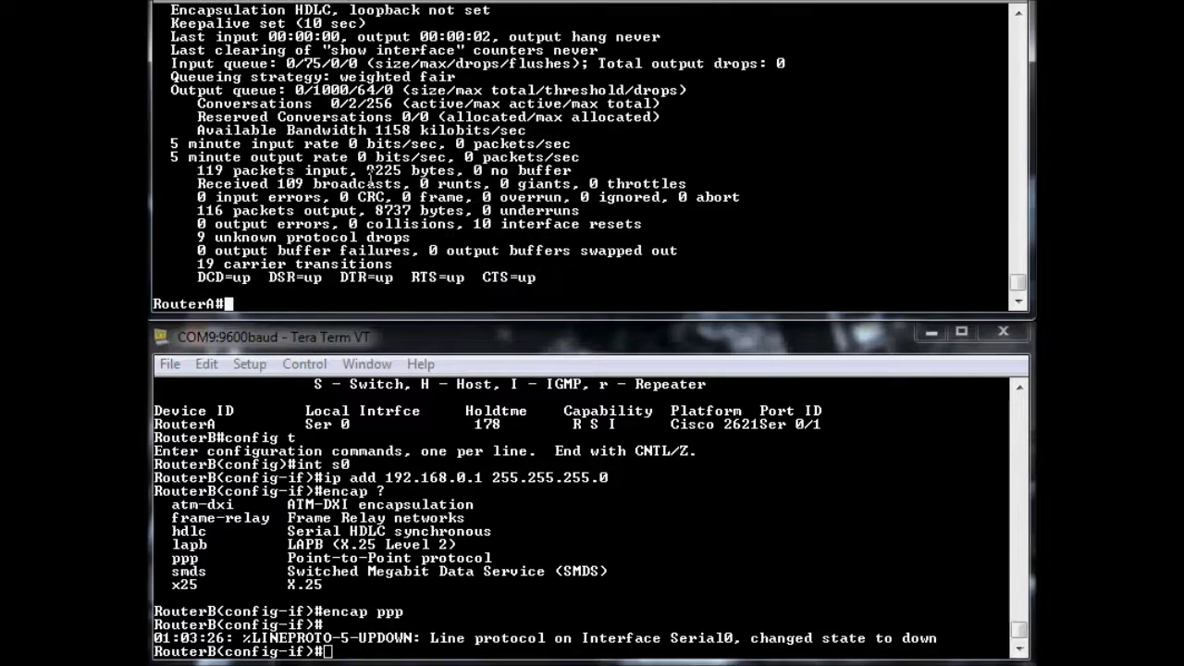
scroll(286, 139, "up", 1)
scroll(280, 171, "down", 1)
left_click_drag(198, 242, 411, 246)
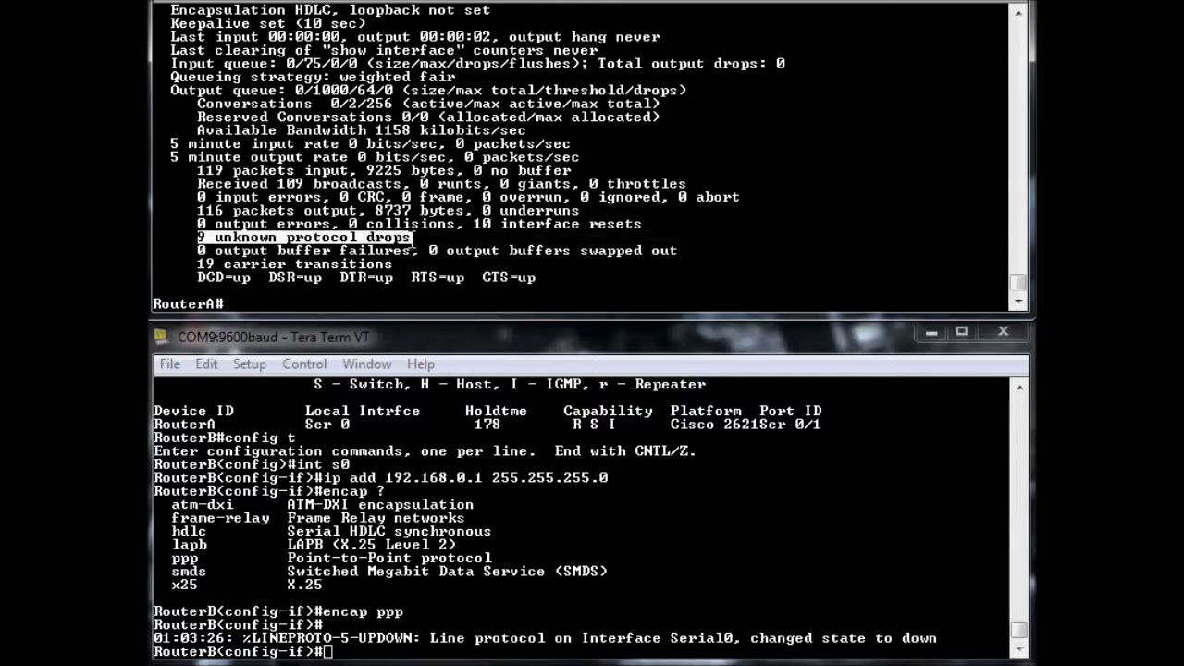
left_click(412, 246)
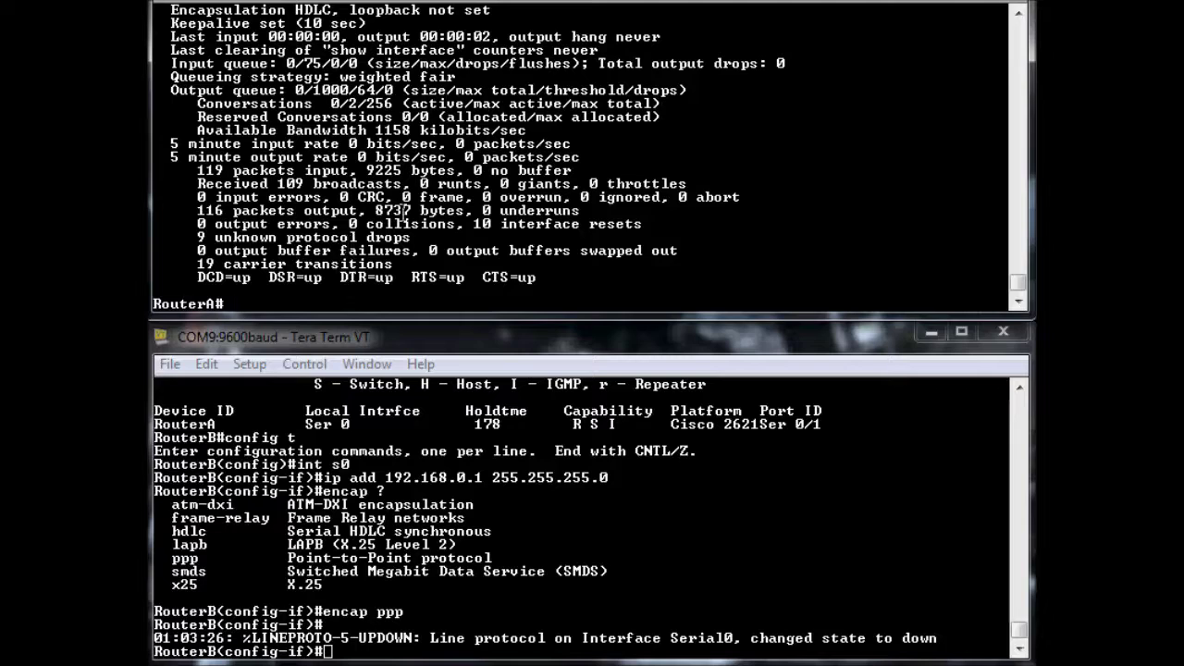
Ping 192.168.0.2 from RouterA, which fails with 0/5 replies
type("ping 19")
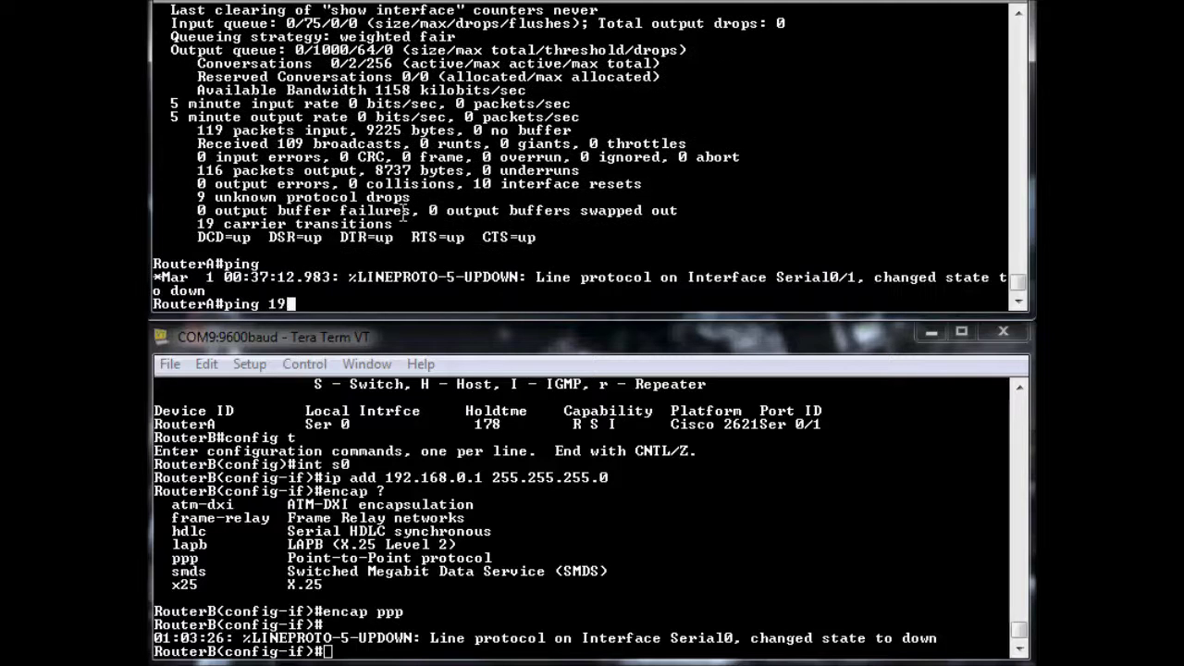
type("2.168.0.")
type("2")
key("Return")
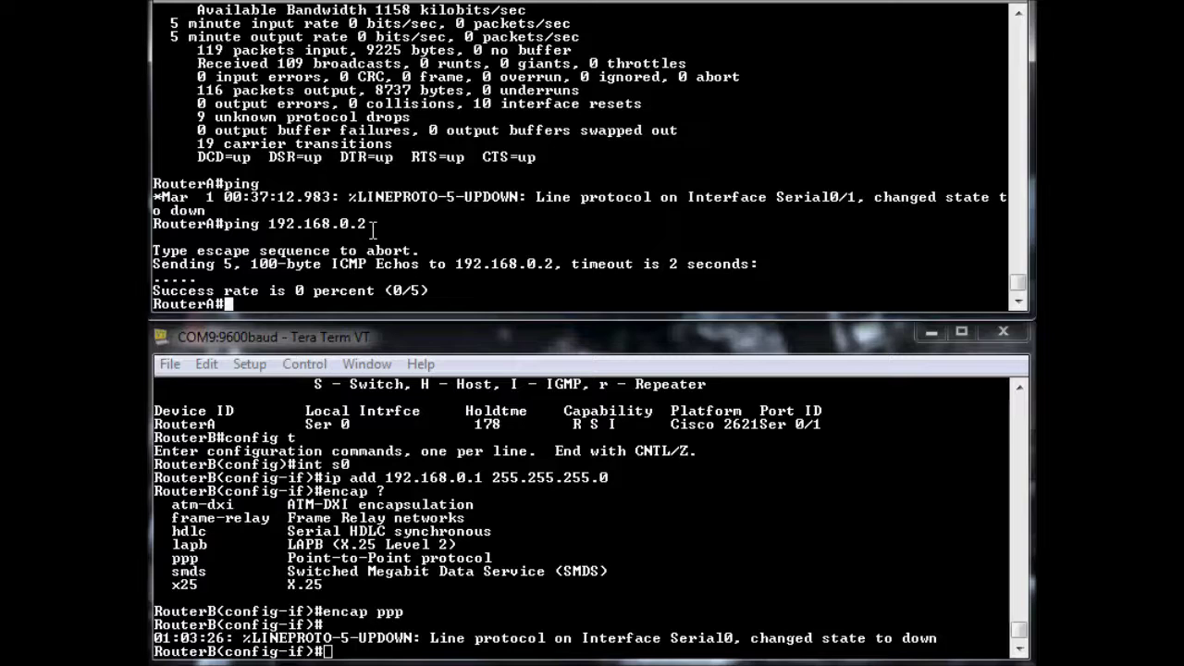
Set encapsulation ppp on RouterA's serial 0/1 and exit configuration mode
type("config t")
key("Return")
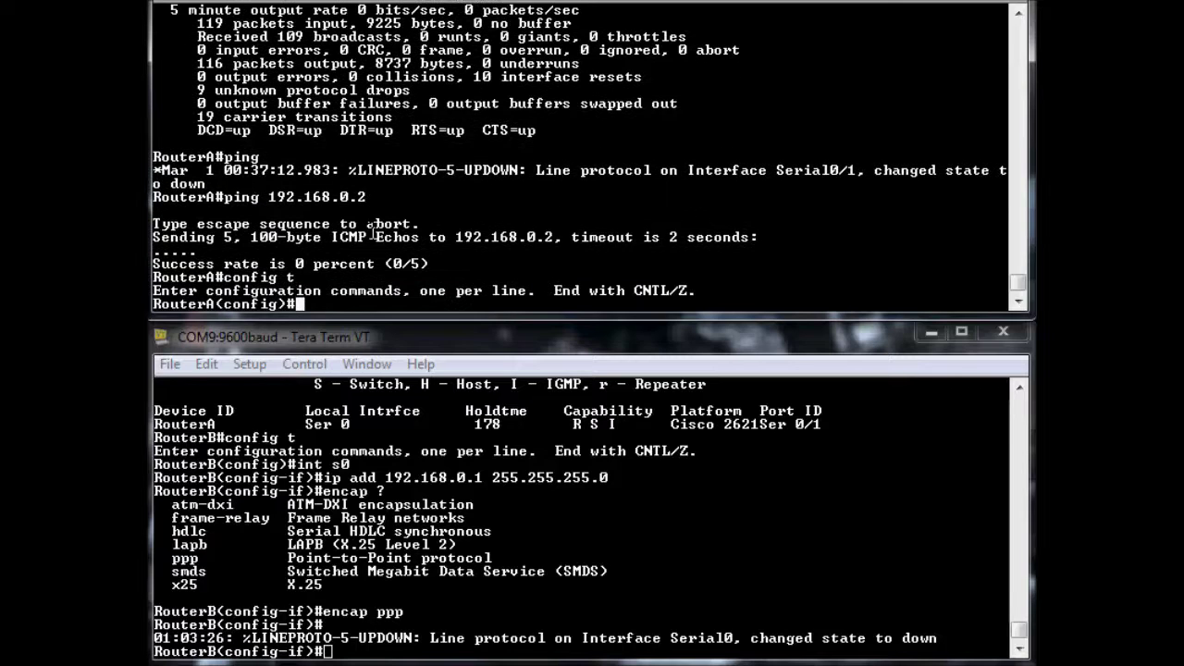
type("int serial 0./1")
key("BackSpace")
key("BackSpace")
key("BackSpace")
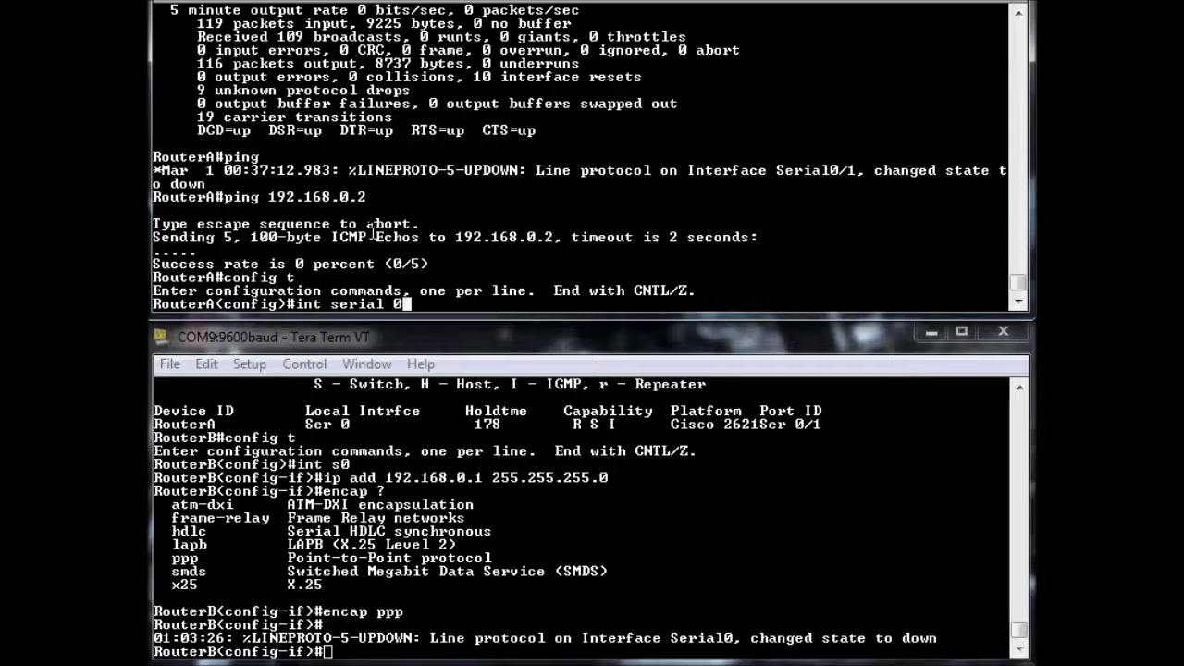
type("/1")
key("Return")
type("encap ppp")
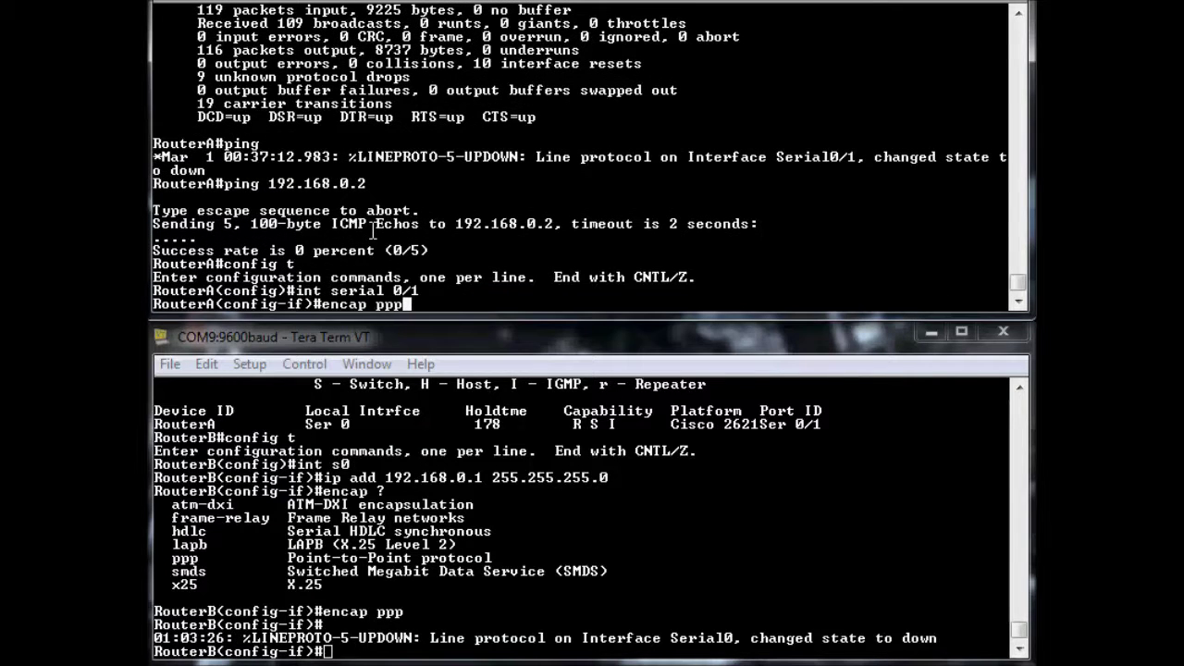
key("Return")
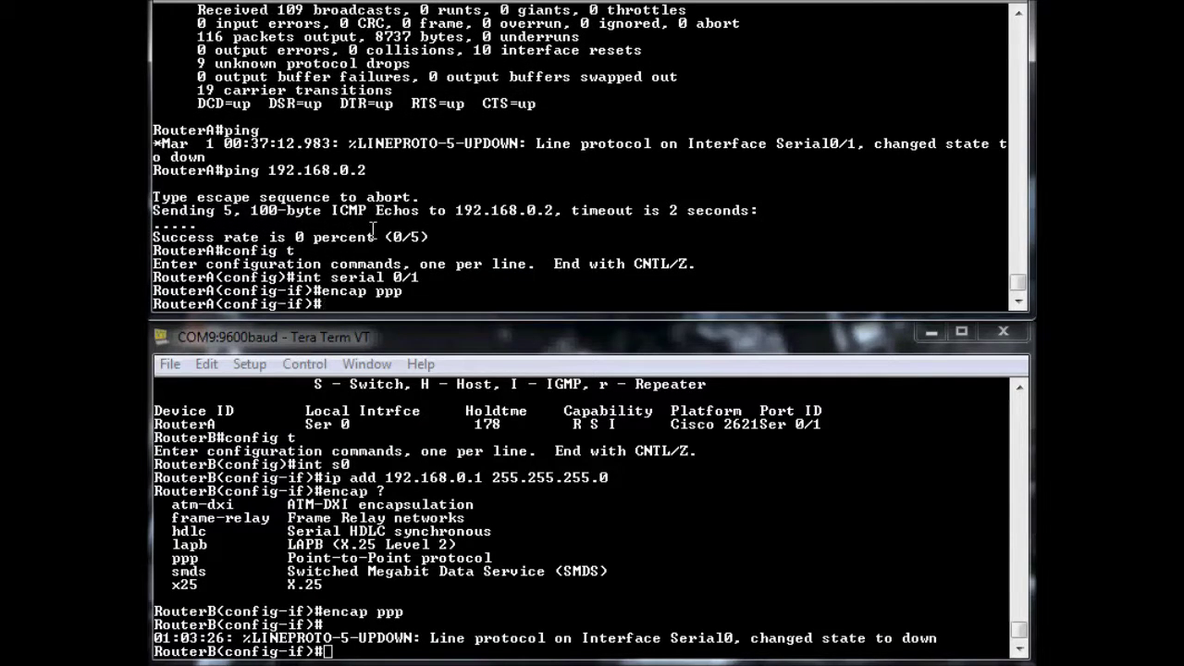
type("end")
key("Return")
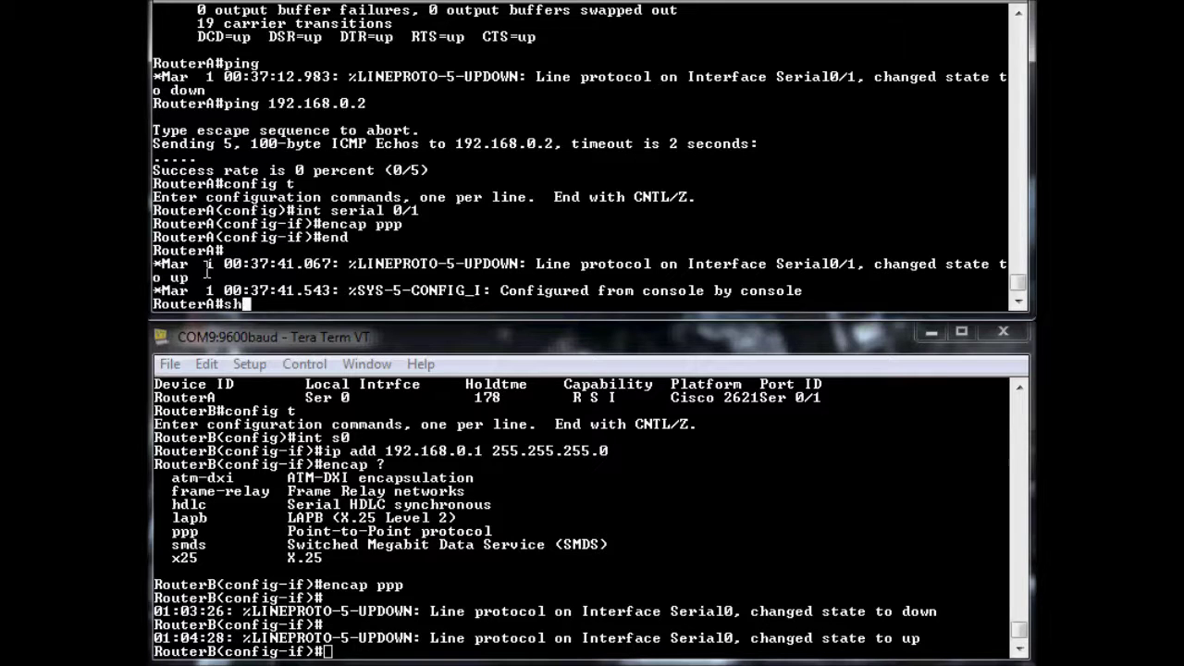
Ping 192.168.0.1 from RouterA, now succeeding at 100 percent (5/5)
type("ping 192.168.0.1")
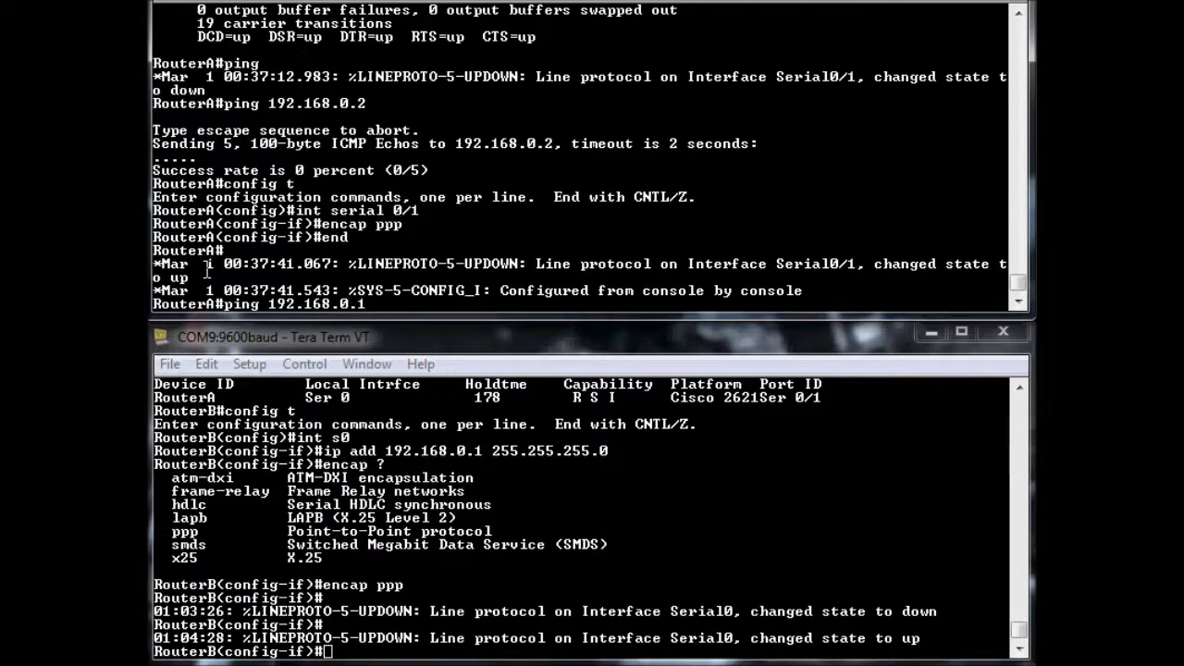
key("Return")
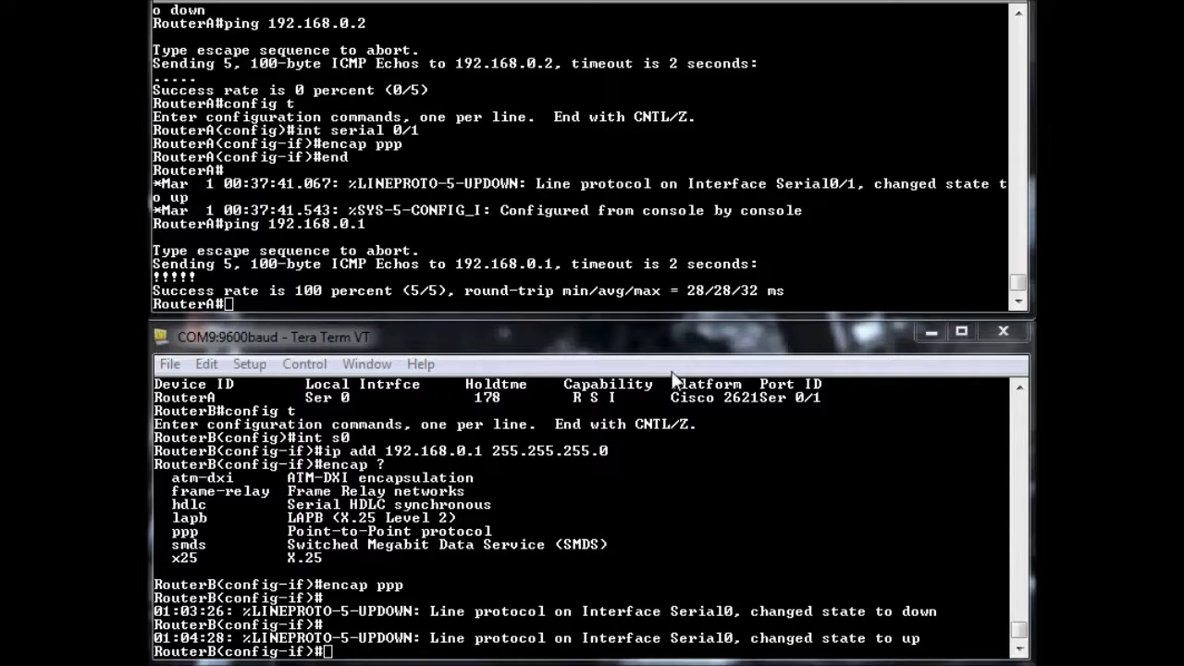
left_click(592, 226)
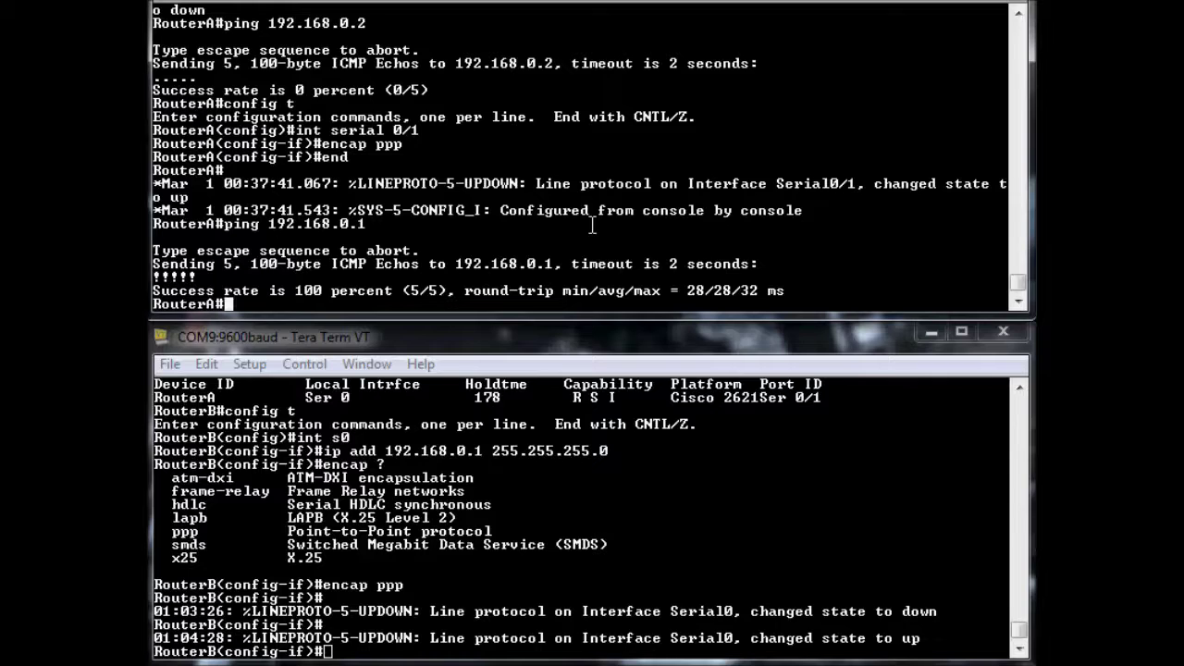
Turn on debug ppp authentication on RouterA
type("debug ppp authen")
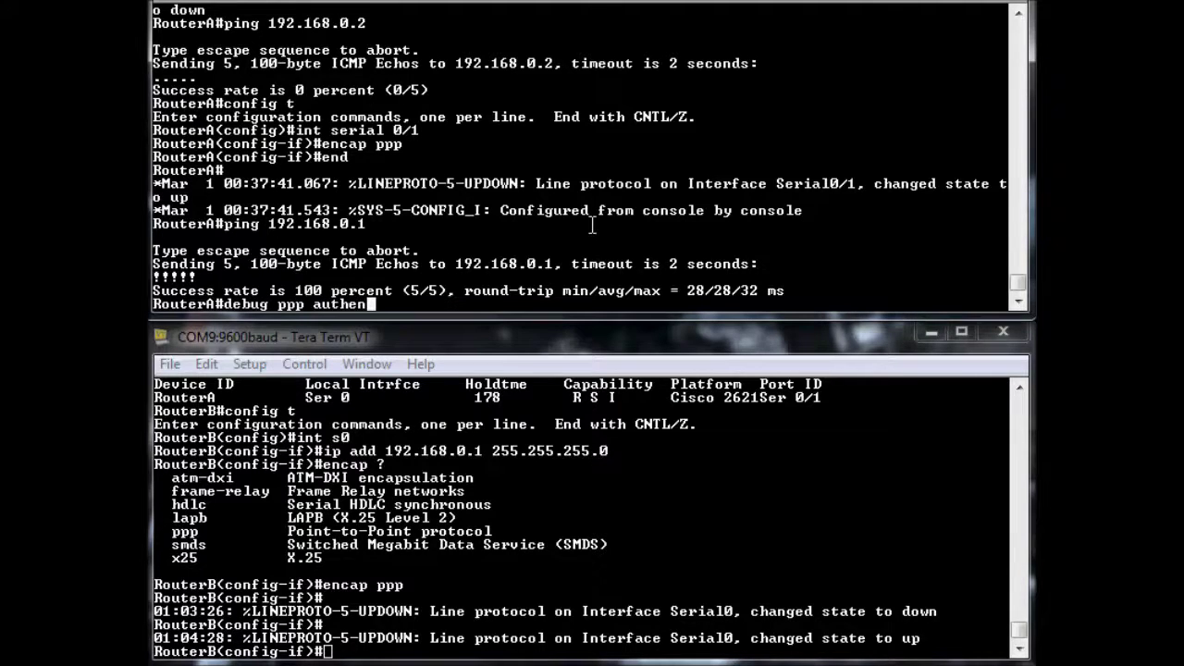
type("?")
key("Tab")
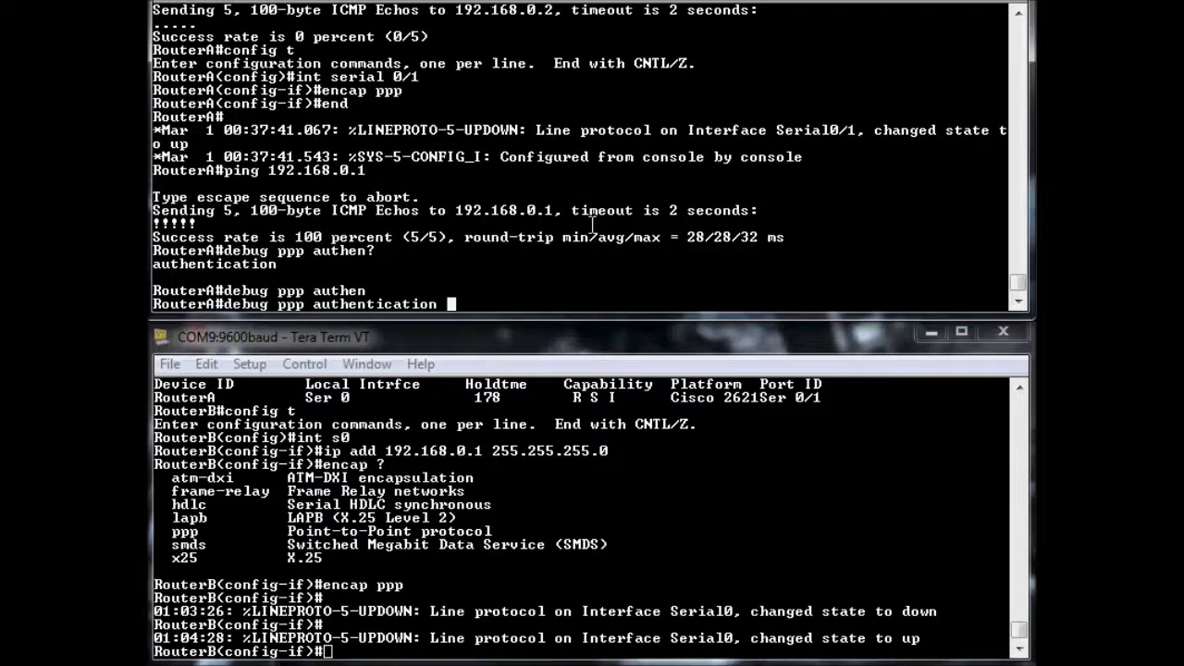
key("Return")
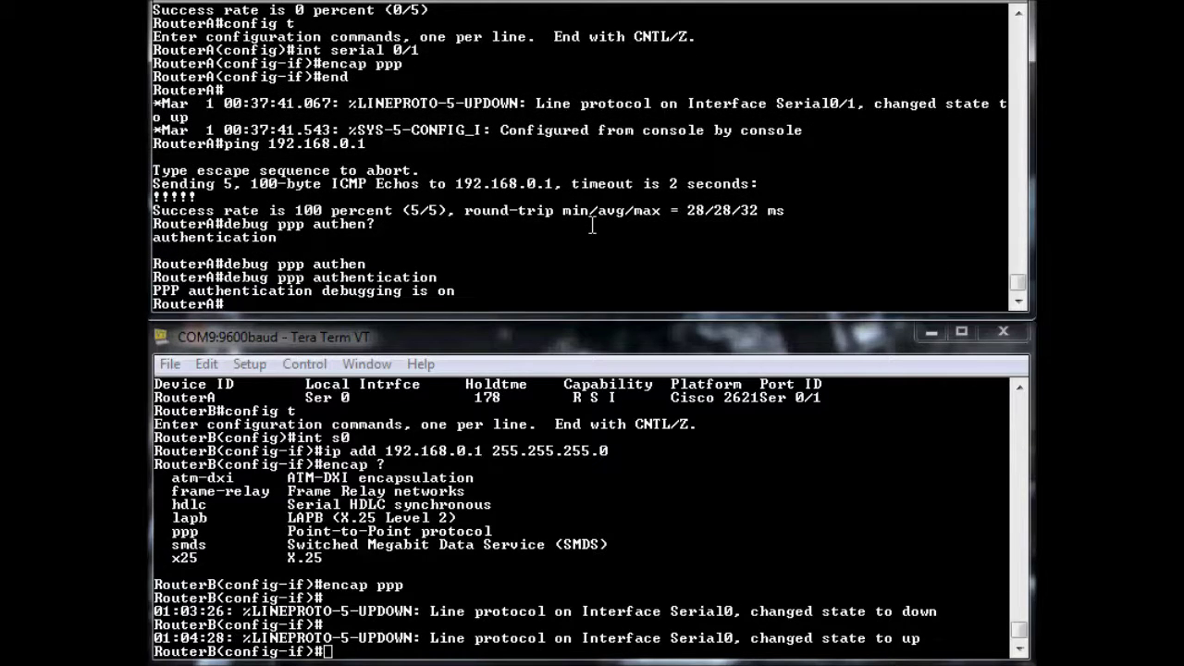
Require ppp authentication chap pap on RouterB's Serial0 interface
left_click(590, 632)
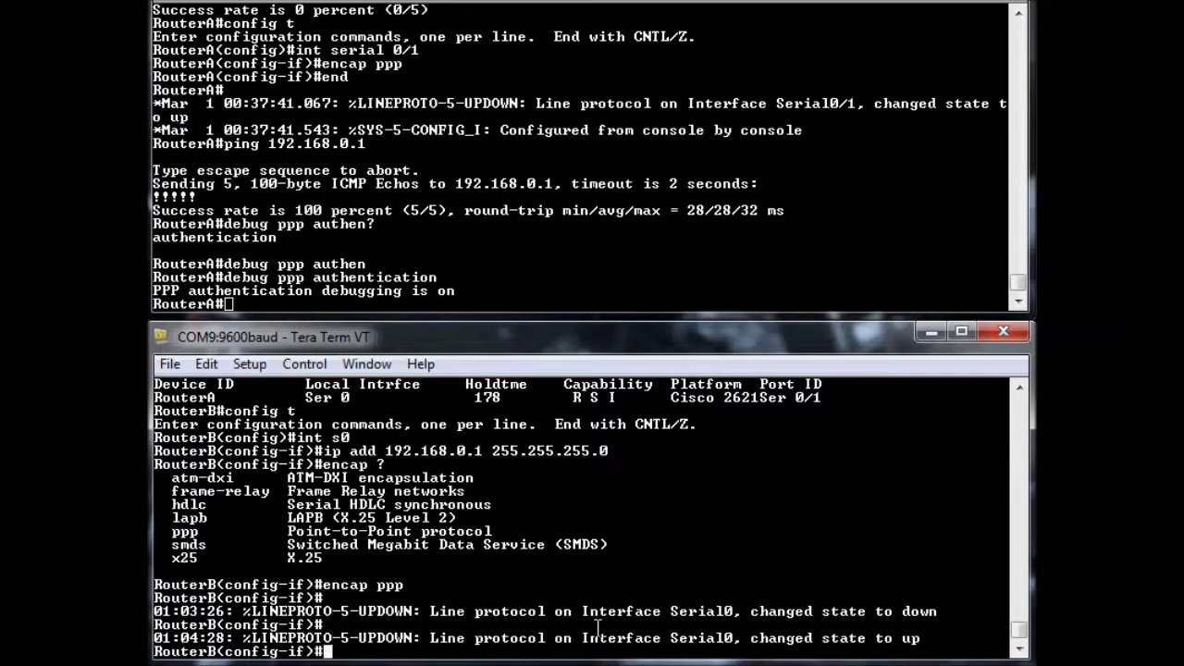
type("ppp ?")
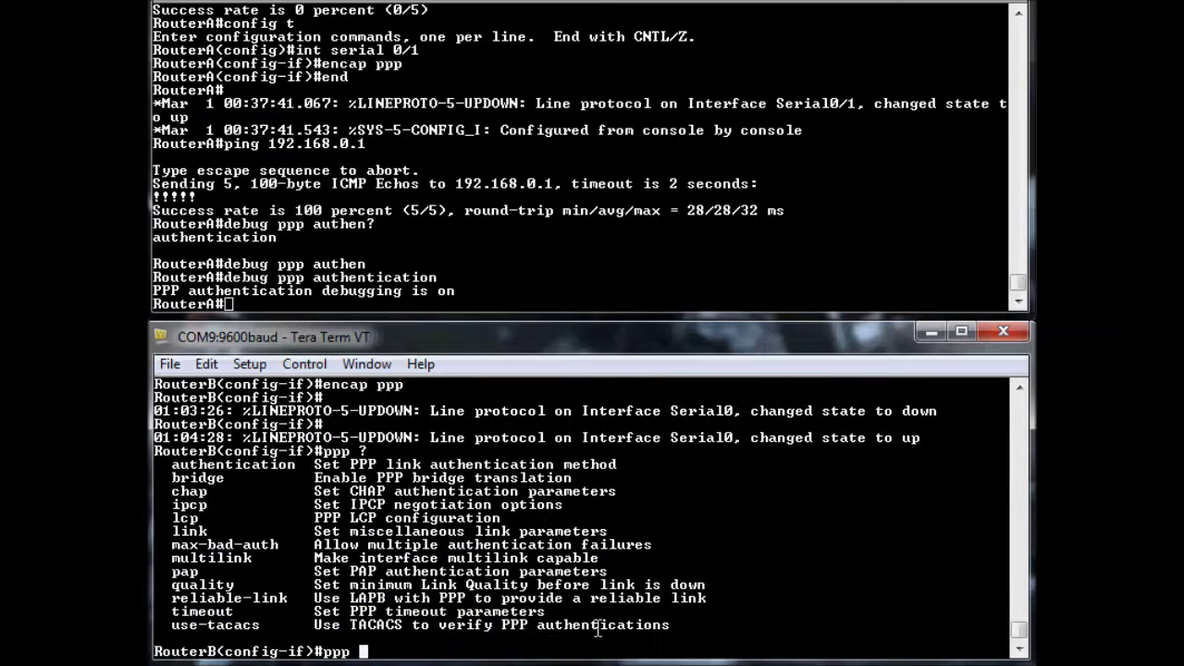
double_click(291, 648)
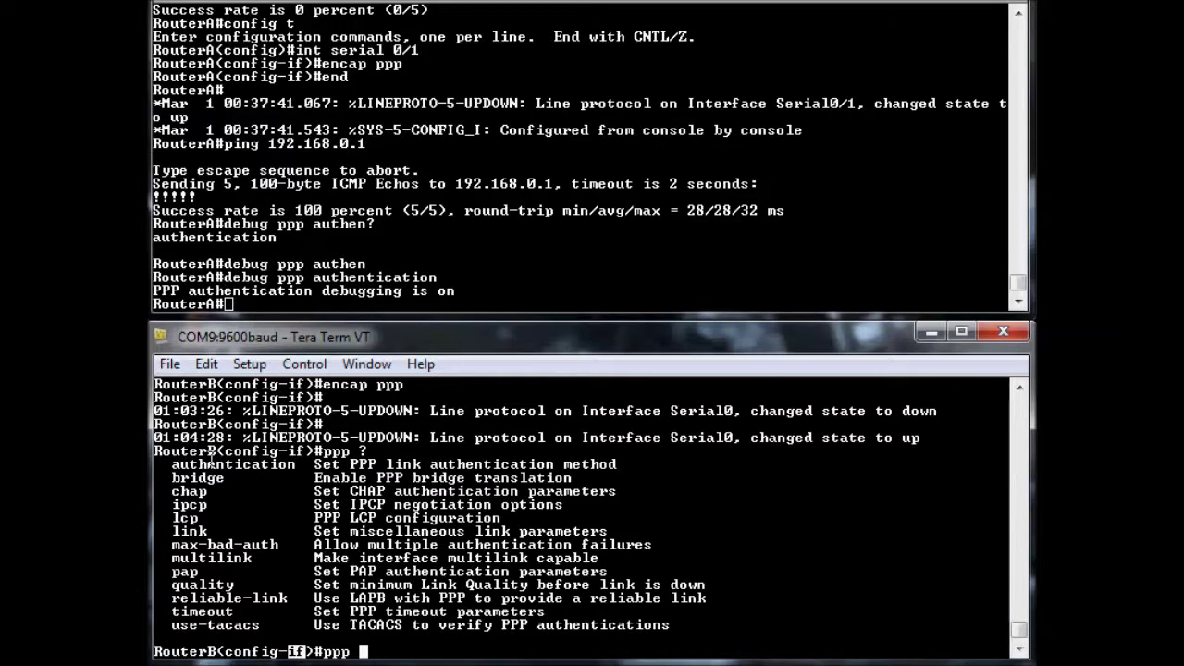
type("authen")
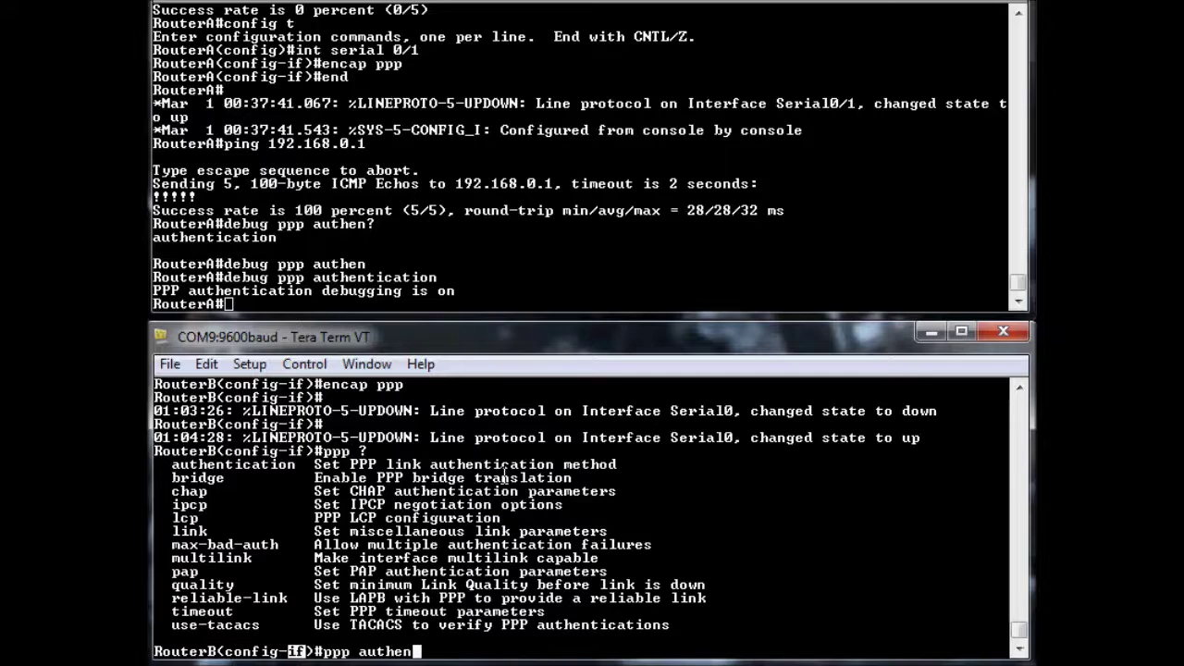
key("Tab")
type("?")
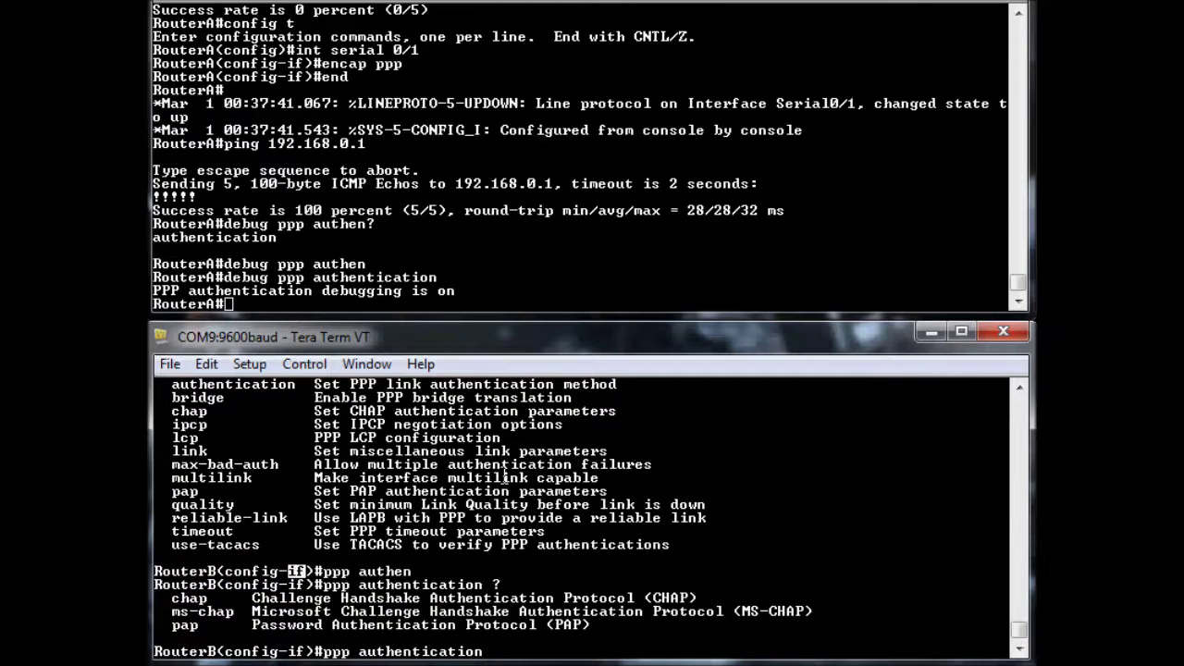
left_click(212, 598)
type("chap pap")
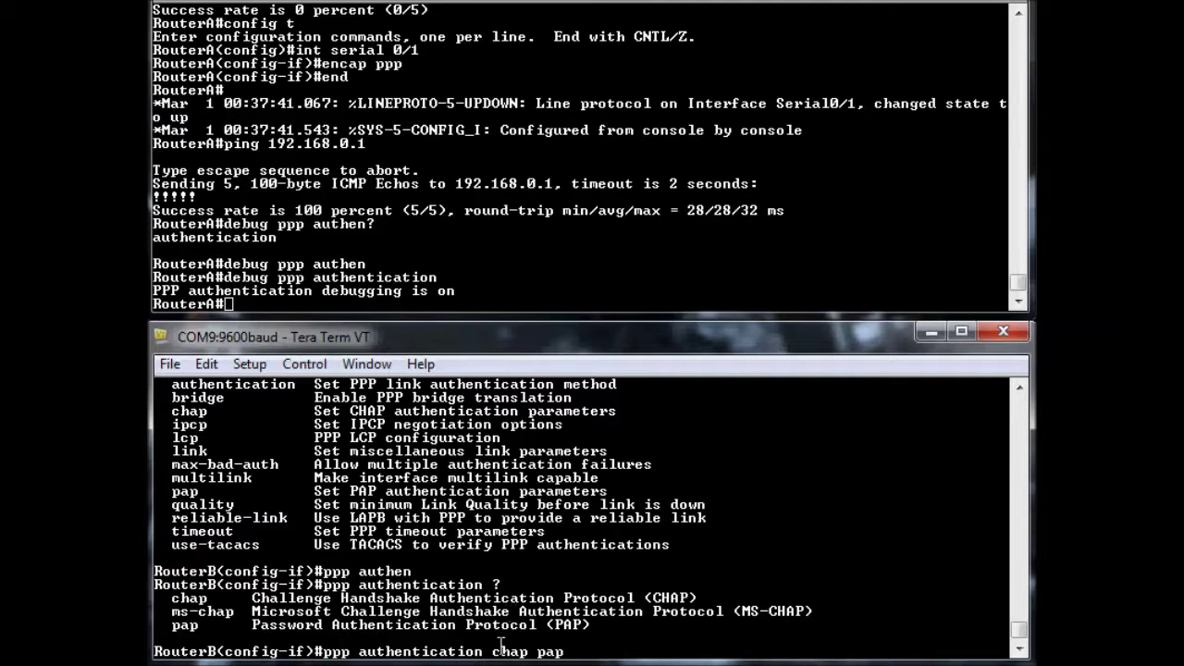
left_click_drag(493, 650, 564, 652)
left_click(606, 650)
key("Return")
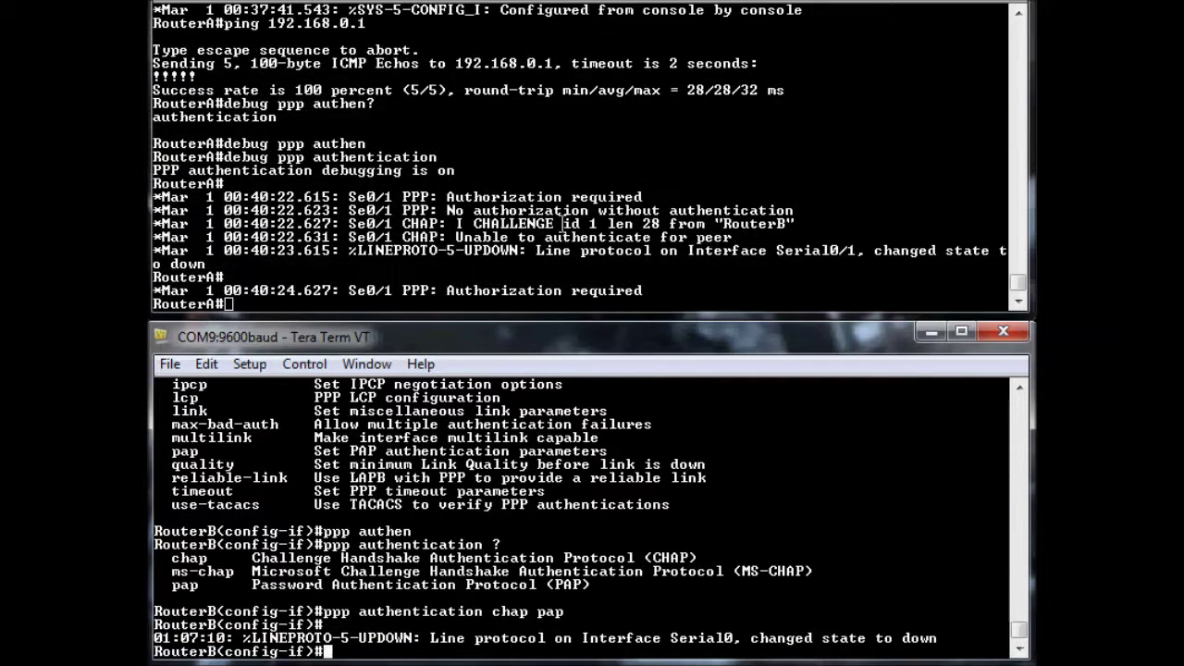
Stop all debugging on RouterA with 'u all' and bring up a fresh prompt
left_click(341, 242)
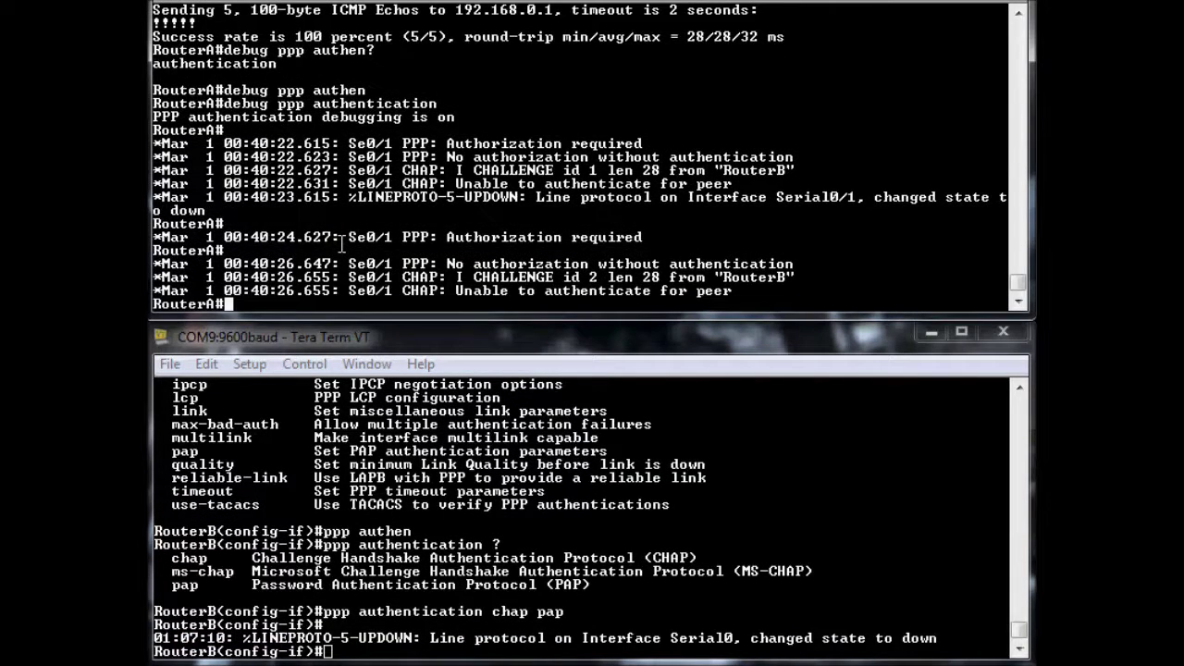
type("u all")
key("Return")
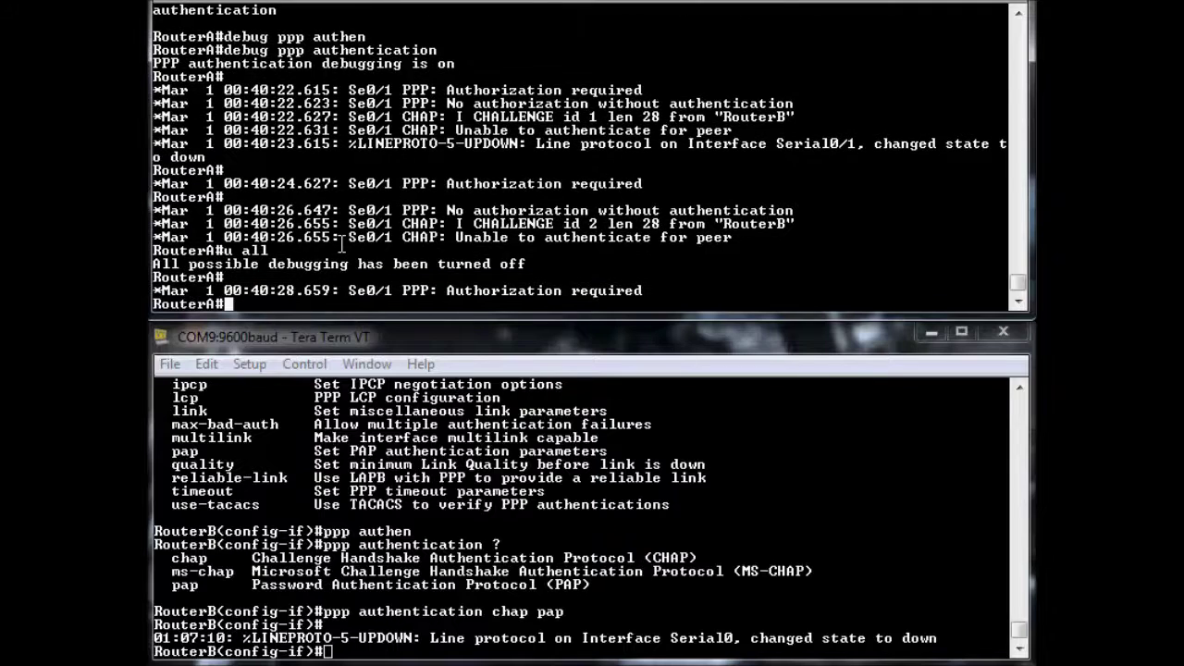
scroll(636, 113, "up", 1)
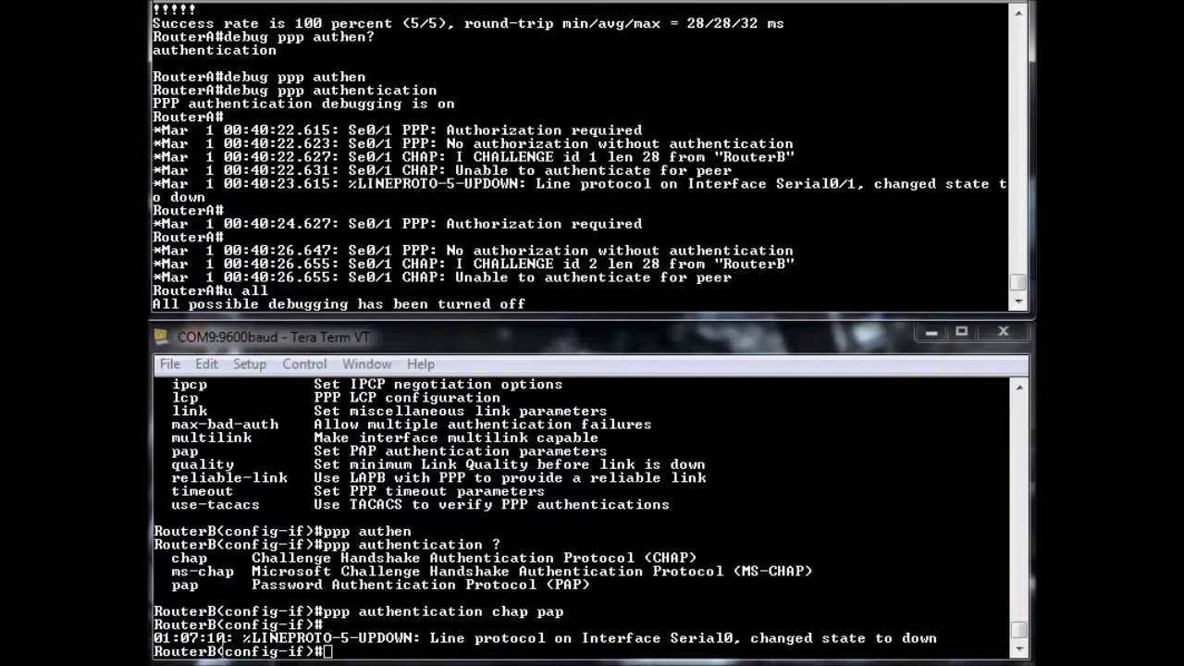
left_click_drag(216, 652, 154, 652)
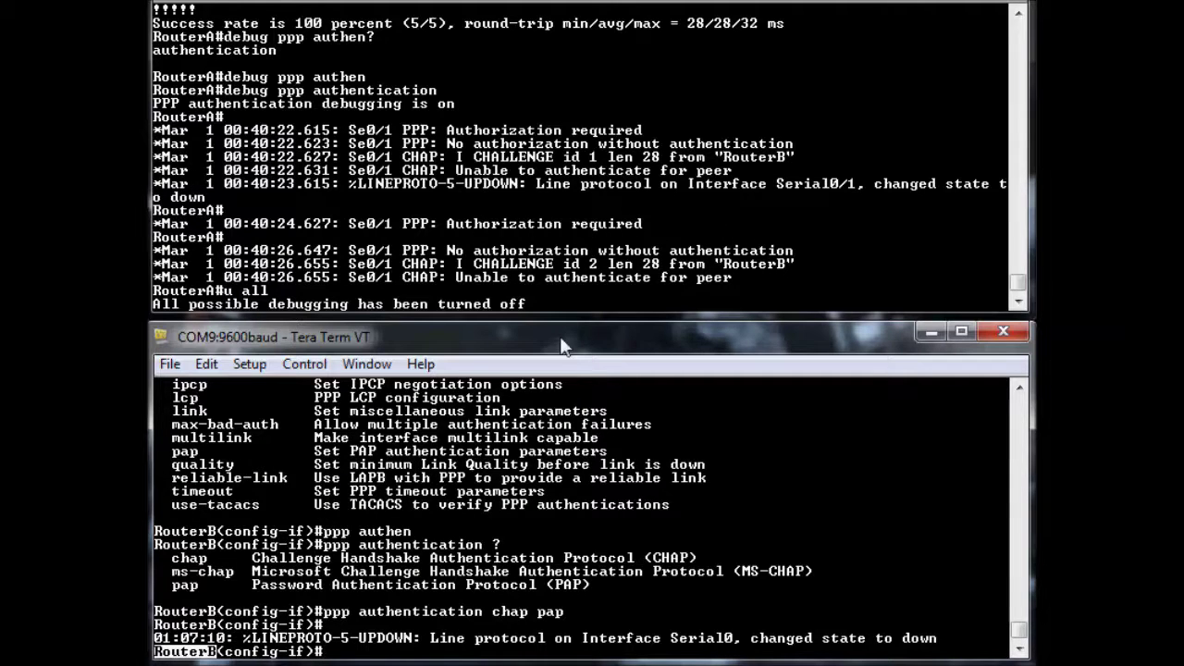
left_click(599, 242)
key("Return")
key("Return")
key("Return")
key("Return")
key("Return")
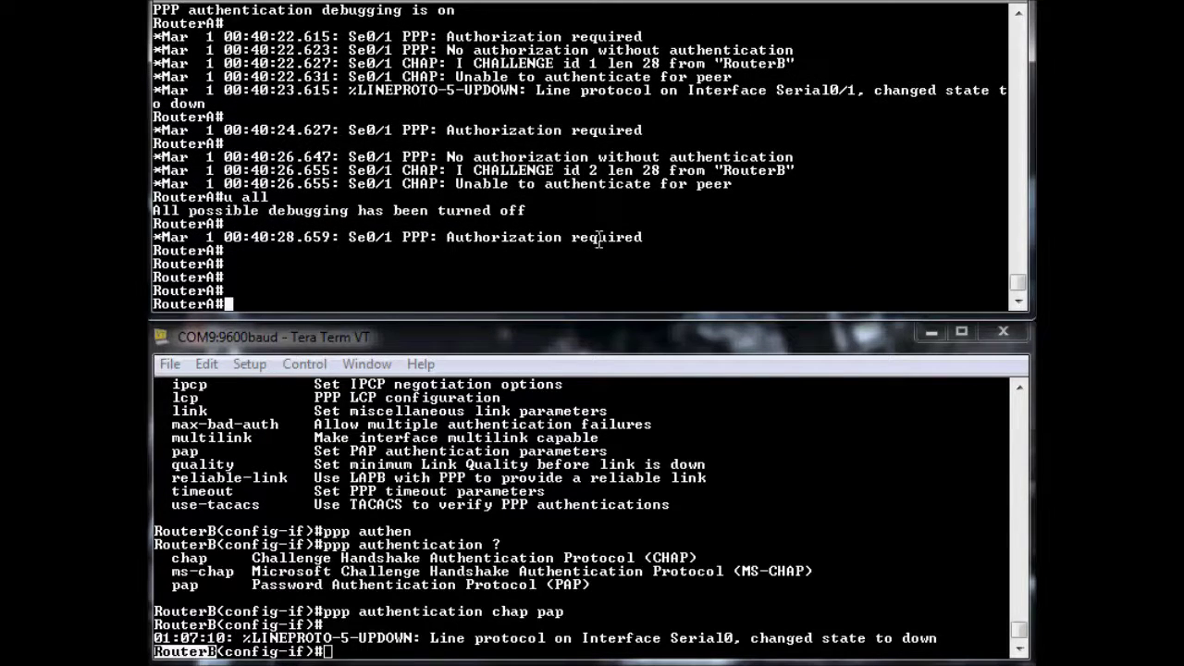
On RouterA, create local username RouterB with the shared password
type("config t")
key("Return")
type("useran")
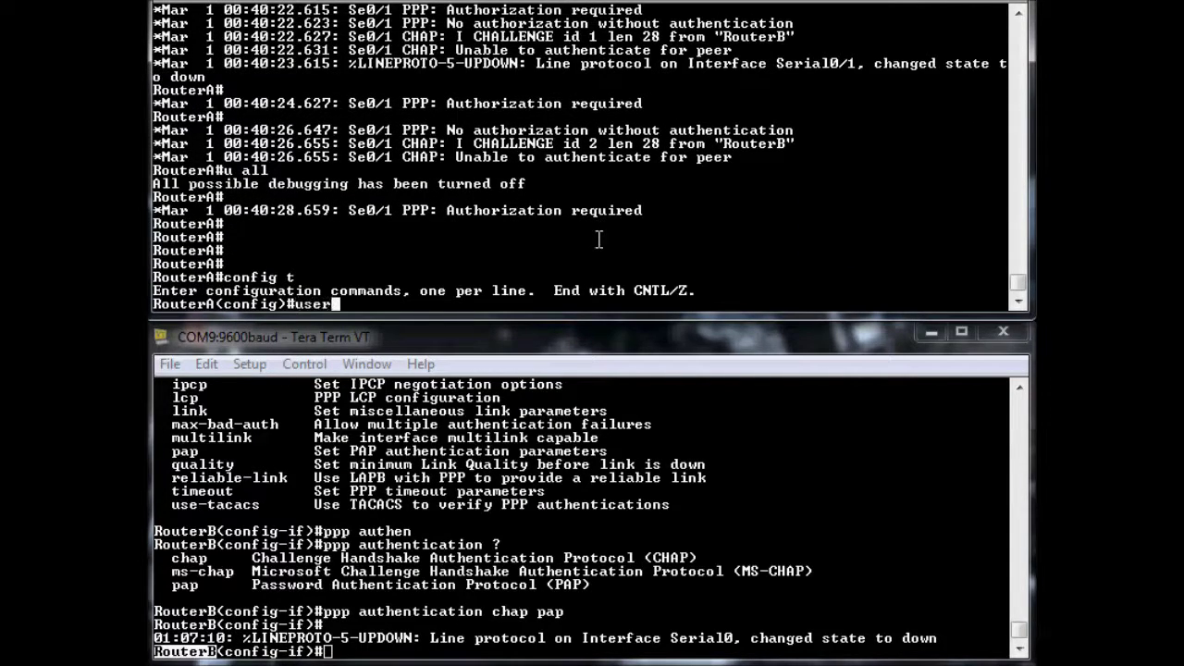
key("BackSpace")
key("BackSpace")
type("name Route")
key("BackSpace")
key("BackSpace")
key("BackSpace")
type("uterB")
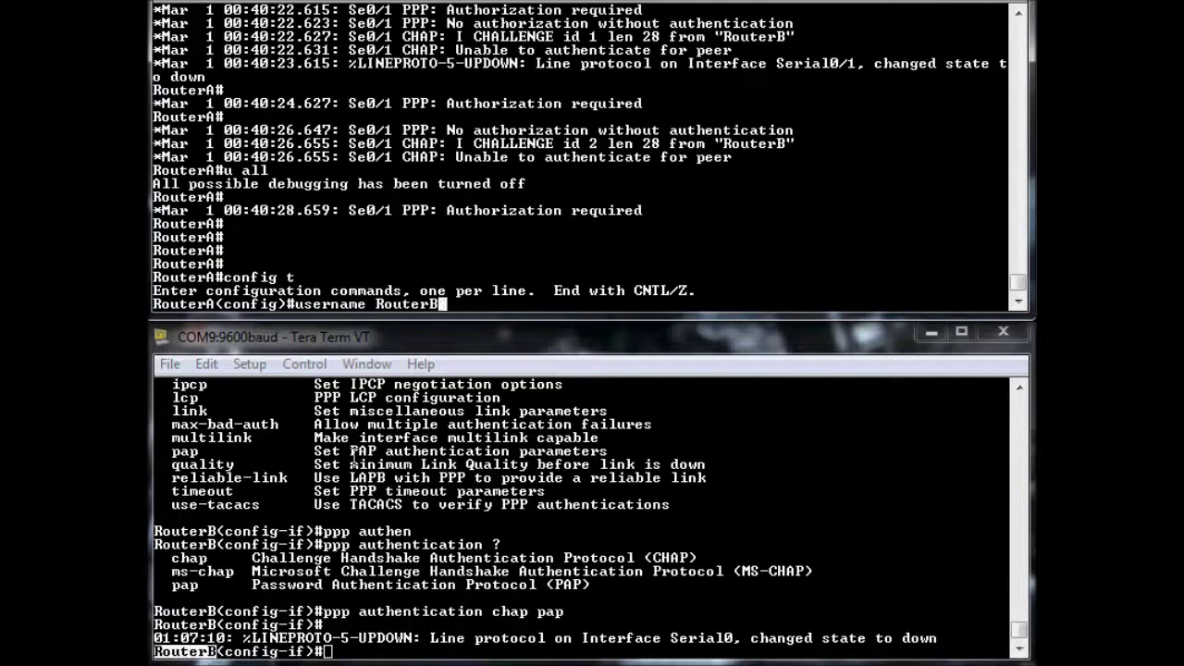
type(" password cisco")
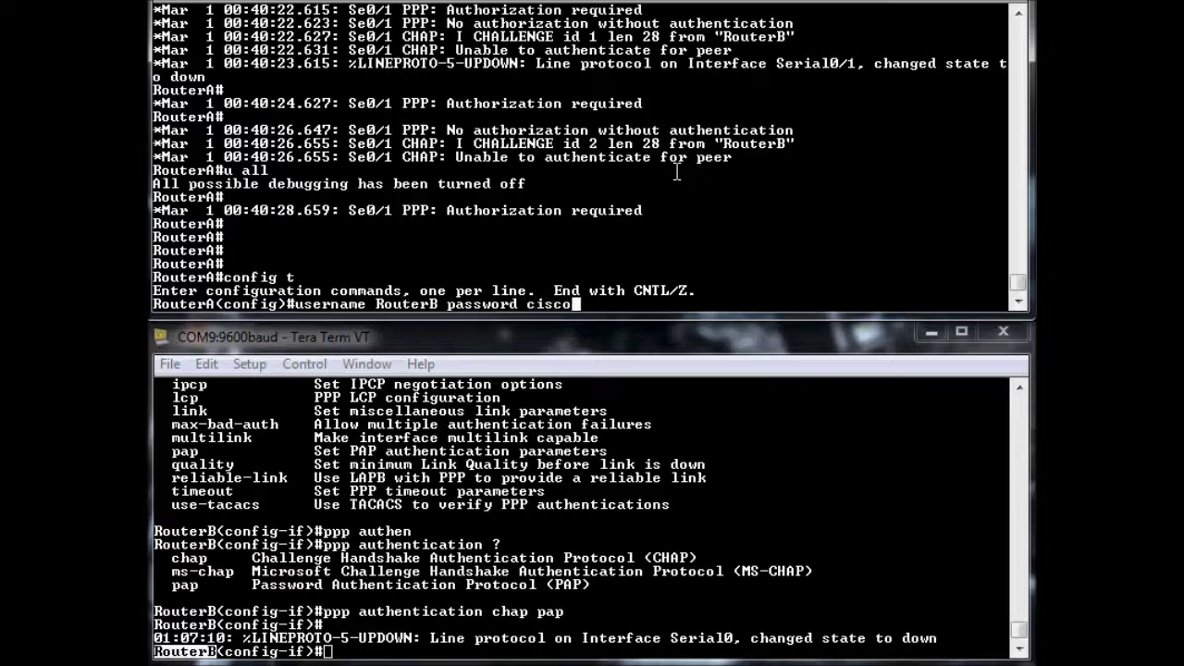
key("Return")
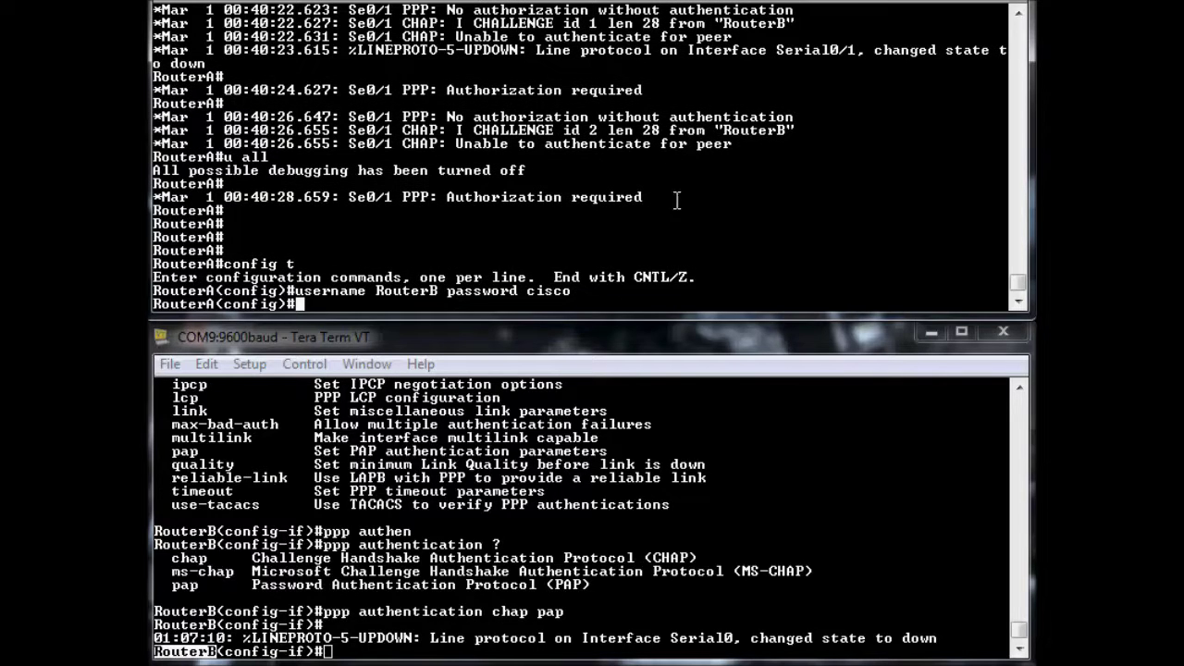
On RouterB, create local username RouterA with the same shared password
left_click(460, 565)
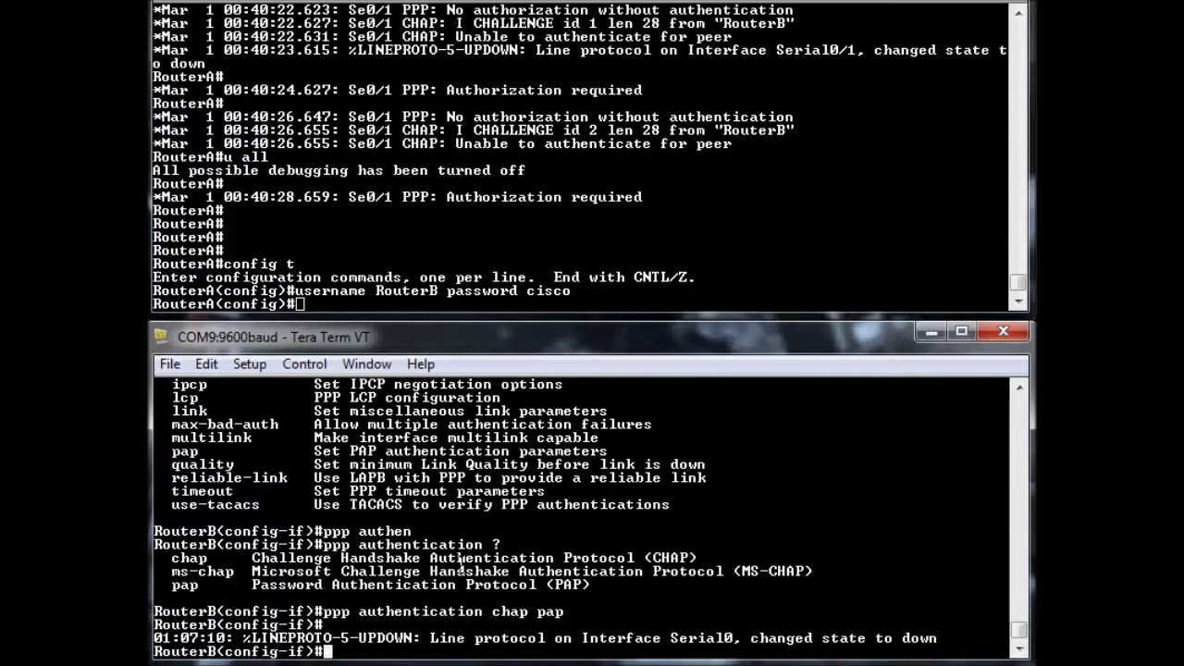
type("username ")
type("RouterB")
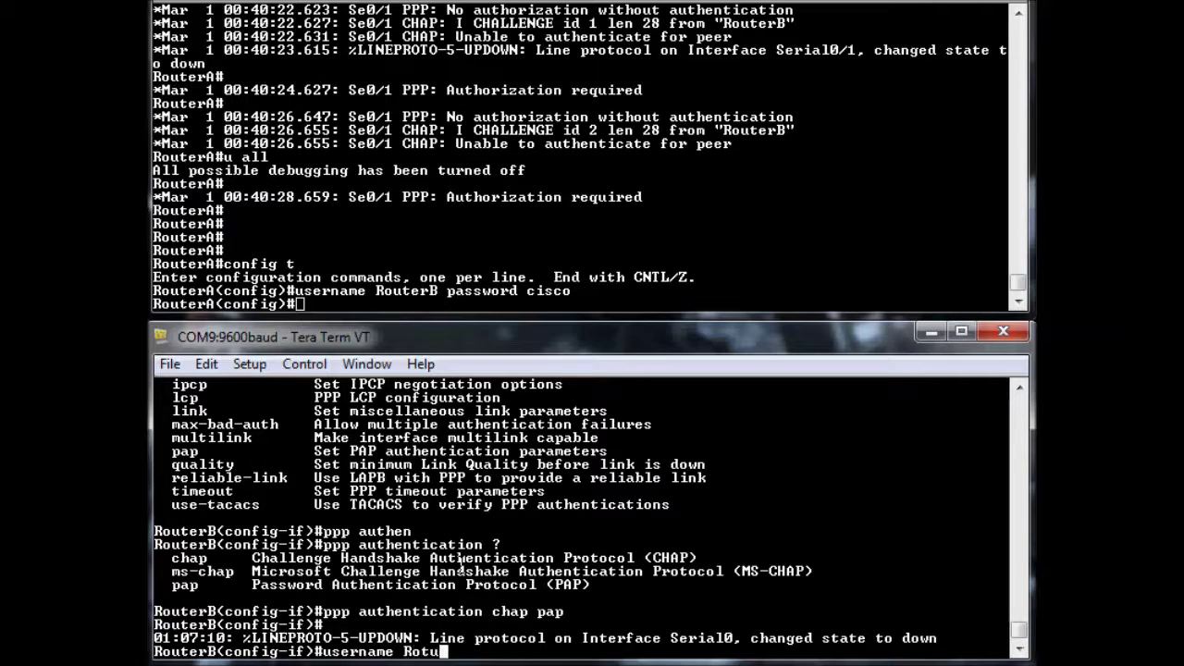
key("BackSpace")
key("BackSpace")
key("BackSpace")
type("erA password")
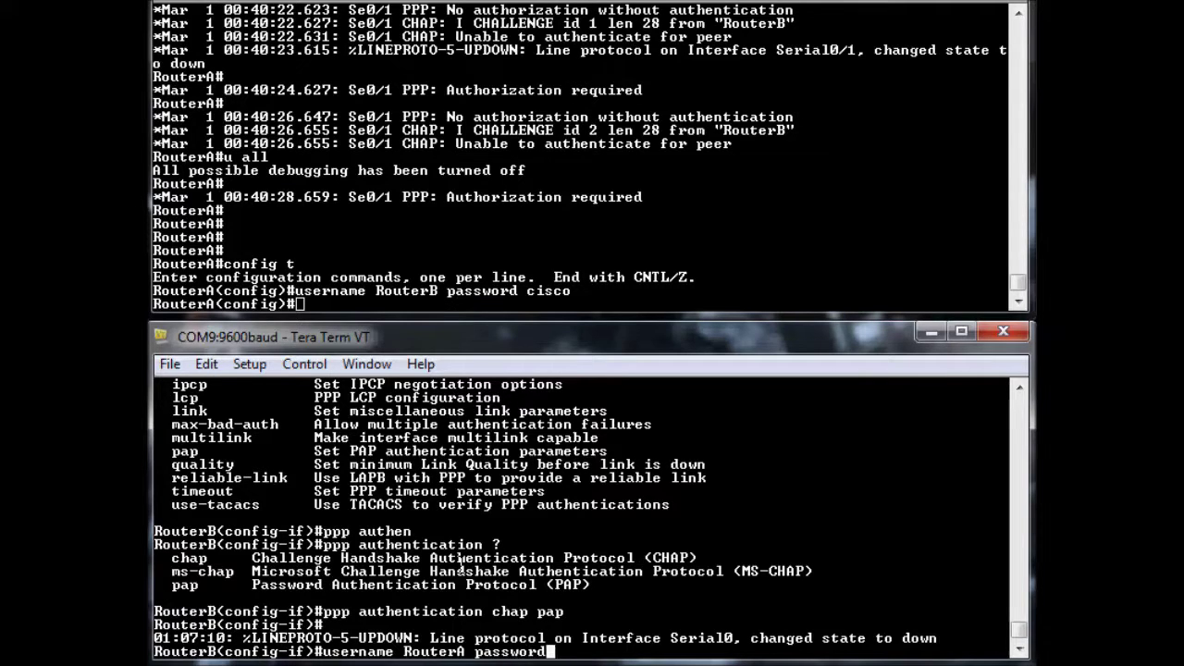
type(" cisco")
key("Return")
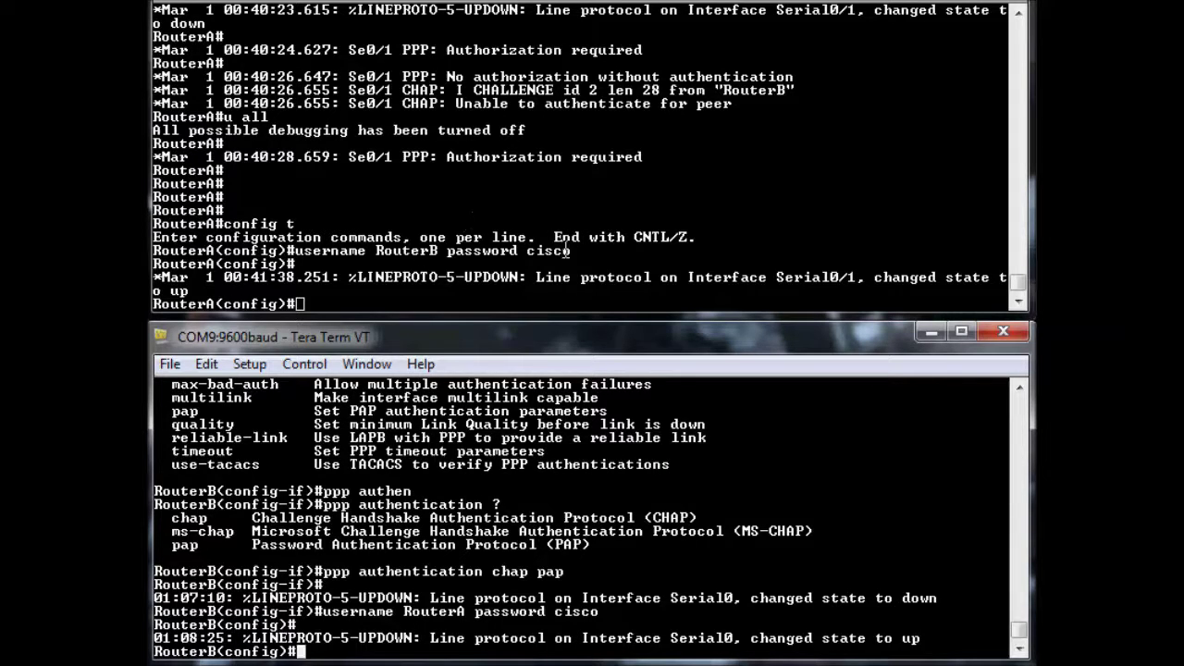
Turn PPP authentication debugging back on for RouterA with 'do debug ppp auth'
left_click(440, 276)
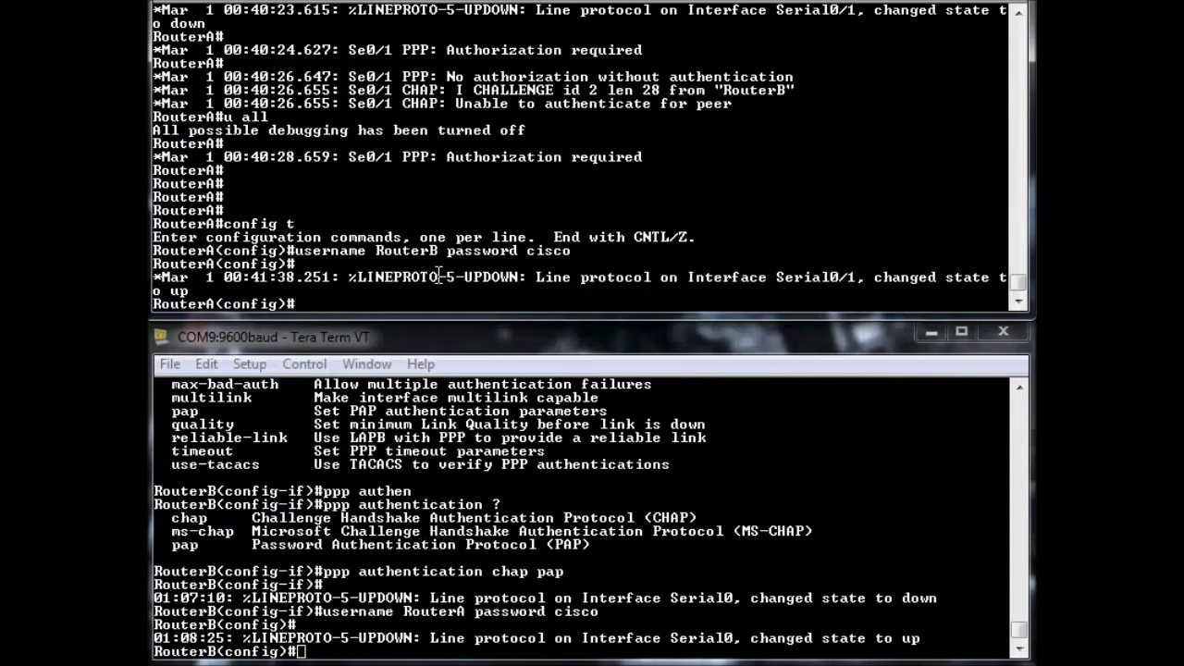
type("debug")
key("BackSpace")
key("BackSpace")
key("BackSpace")
key("BackSpace")
key("BackSpace")
type("o debug ppp auth")
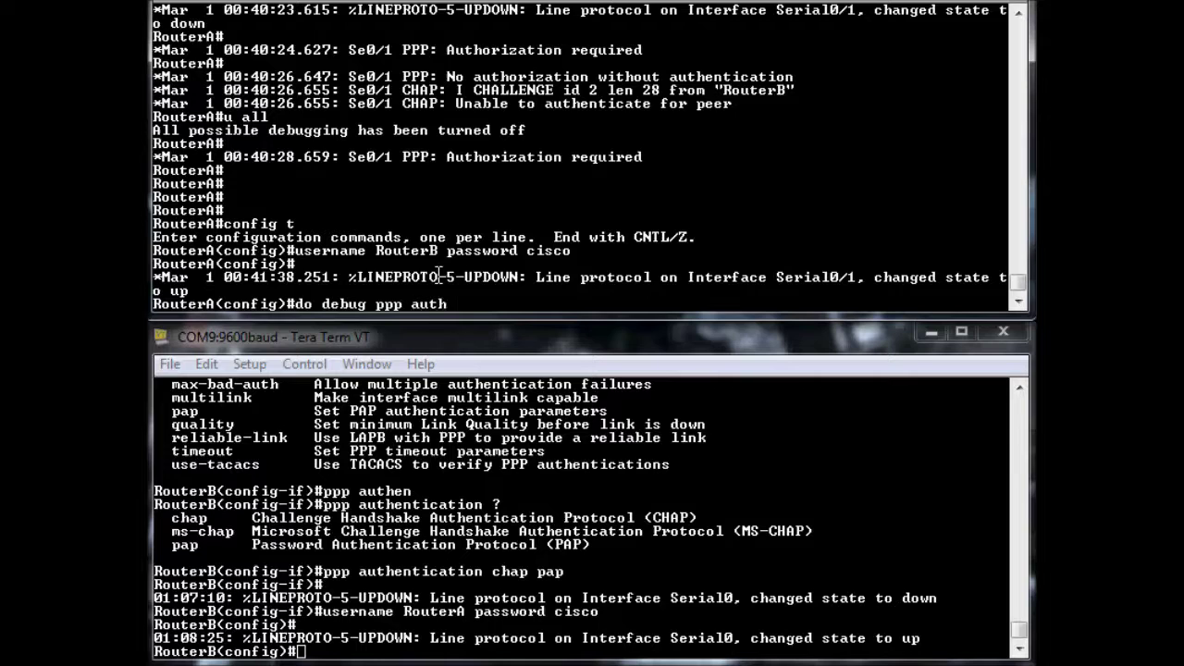
key("Return")
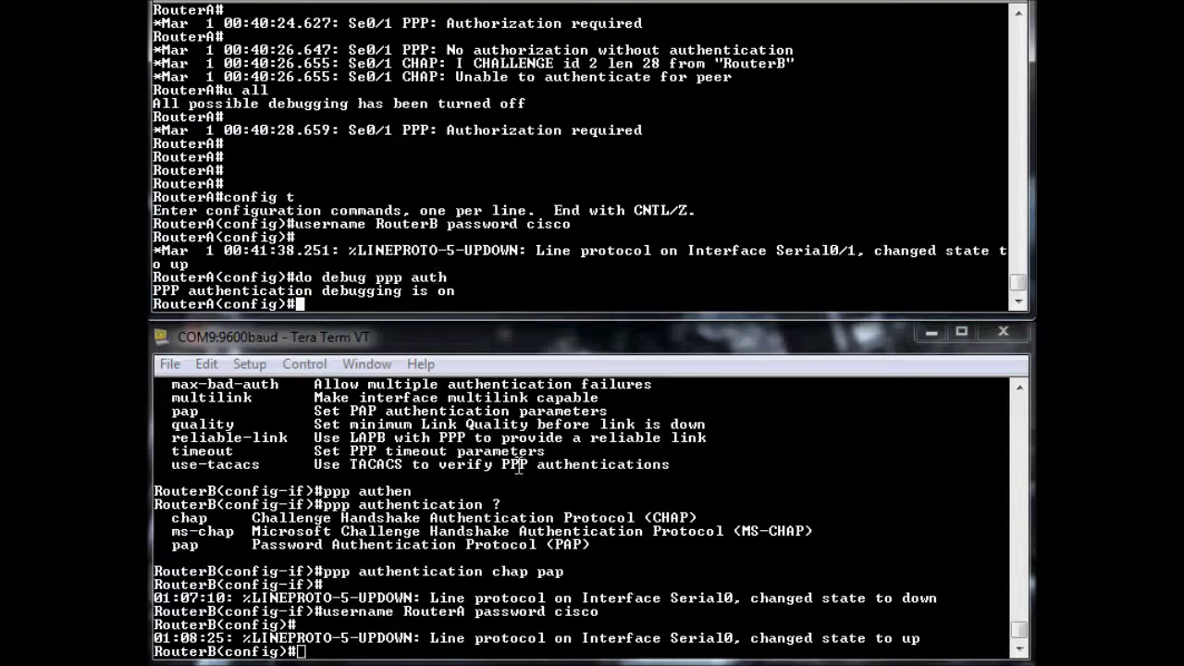
Apply ppp authentication chap pap on RouterA's serial 0/1, matching RouterB's configuration
left_click(488, 606)
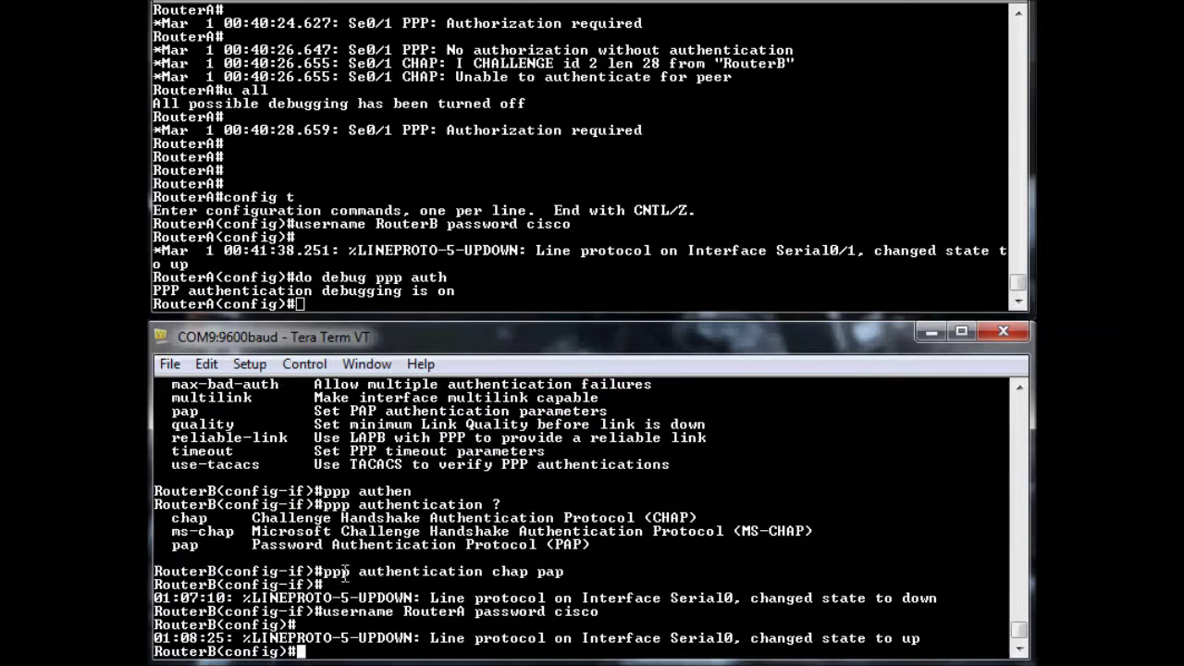
left_click_drag(322, 571, 575, 575)
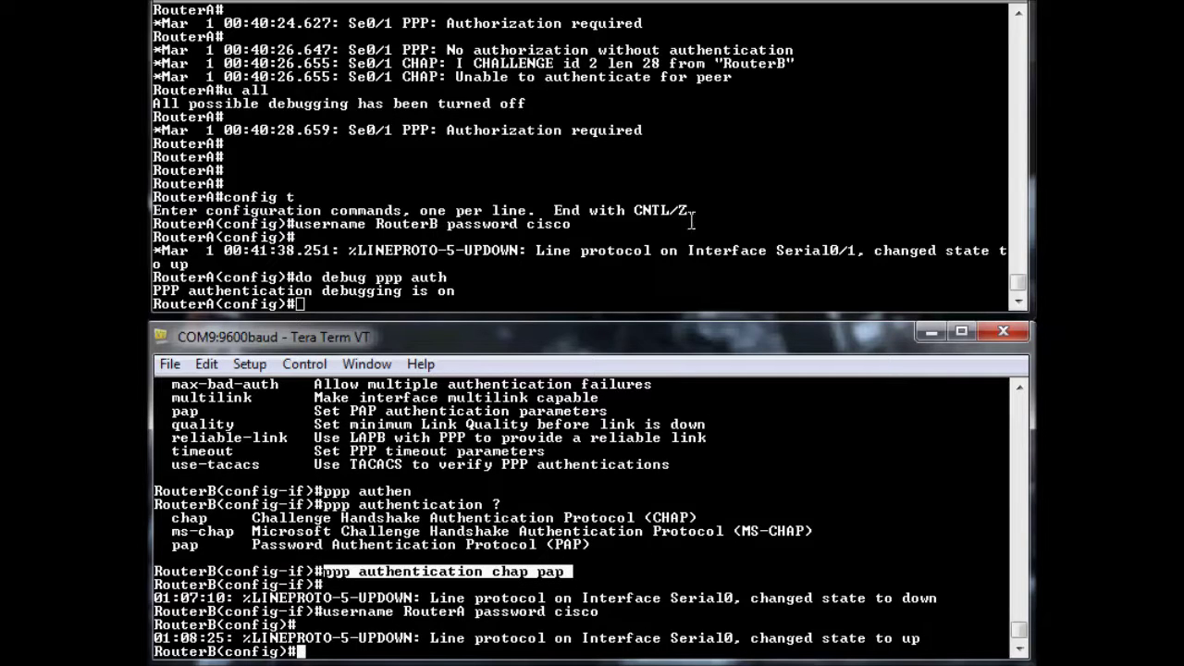
left_click(581, 241)
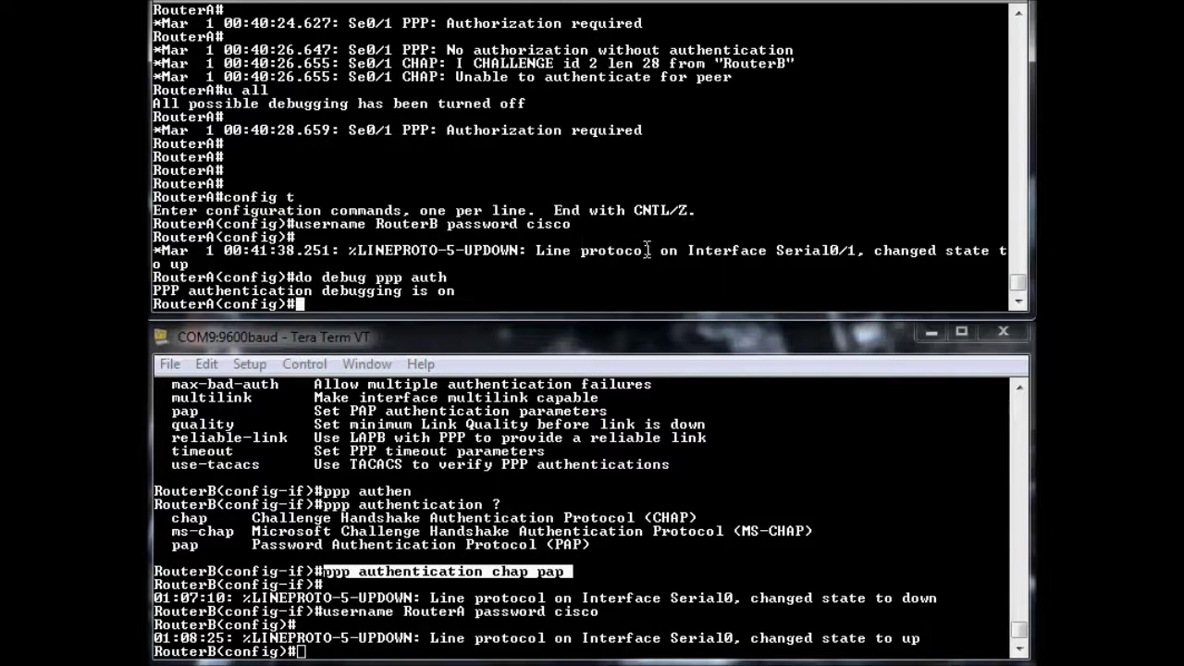
type("int serial 0/1")
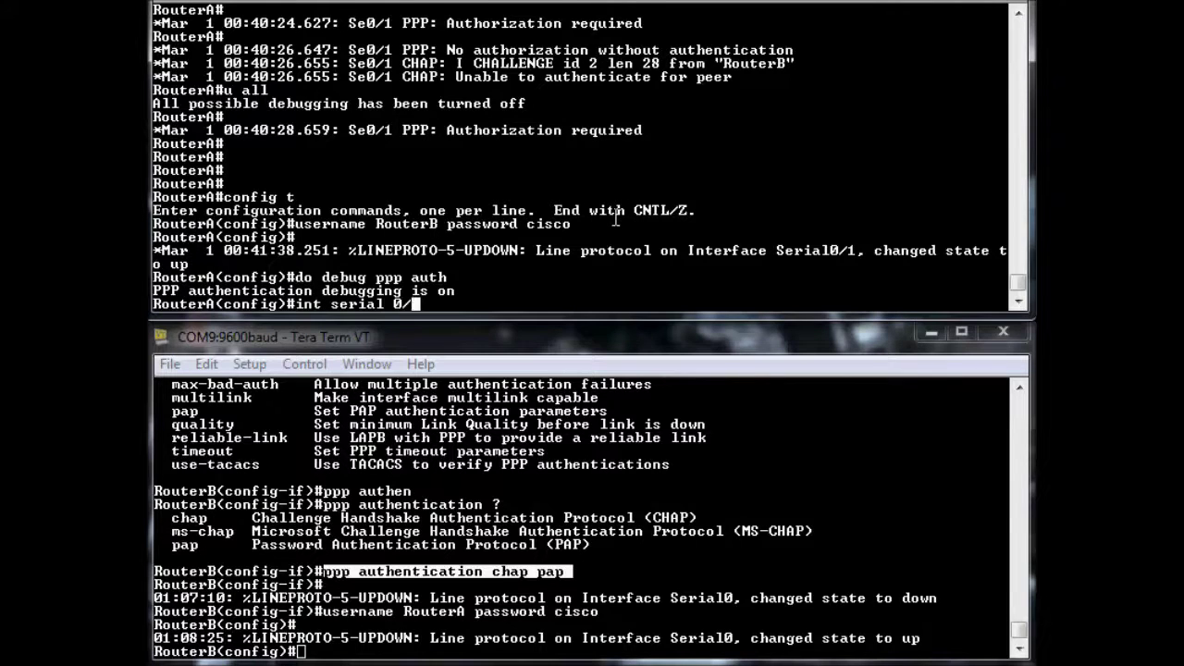
key("Return")
type("ppp a")
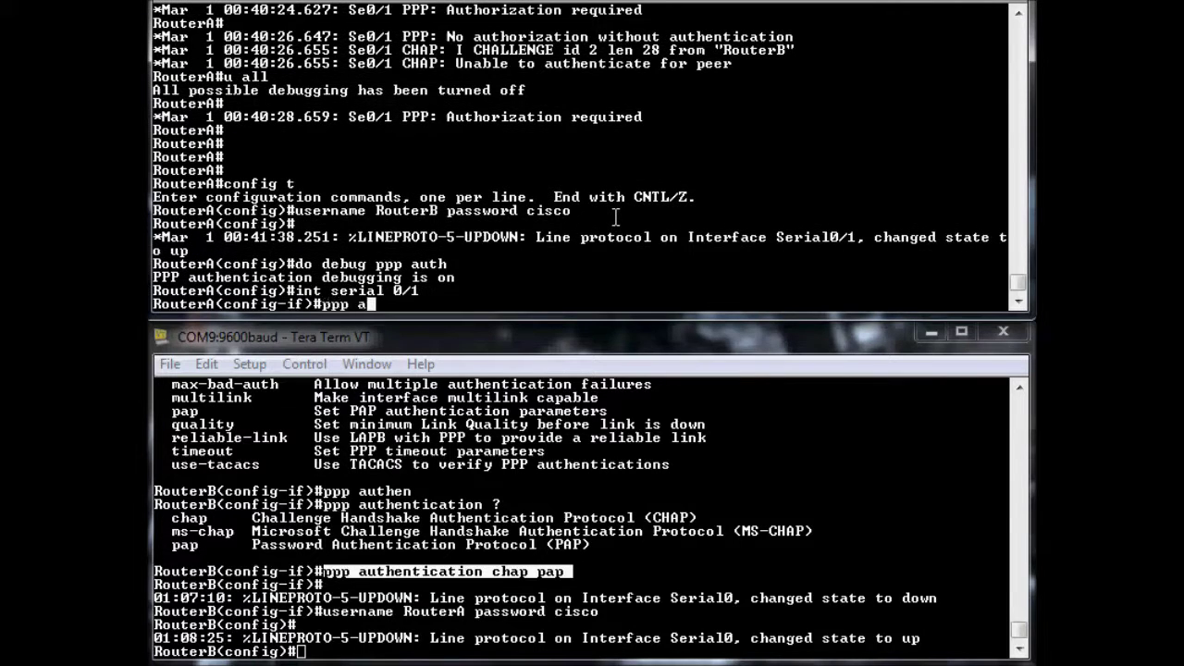
type("uthentication ")
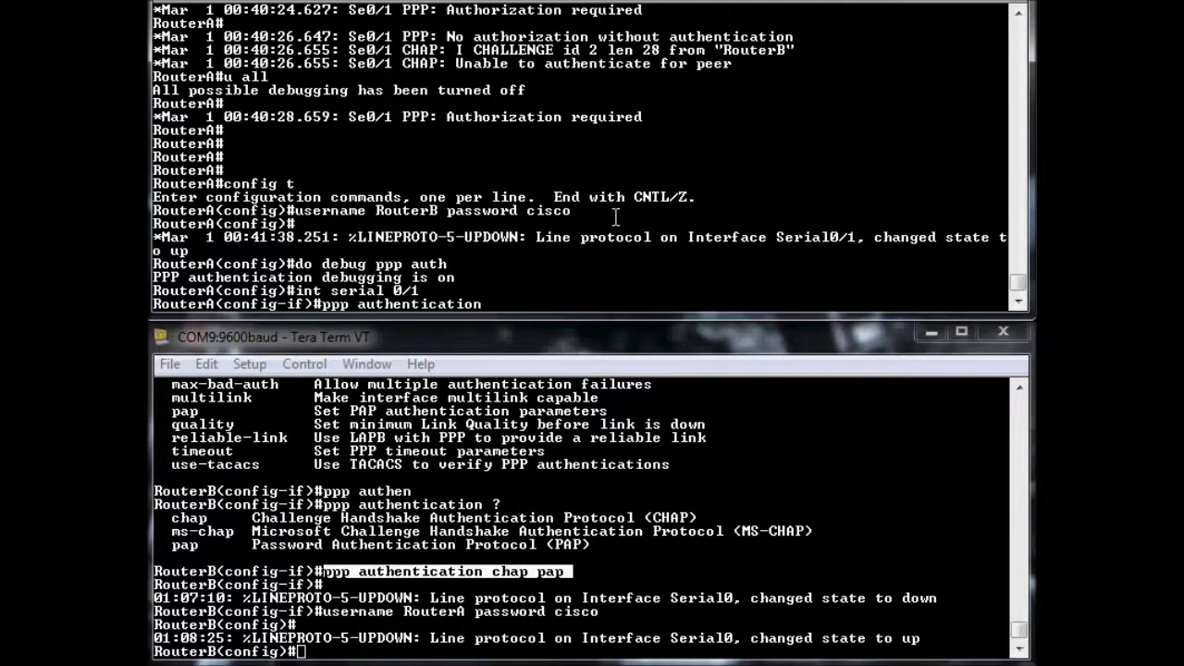
type("chap pap")
key("Return")
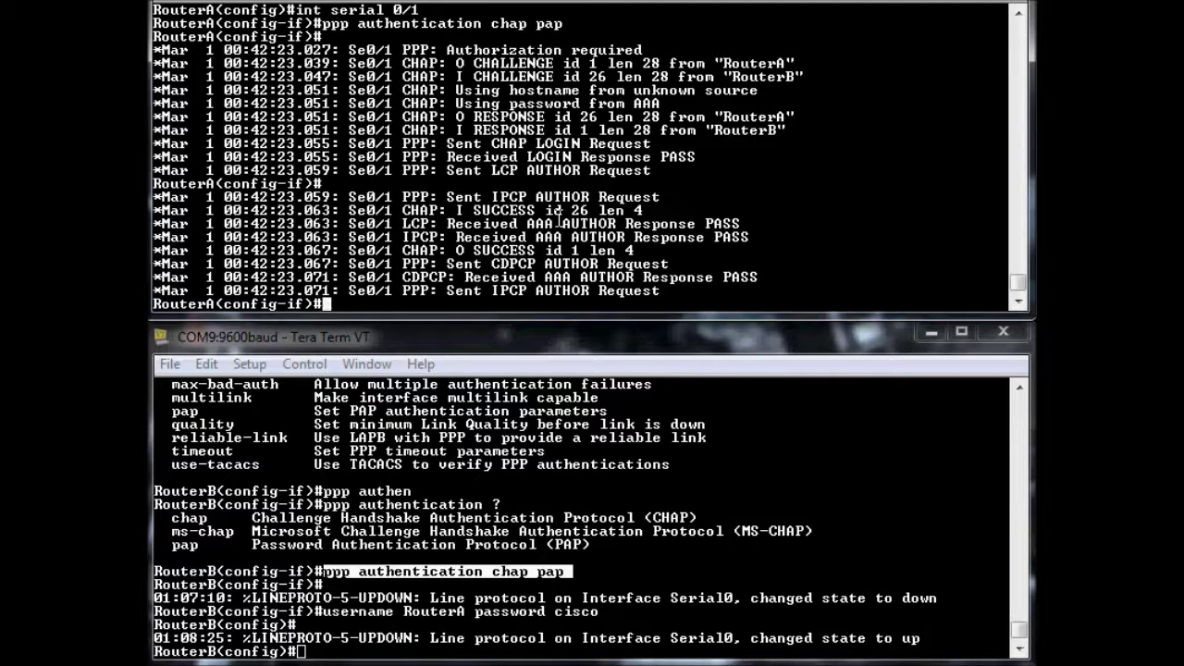
Ping 192.168.0.1 from RouterA with 'do ping' and get 5/5 successful replies
type("do ping 192.1")
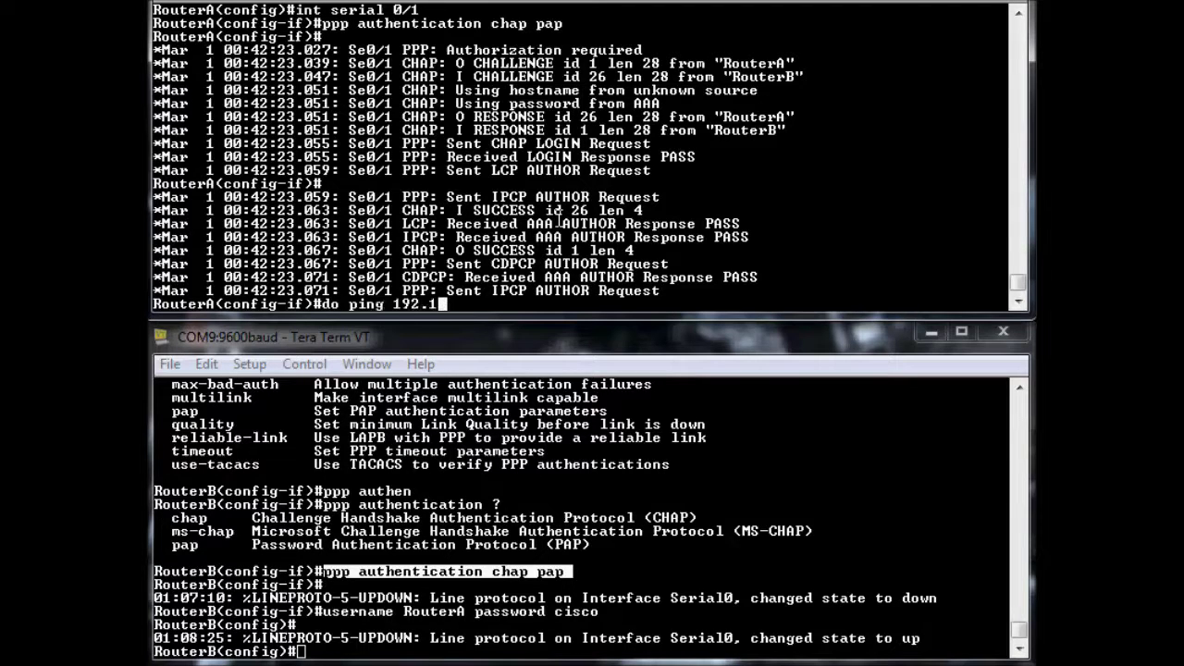
type("68.0.1")
key("Return")
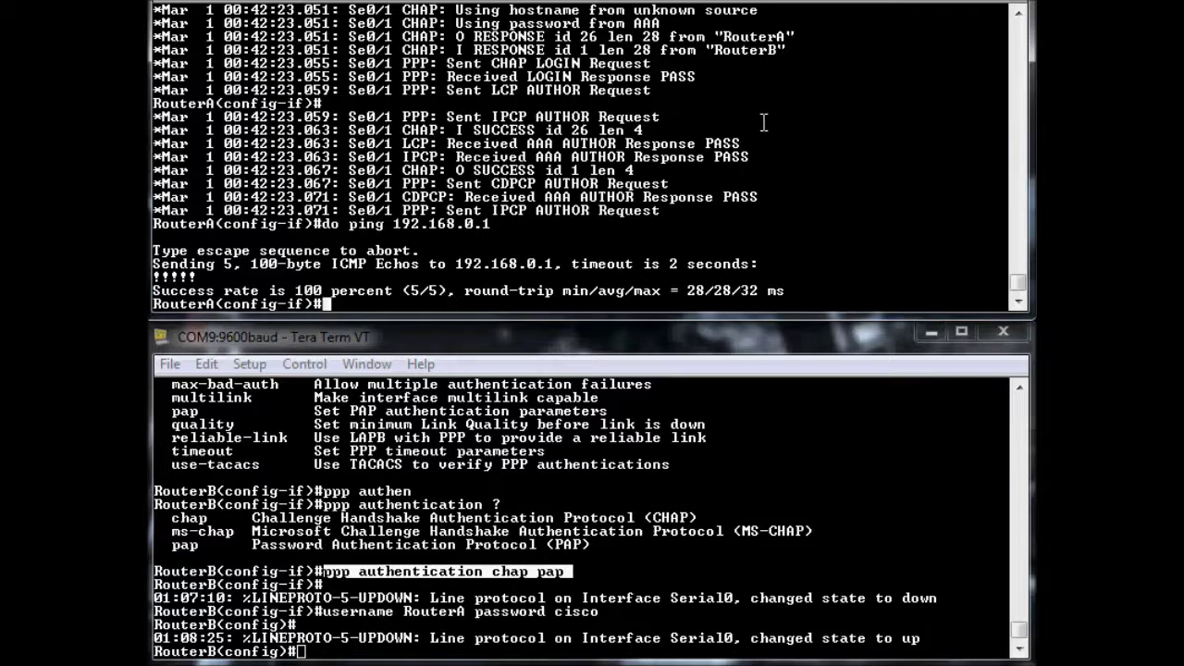
On RouterB, enter interface configuration for serial 0
left_click(397, 640)
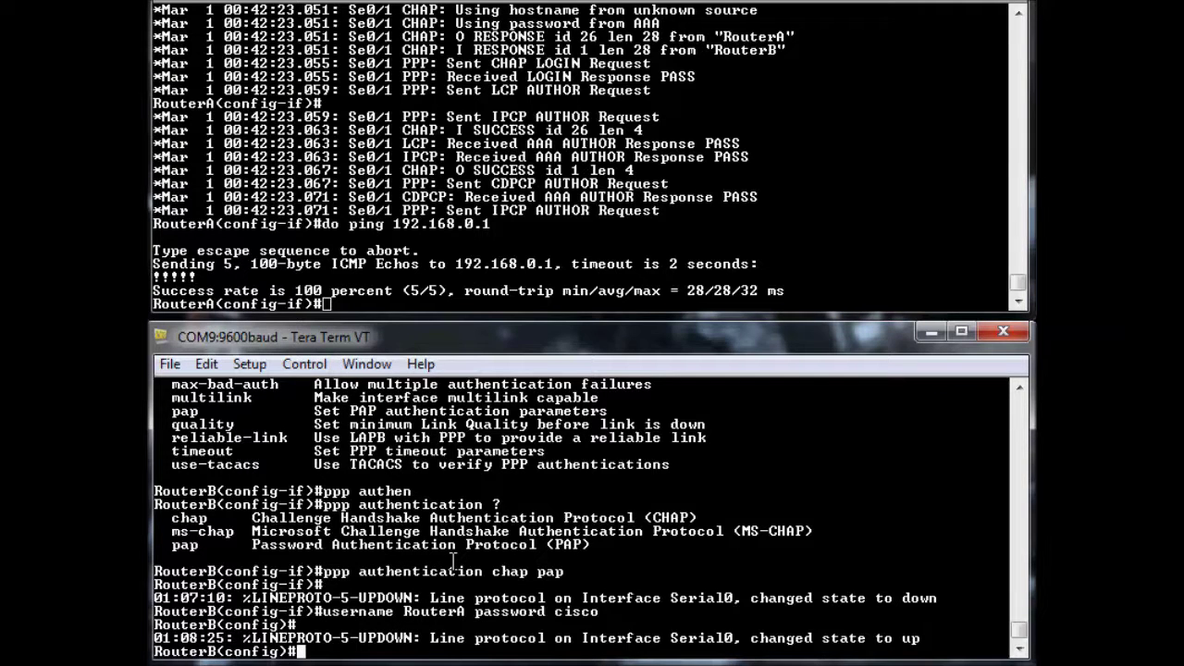
type("ppp ?")
key("BackSpace")
key("BackSpace")
key("BackSpace")
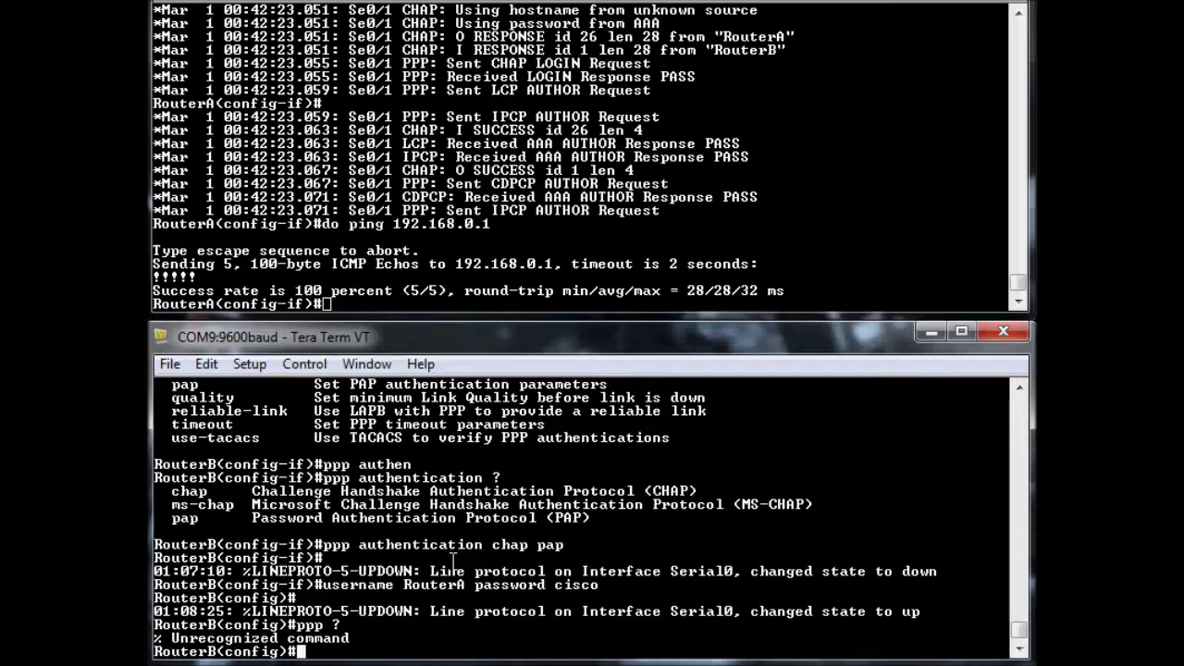
type("int serial ")
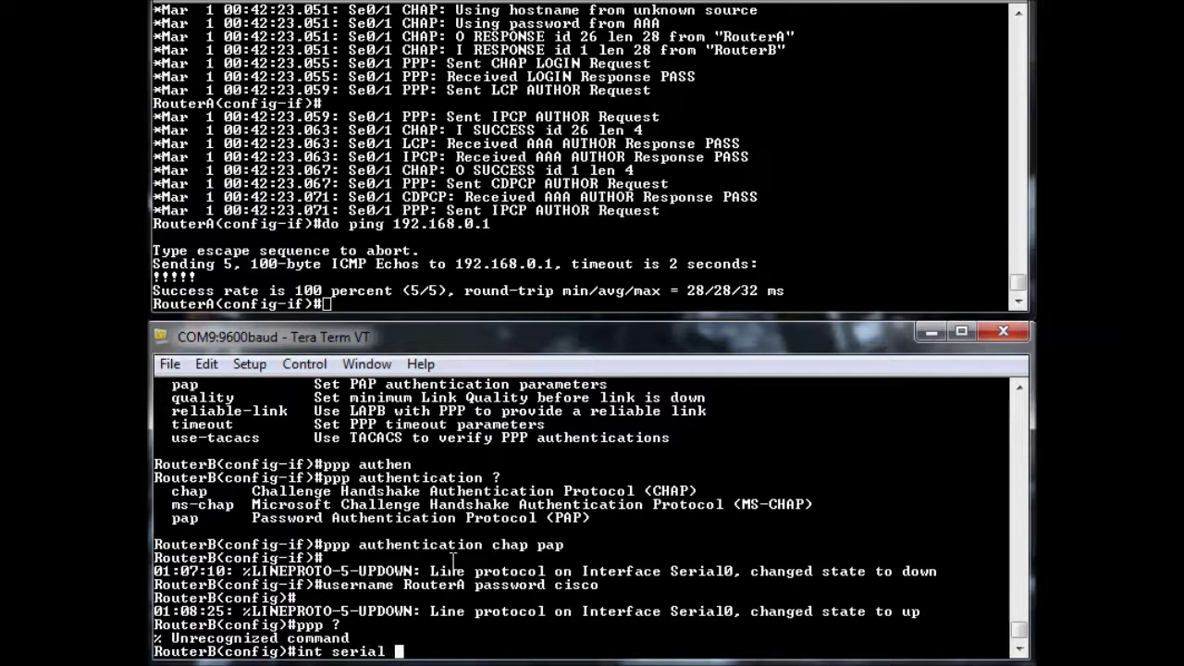
type("0")
key("Return")
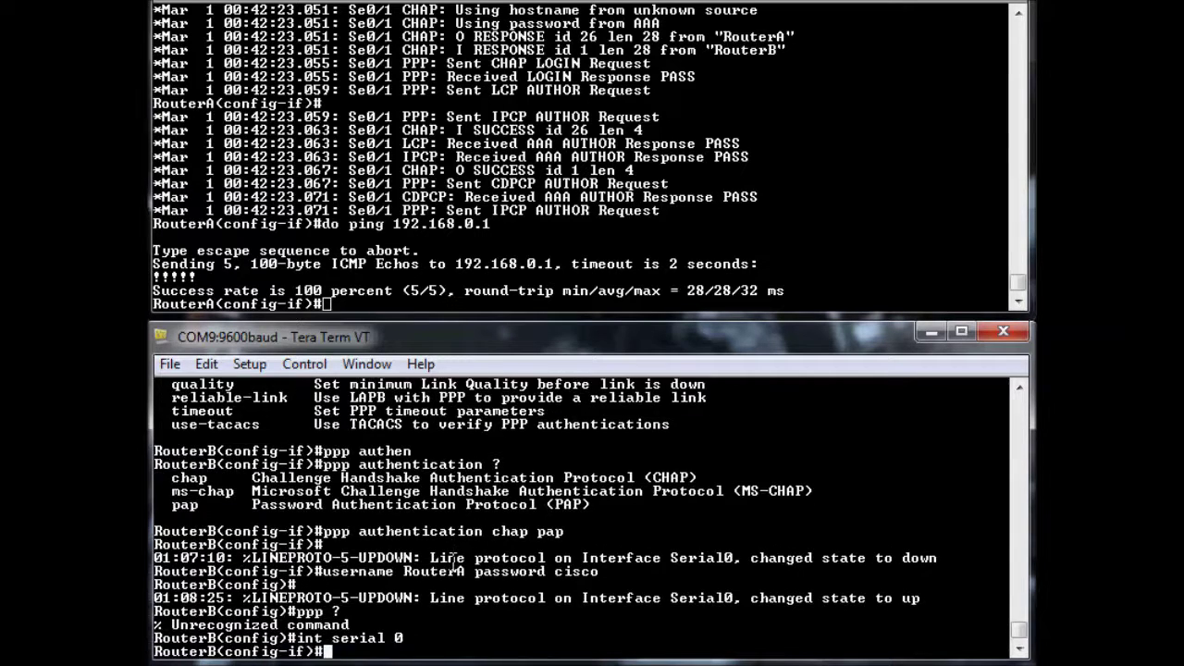
Run 'ppp chap ?' and highlight the hostname and password options in the help list
type("ppp ?")
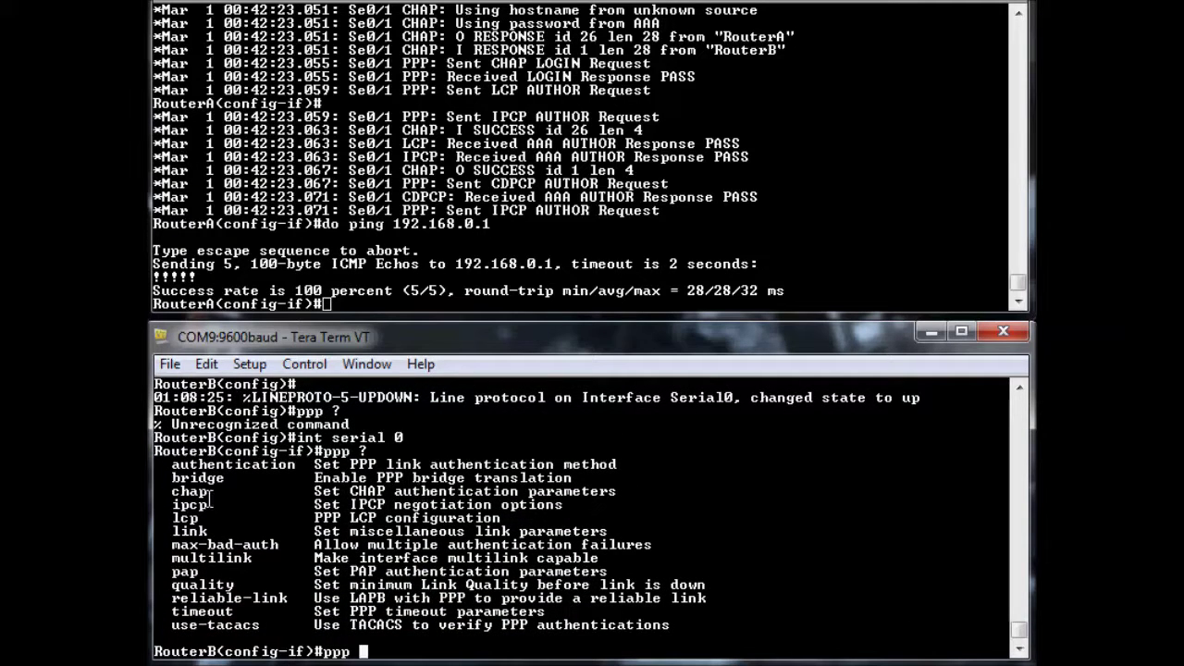
type("chap")
key("BackSpace")
key("BackSpace")
type("ap ?")
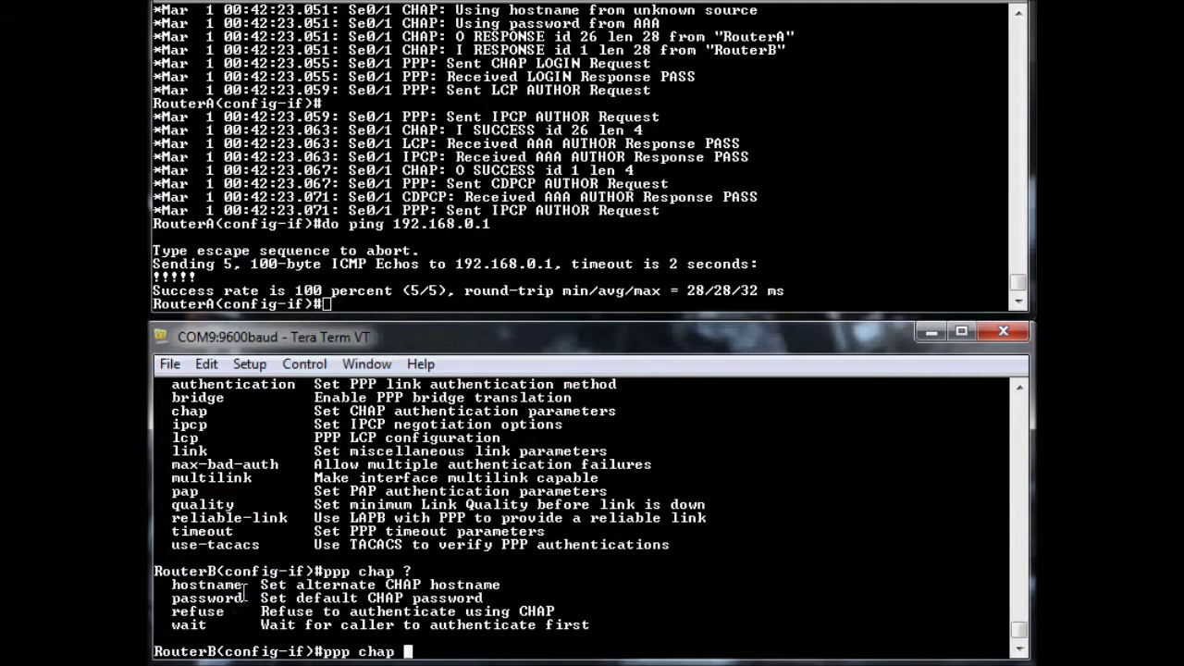
left_click_drag(244, 585, 170, 585)
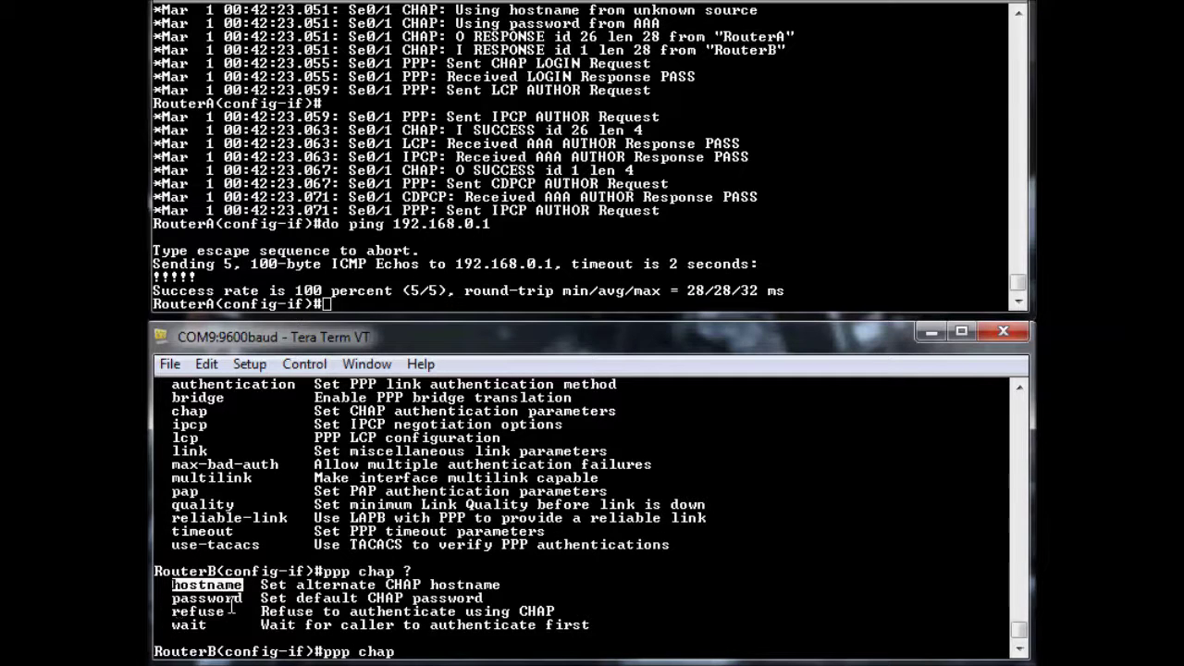
left_click_drag(244, 597, 167, 597)
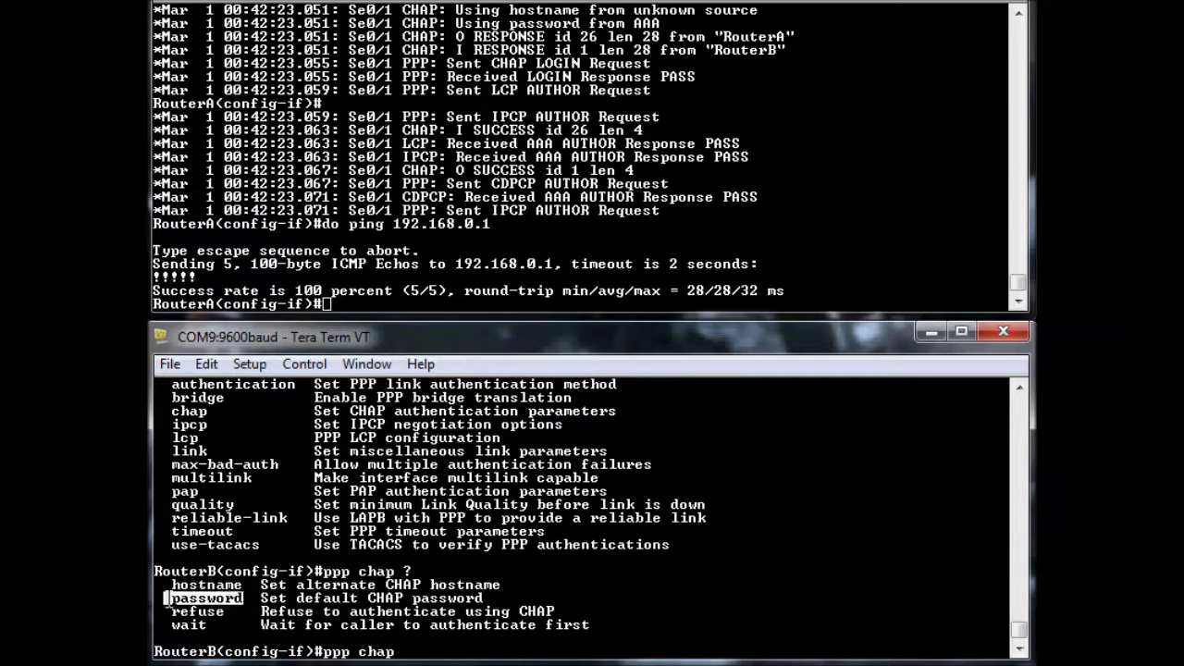
left_click(220, 651)
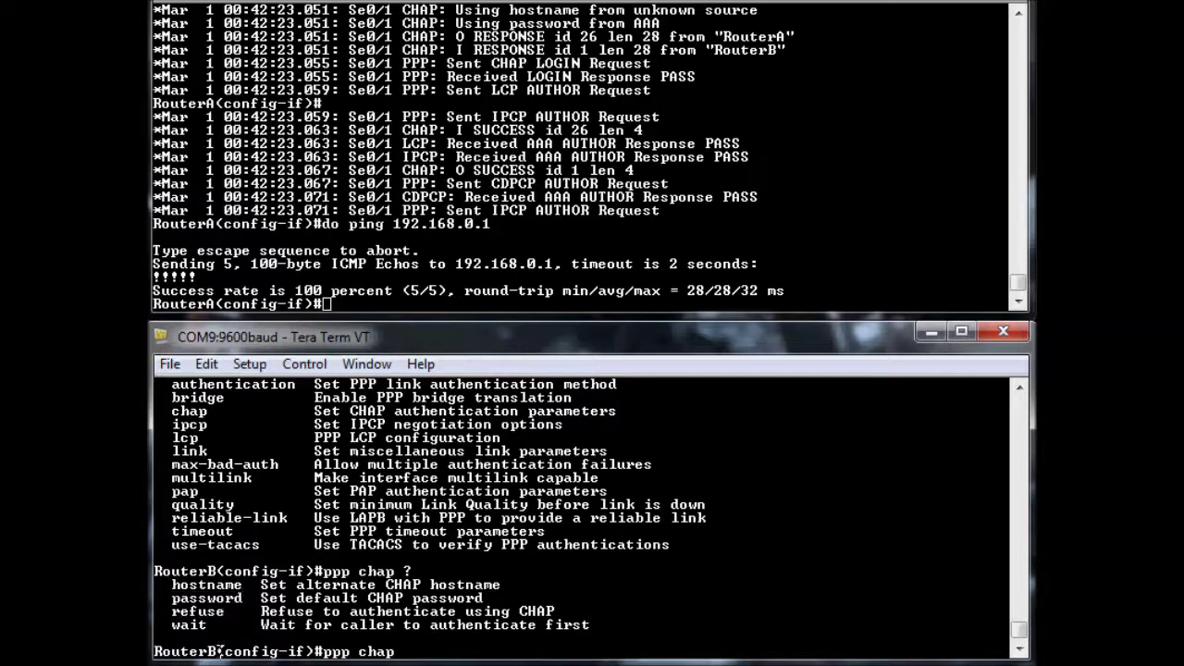
left_click_drag(220, 650, 153, 651)
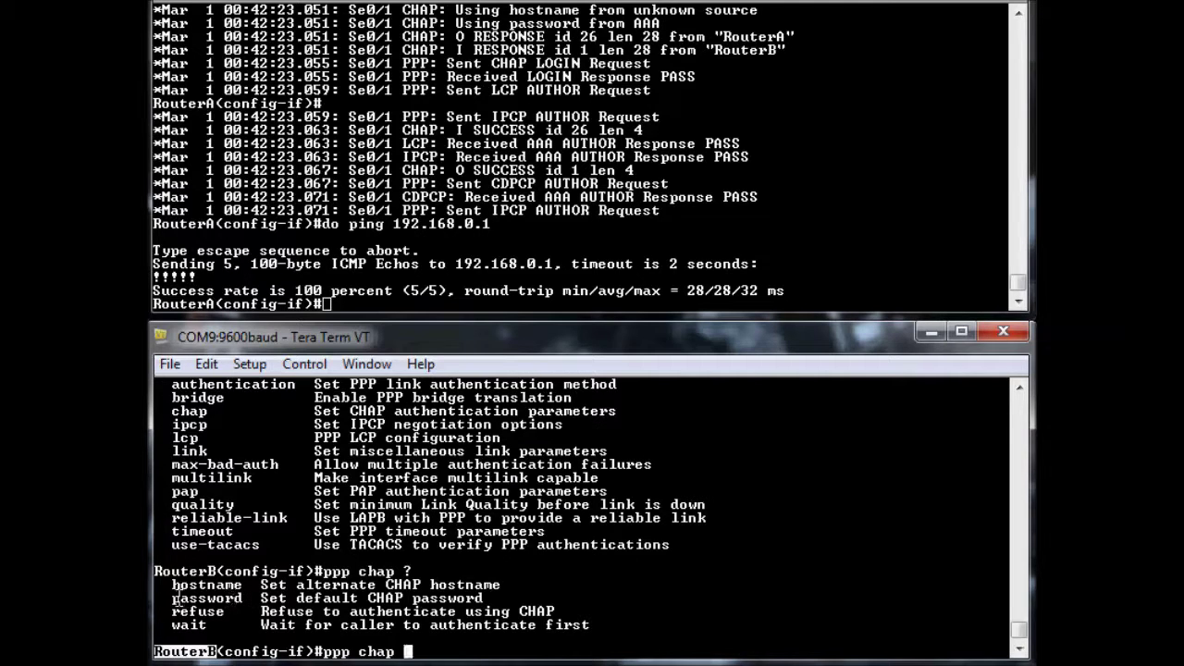
key("BackSpace")
key("BackSpace")
key("BackSpace")
key("BackSpace")
key("BackSpace")
key("BackSpace")
key("BackSpace")
key("BackSpace")
key("BackSpace")
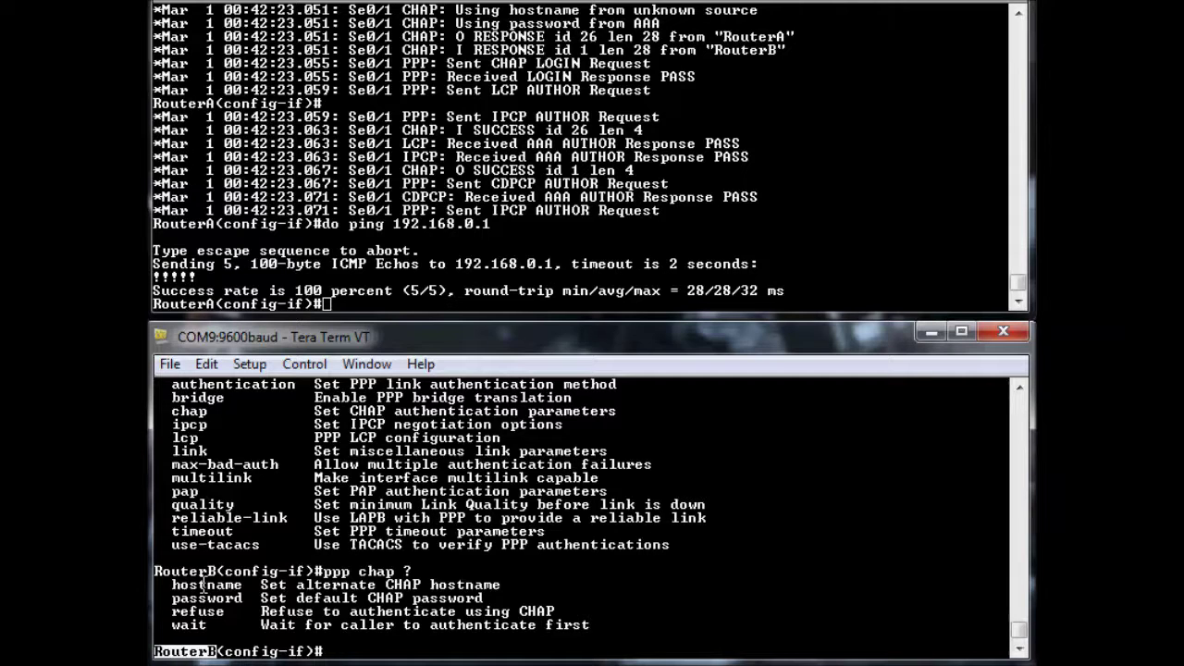
Show RouterA's serial 0/1 status, highlighting PPP encapsulation and LCP Open
left_click(423, 148)
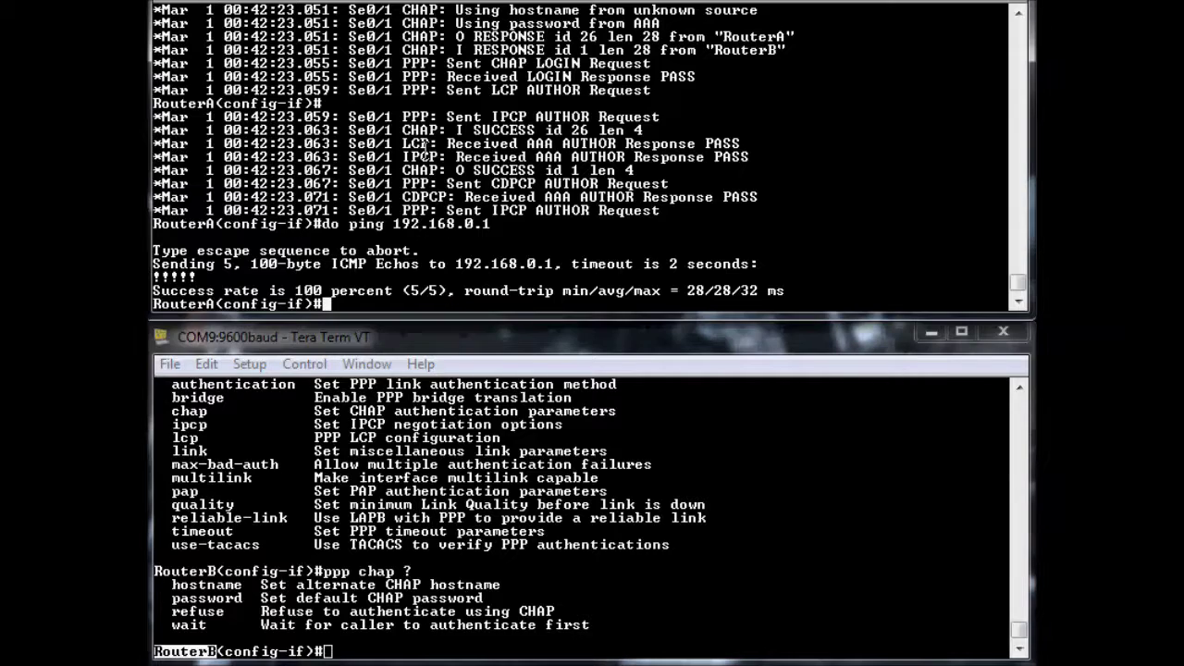
type("do sh in")
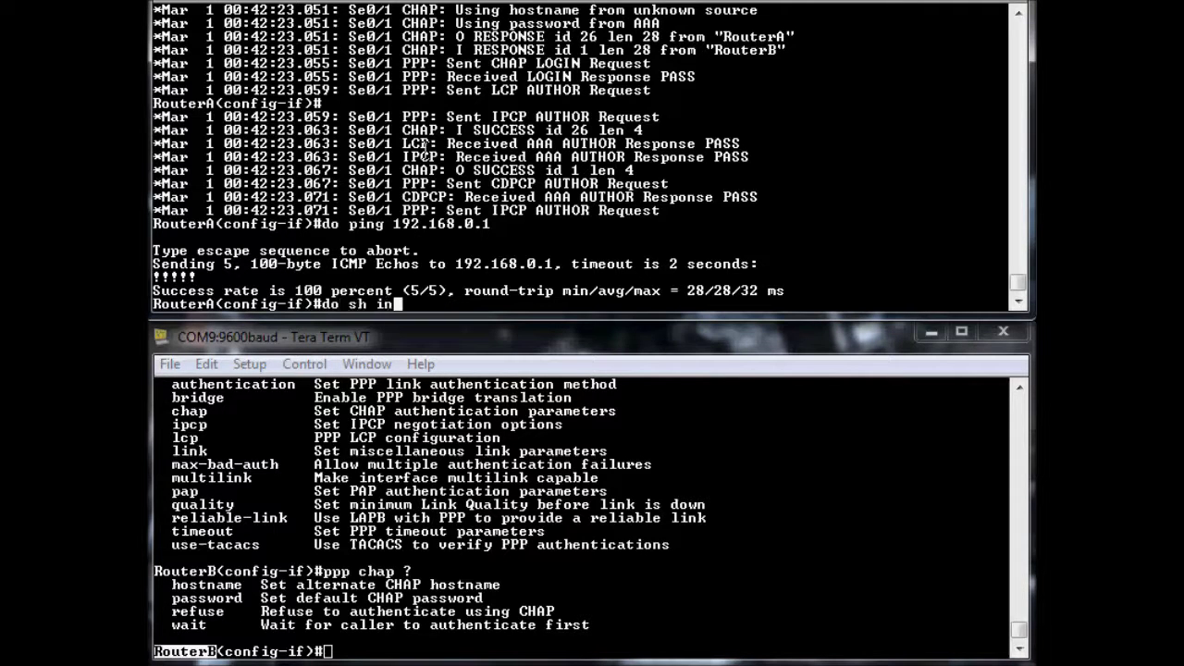
type("t serial 0/1")
key("Return")
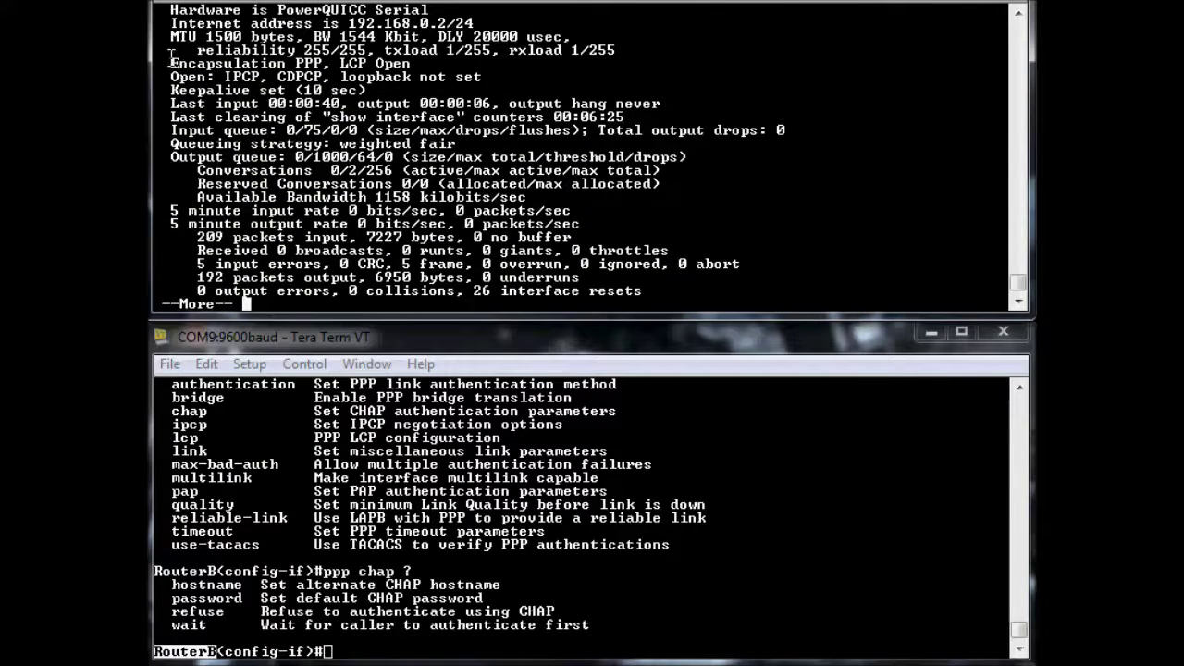
left_click_drag(171, 58, 324, 63)
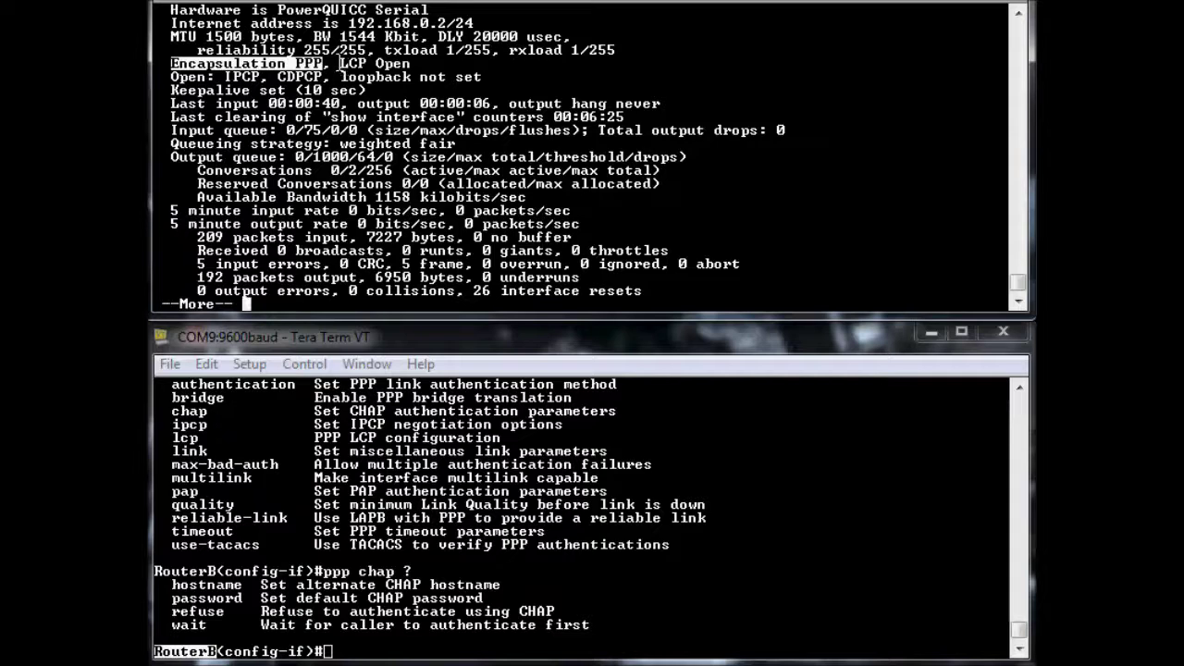
left_click_drag(340, 63, 414, 76)
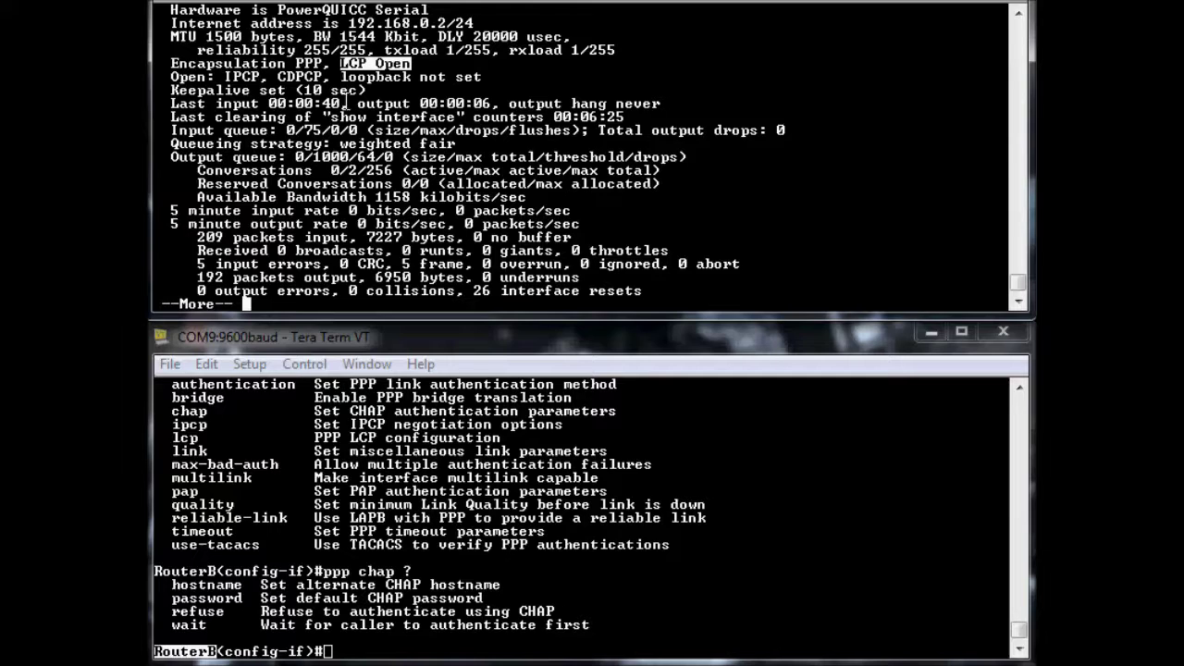
Highlight the open IPCP and CDPCP protocols, then exit the --More-- pager
left_click(170, 76)
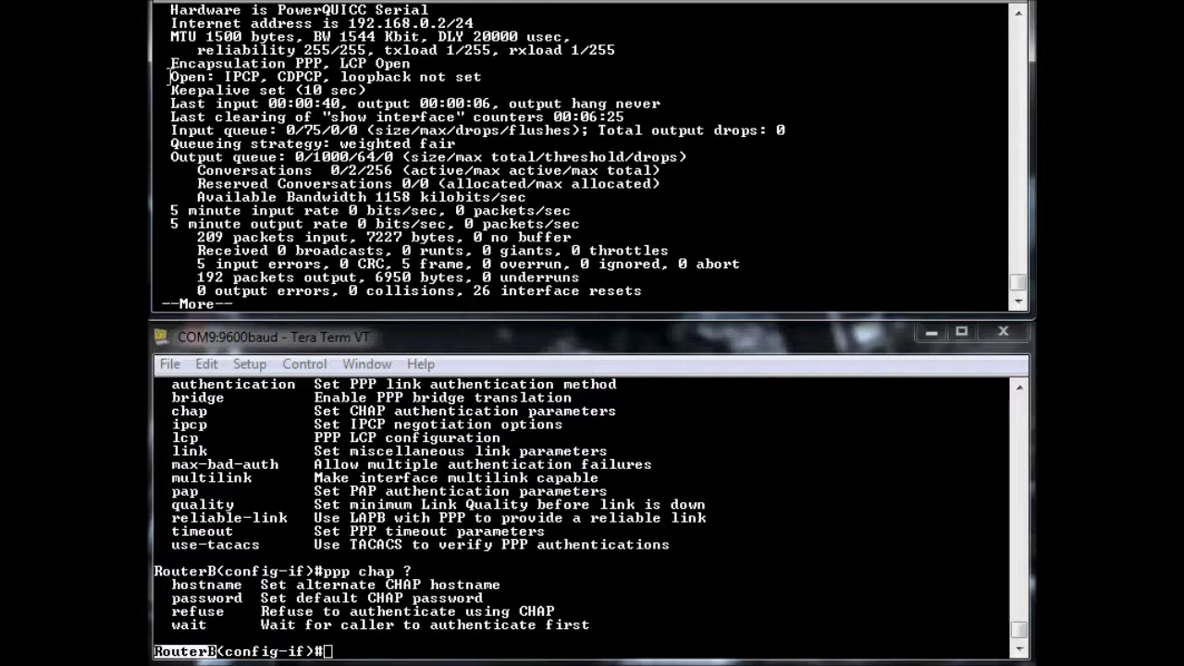
left_click_drag(169, 77, 326, 77)
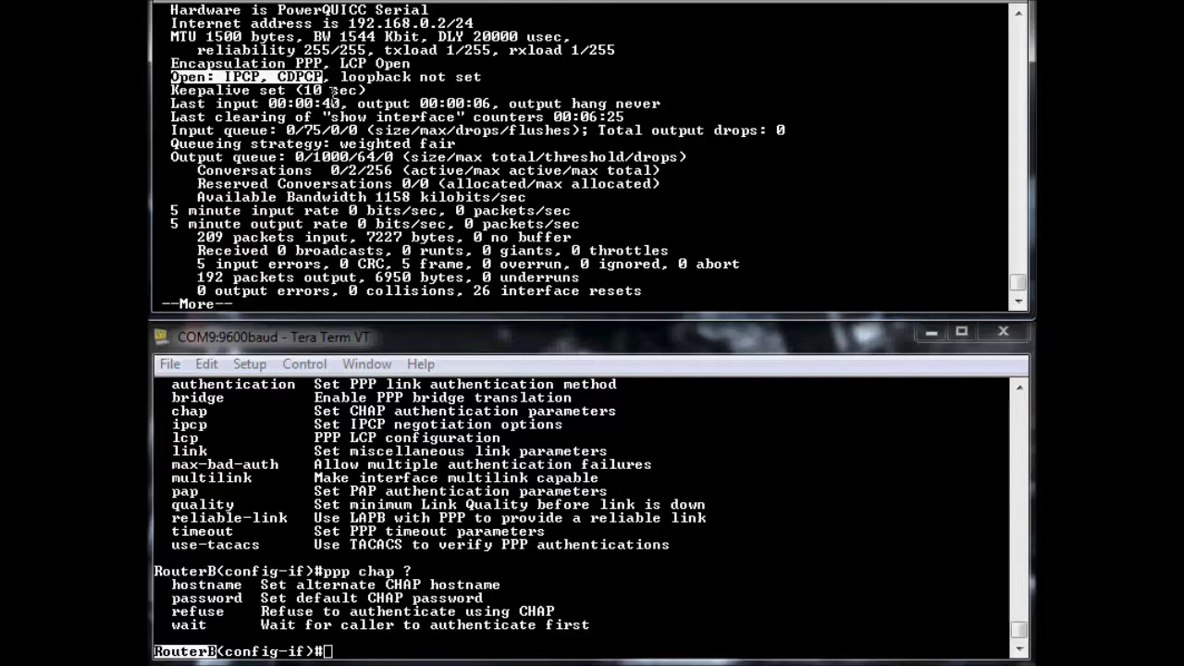
left_click(331, 81)
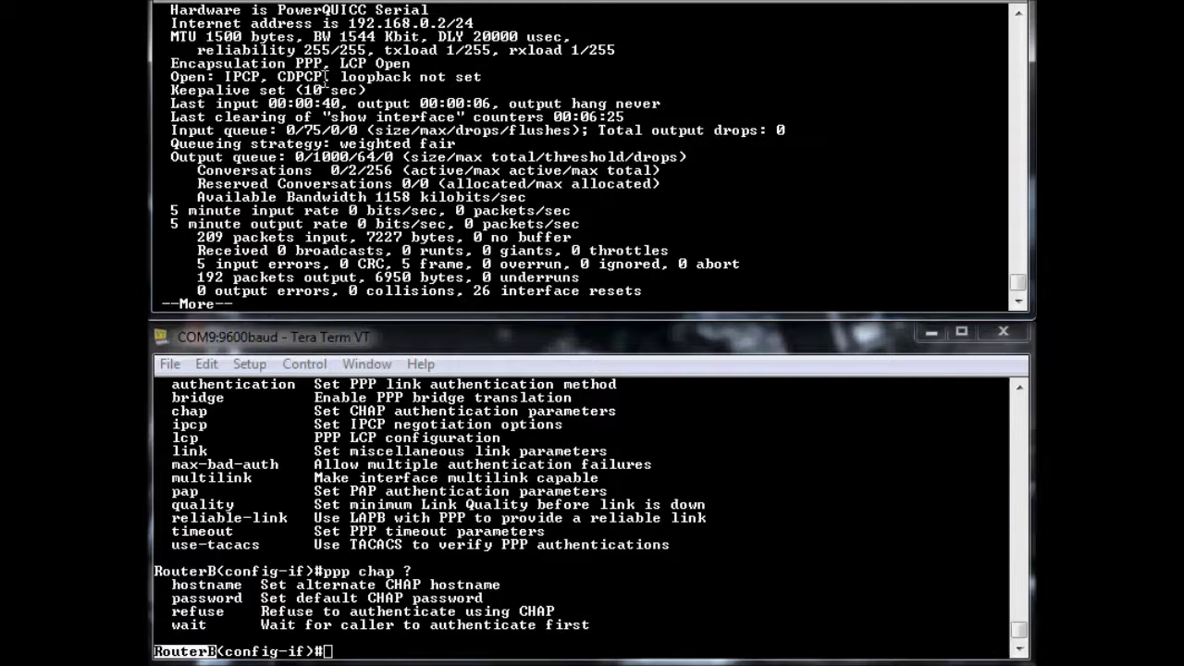
left_click_drag(341, 63, 418, 63)
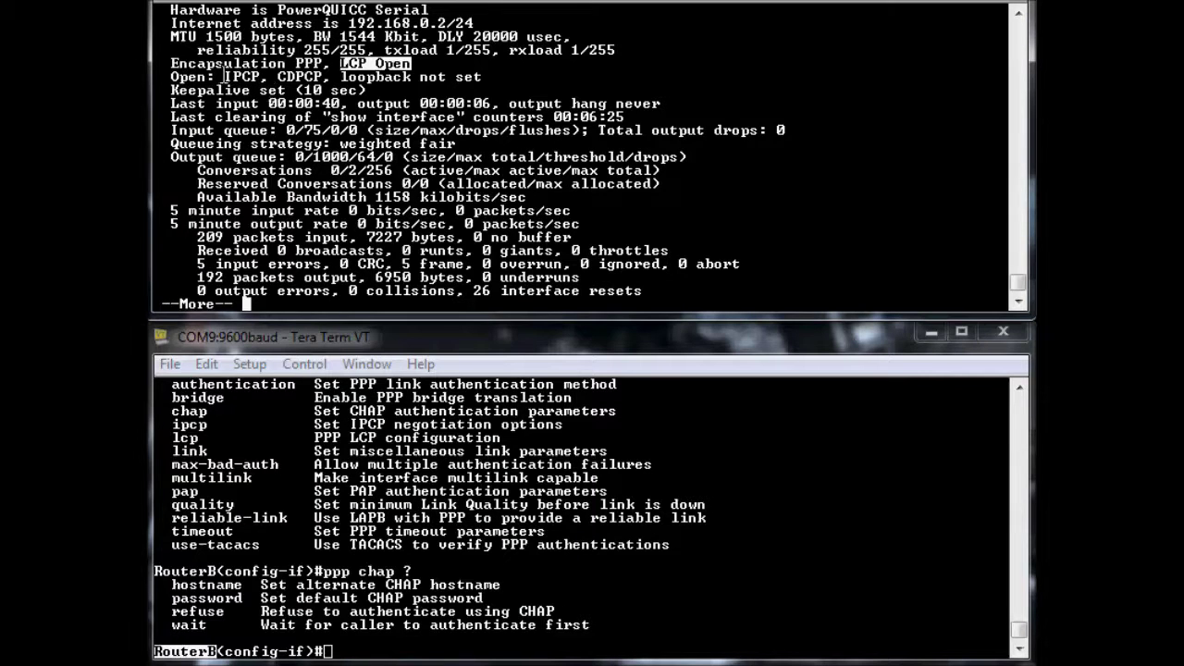
left_click_drag(225, 77, 326, 78)
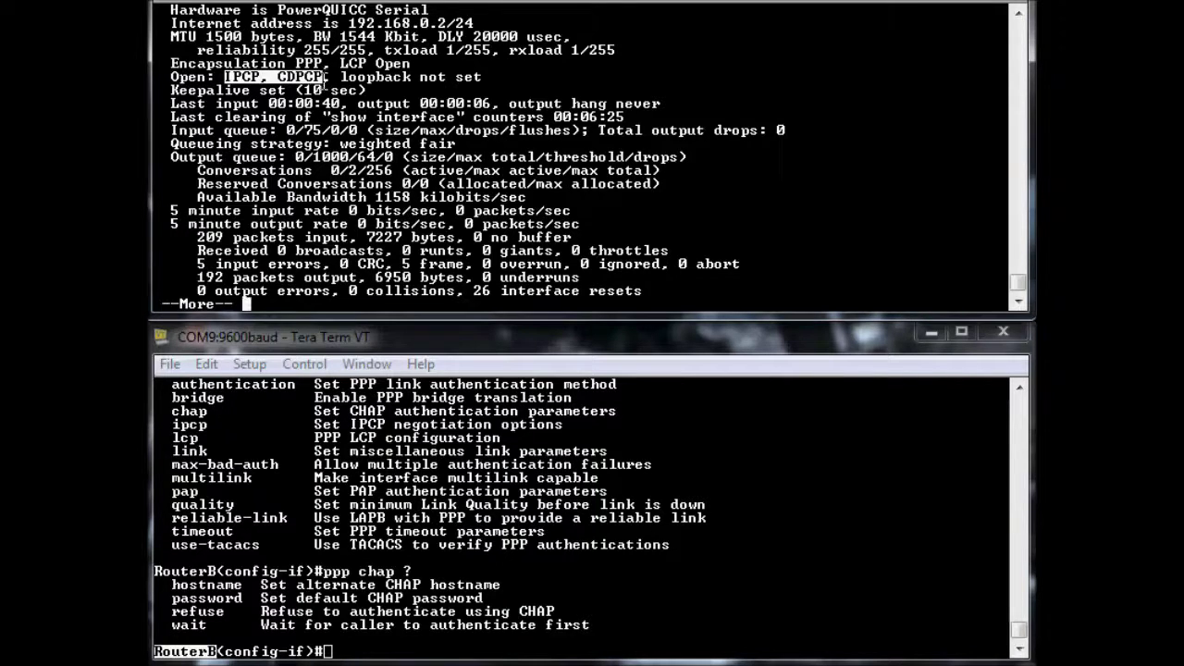
left_click(326, 77)
left_click_drag(325, 76, 277, 77)
left_click(262, 76)
double_click(262, 76)
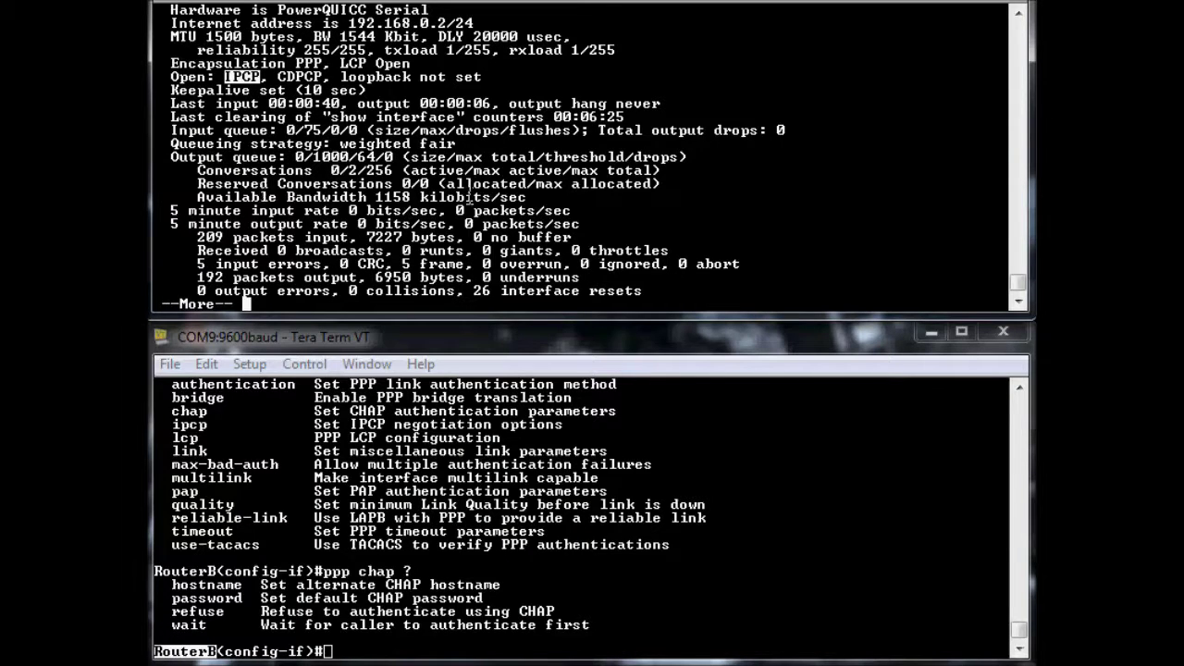
key("space")
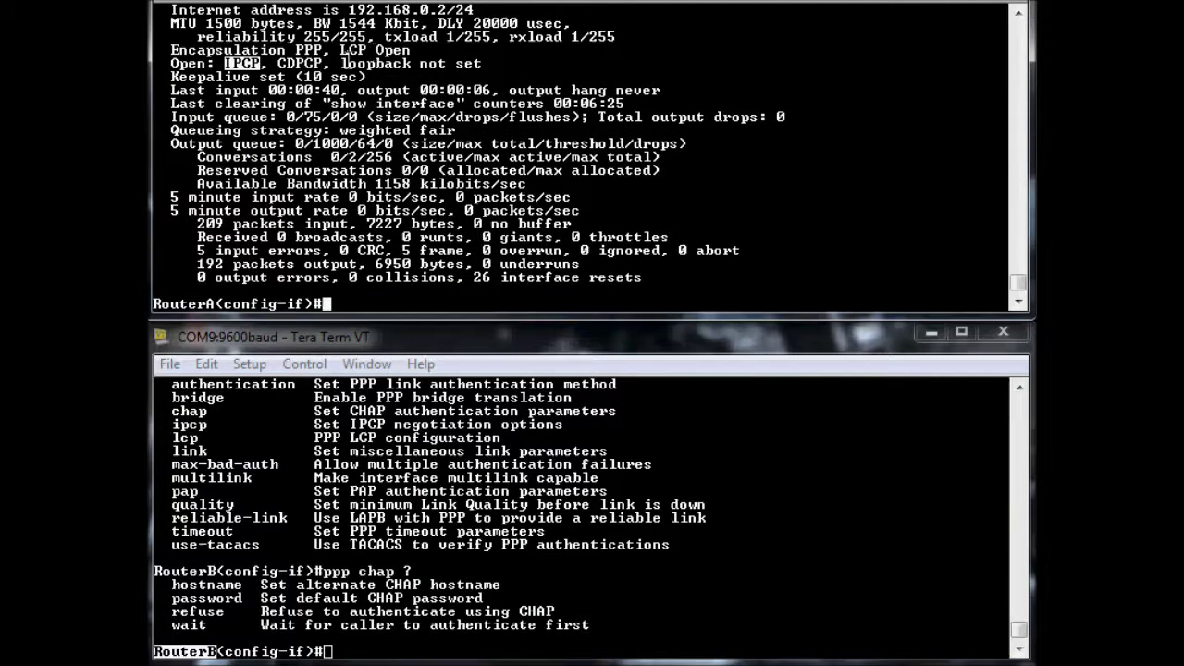
left_click(342, 54)
left_click_drag(341, 52, 412, 52)
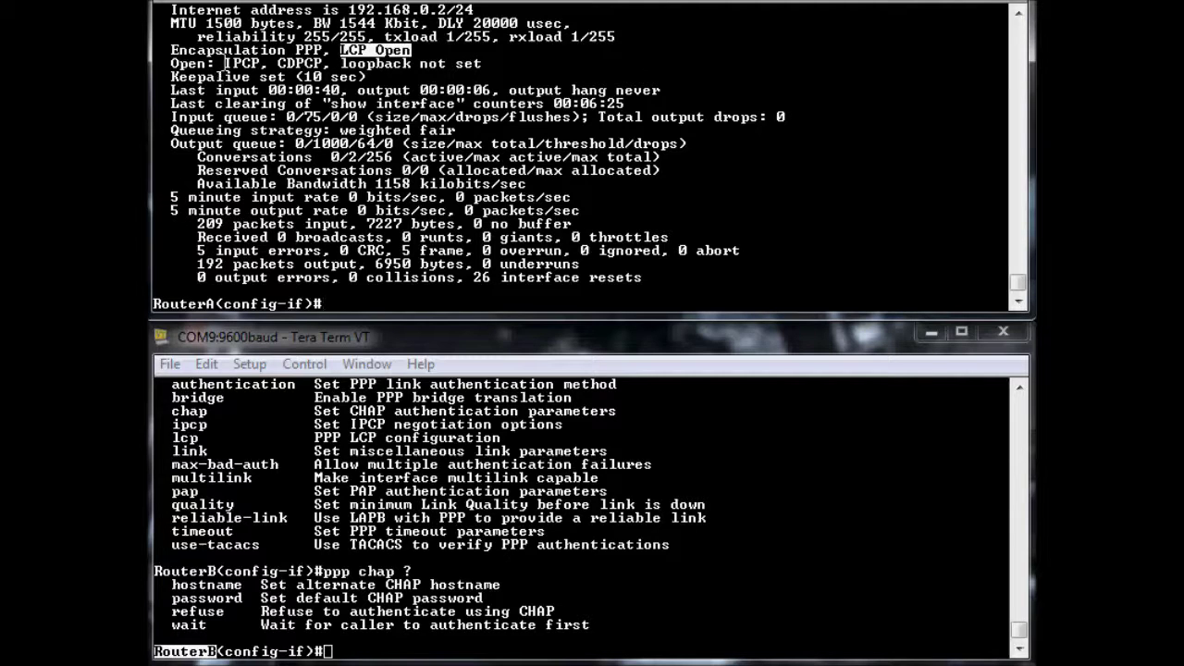
left_click_drag(218, 63, 323, 63)
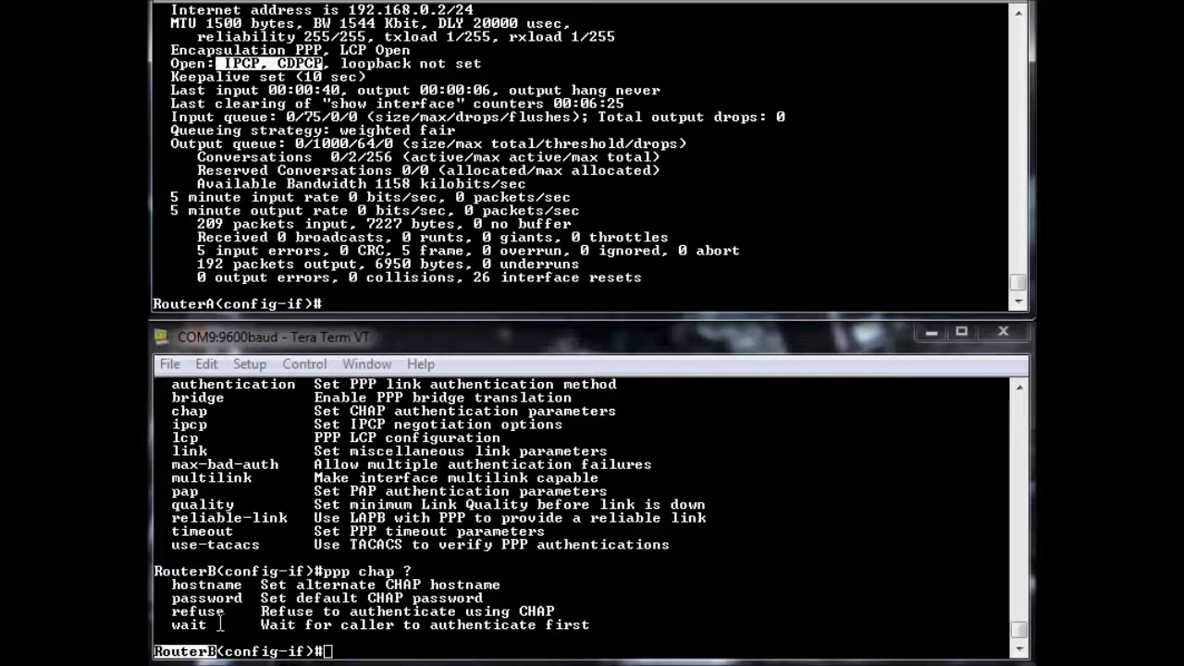
left_click_drag(217, 651, 155, 648)
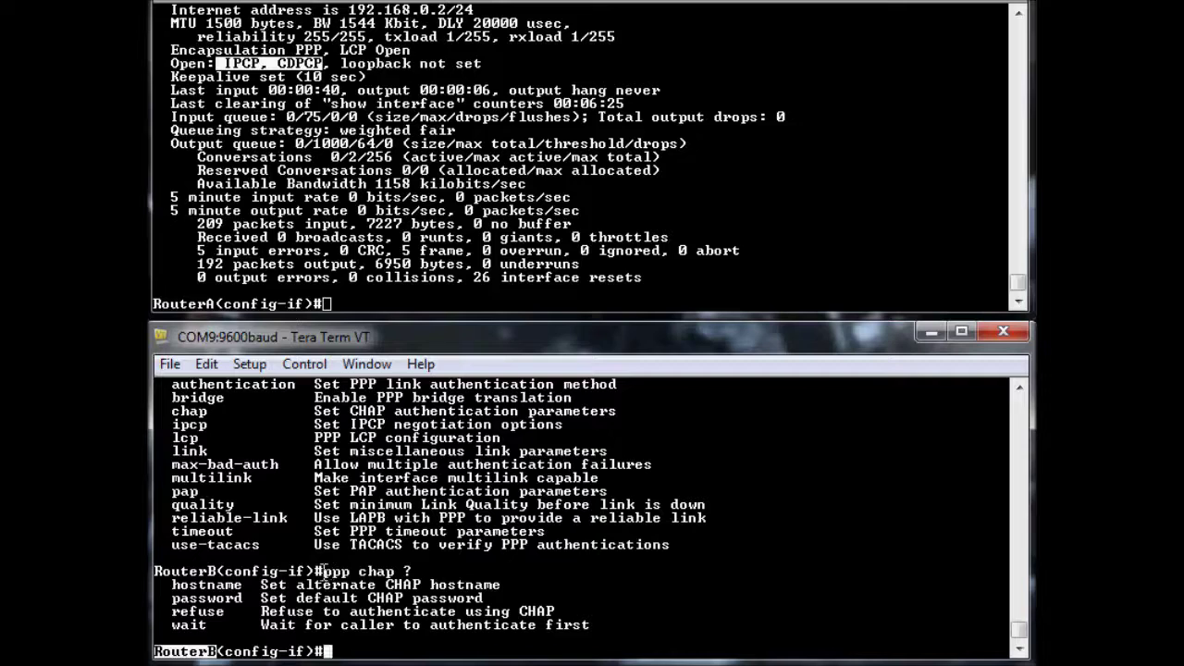
left_click_drag(324, 571, 395, 572)
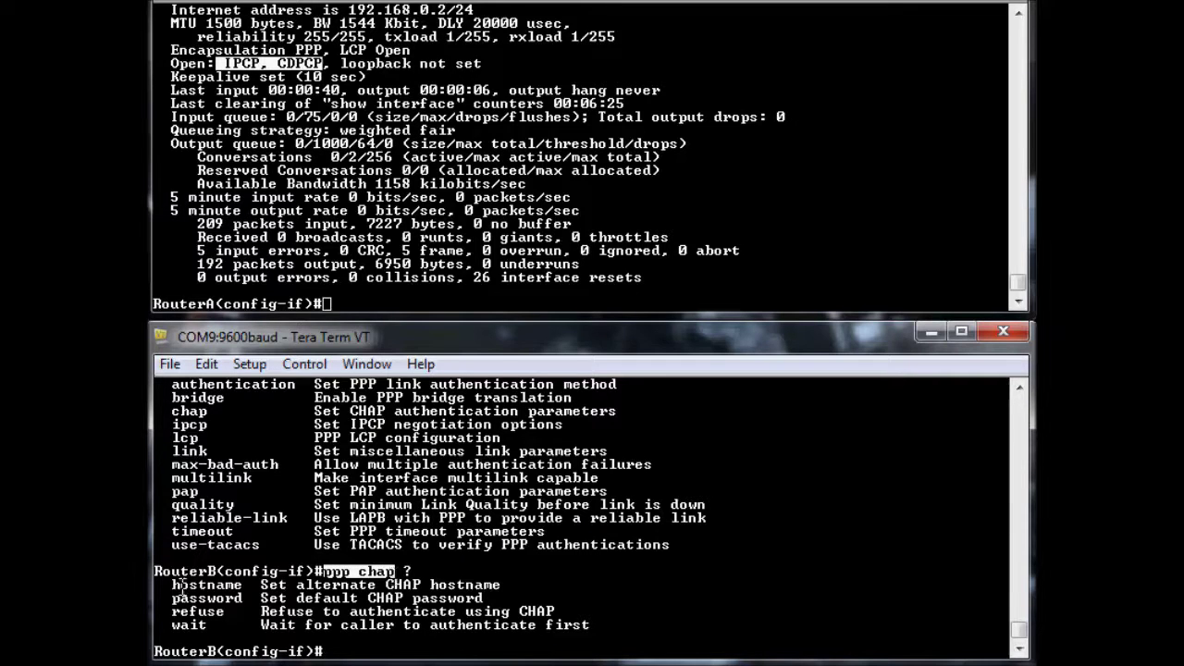
Set RouterB's serial interface CHAP hostname to RouterB with 'ppp chap hostname RouterB'
left_click_drag(172, 584, 242, 584)
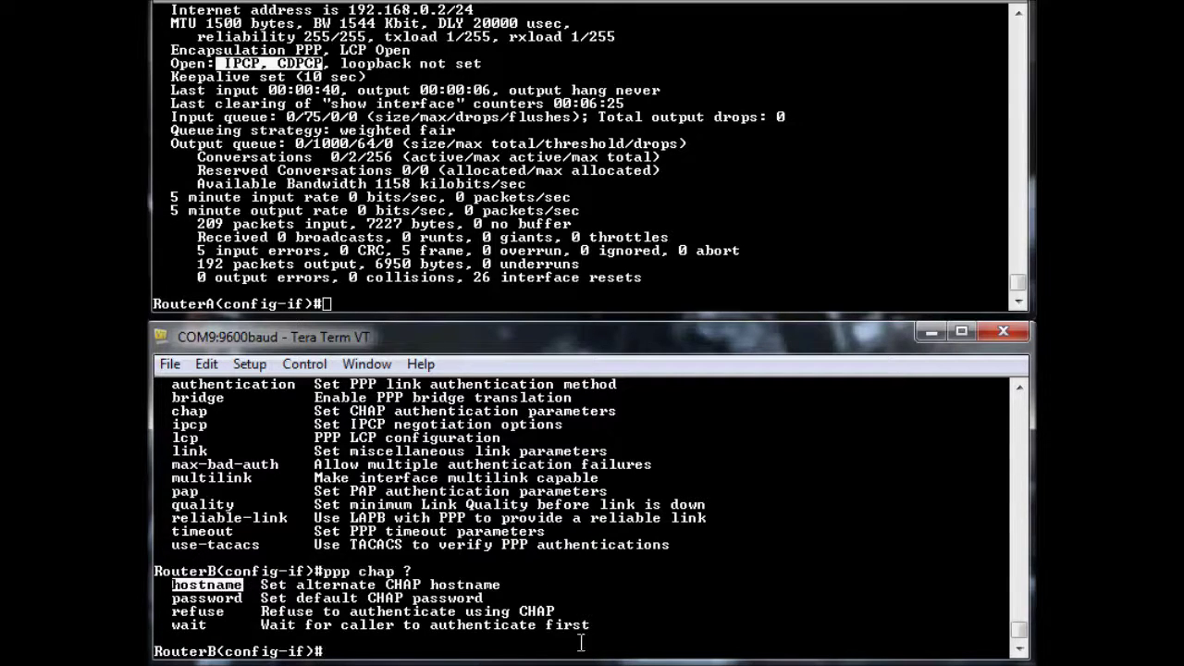
left_click(483, 499)
type("ppp chap")
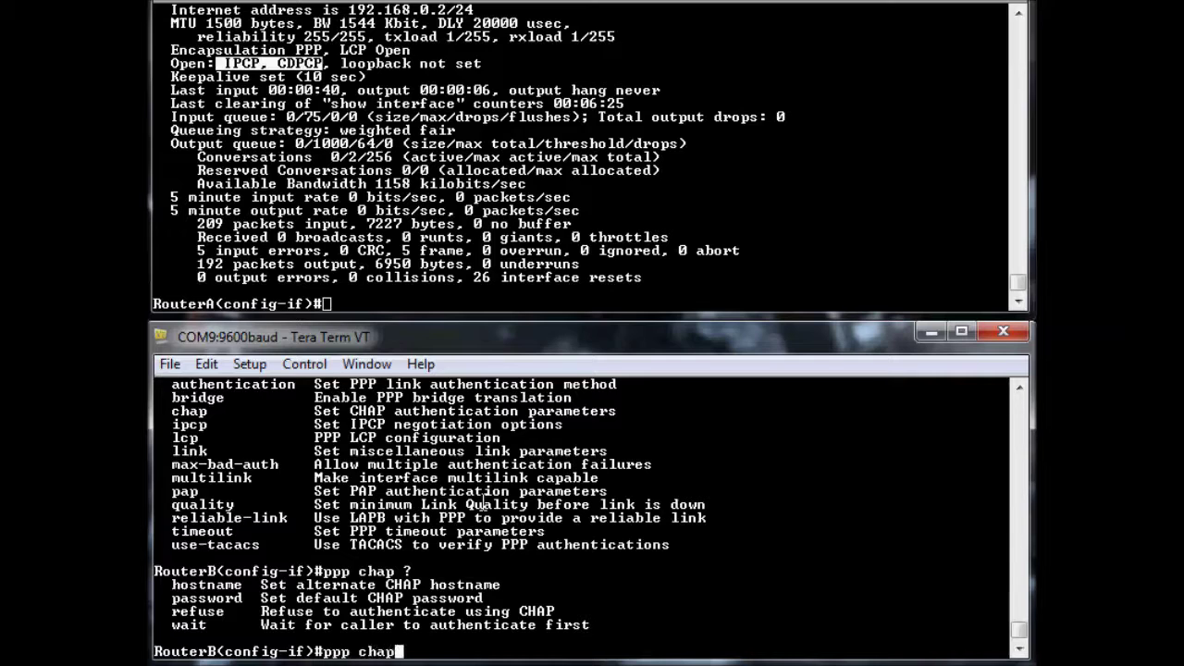
type(" hostname ")
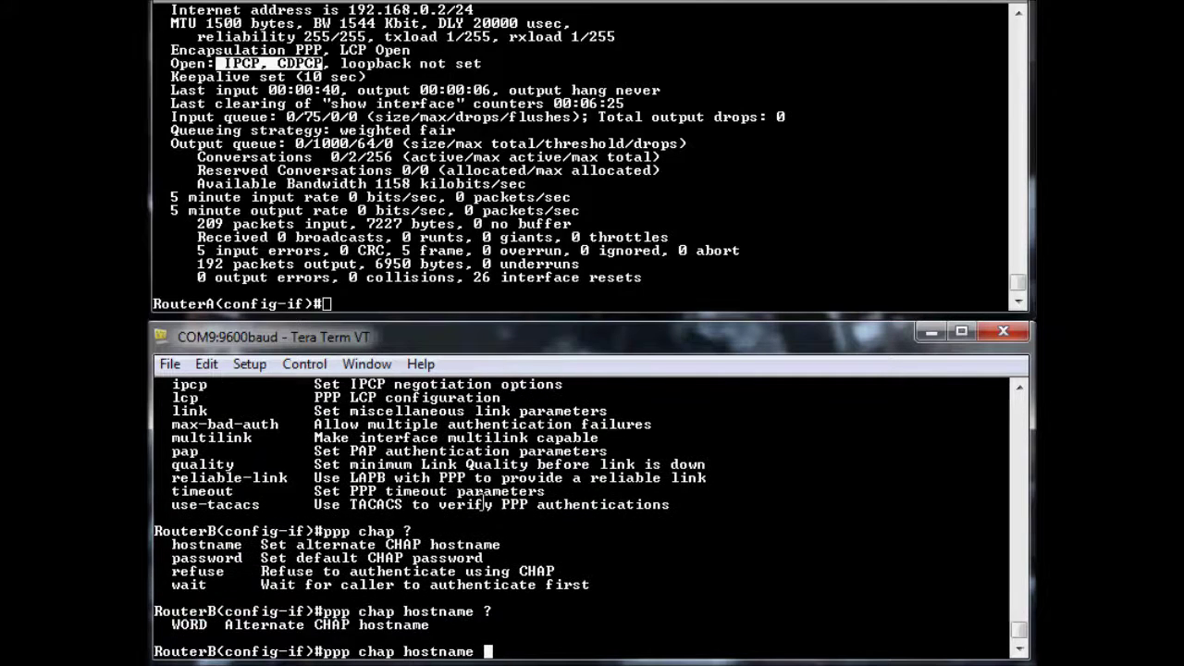
type("?RouterB")
key("Return")
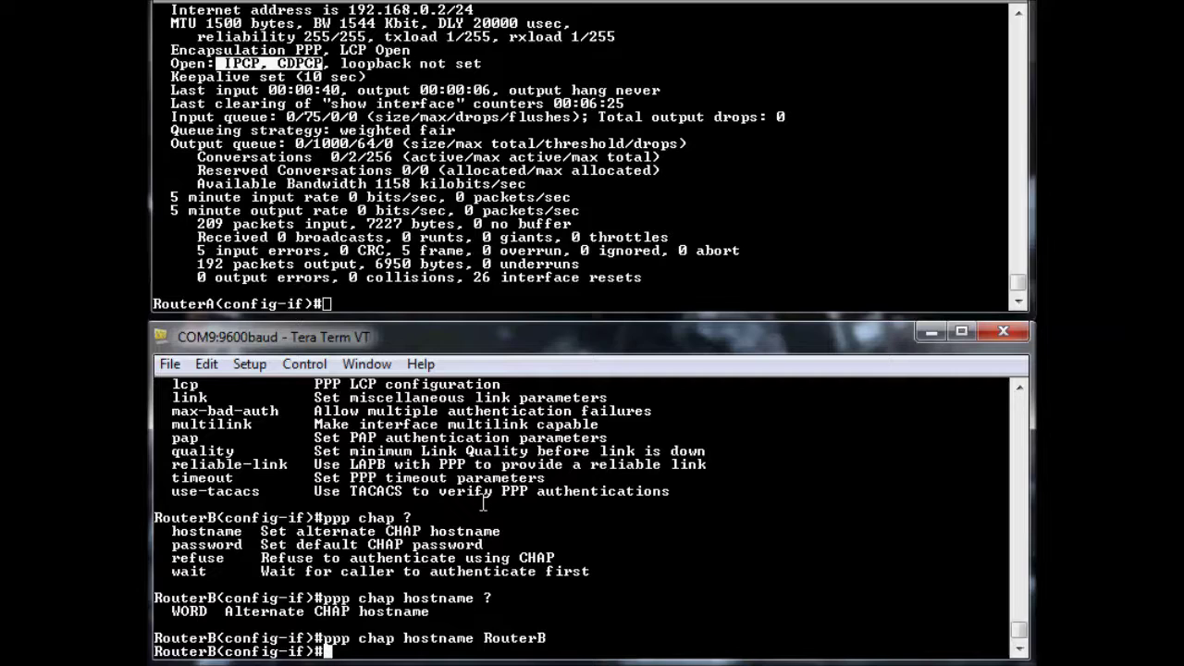
Give RouterB an unencrypted (type 0) default CHAP password set to the shared password
type("ppp chap passowrd")
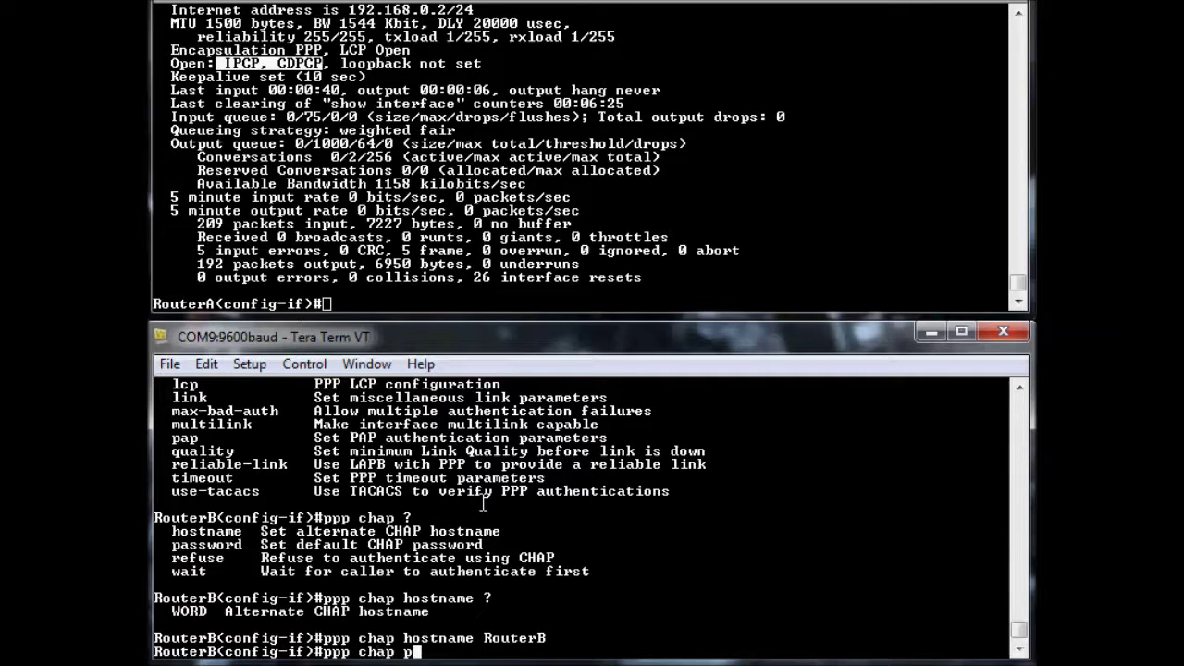
key("BackSpace")
key("BackSpace")
key("BackSpace")
key("BackSpace")
type("word ?")
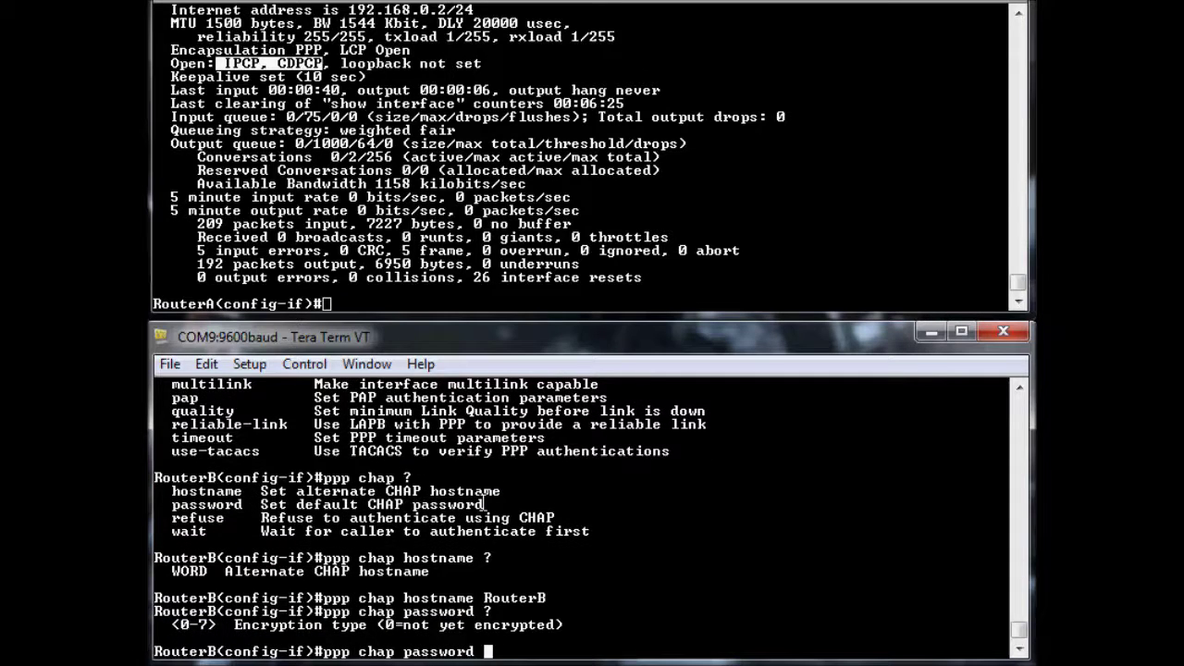
type("0 ?")
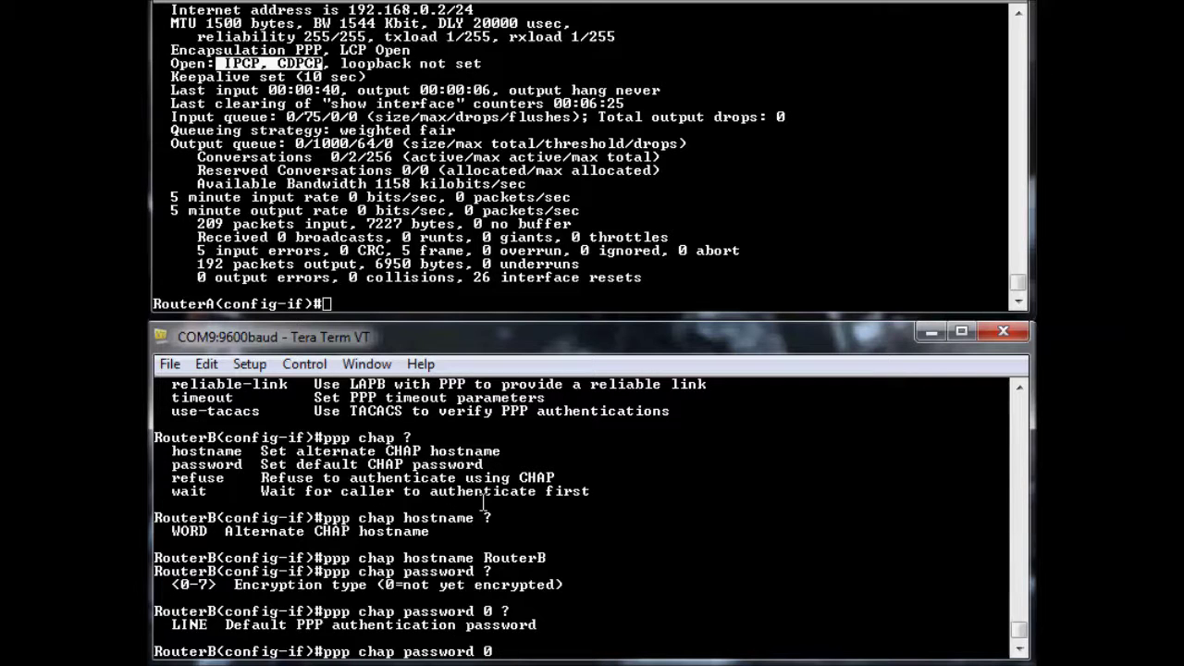
type("cisco")
key("Return")
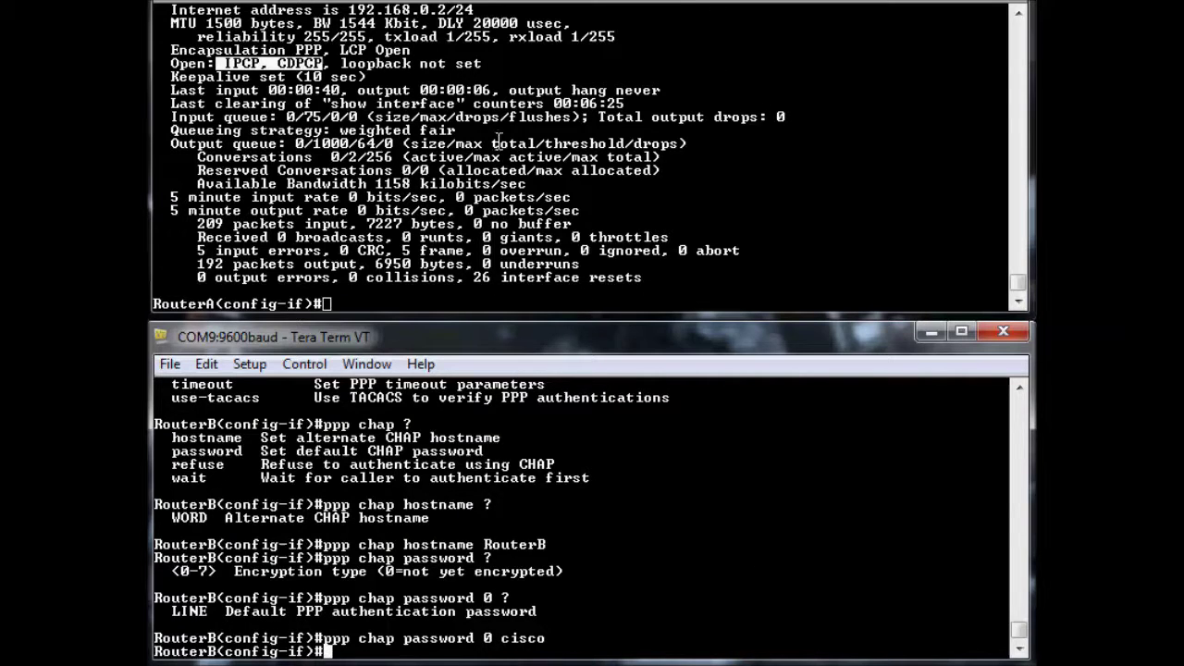
left_click(468, 206)
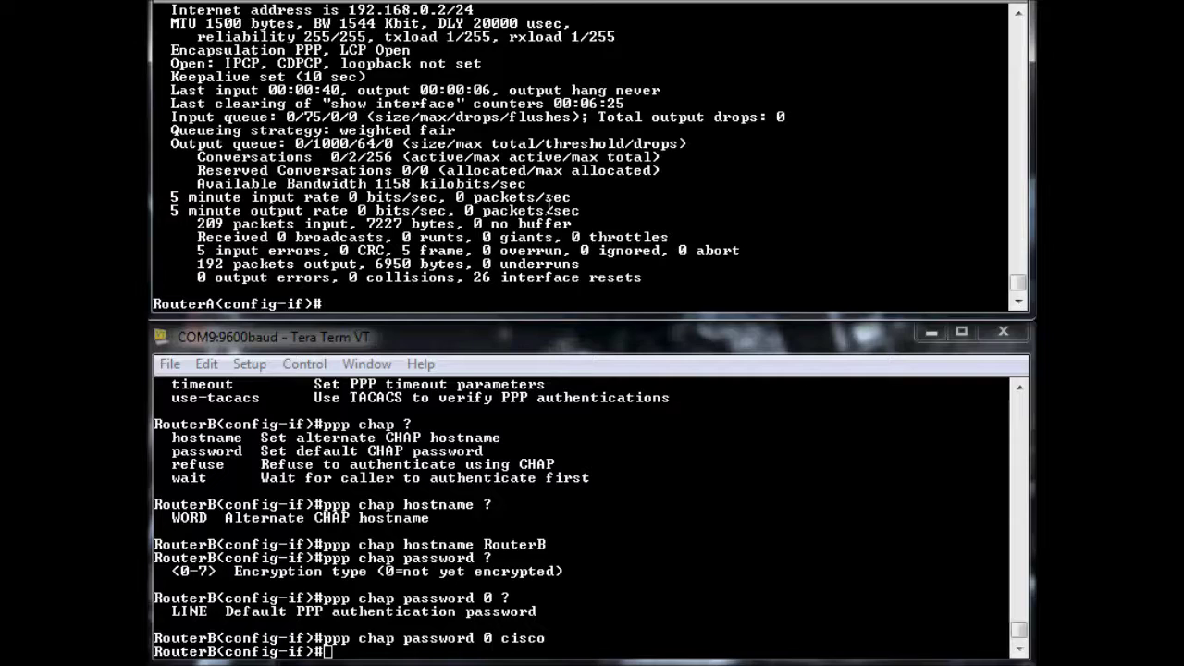
type("do ping 192")
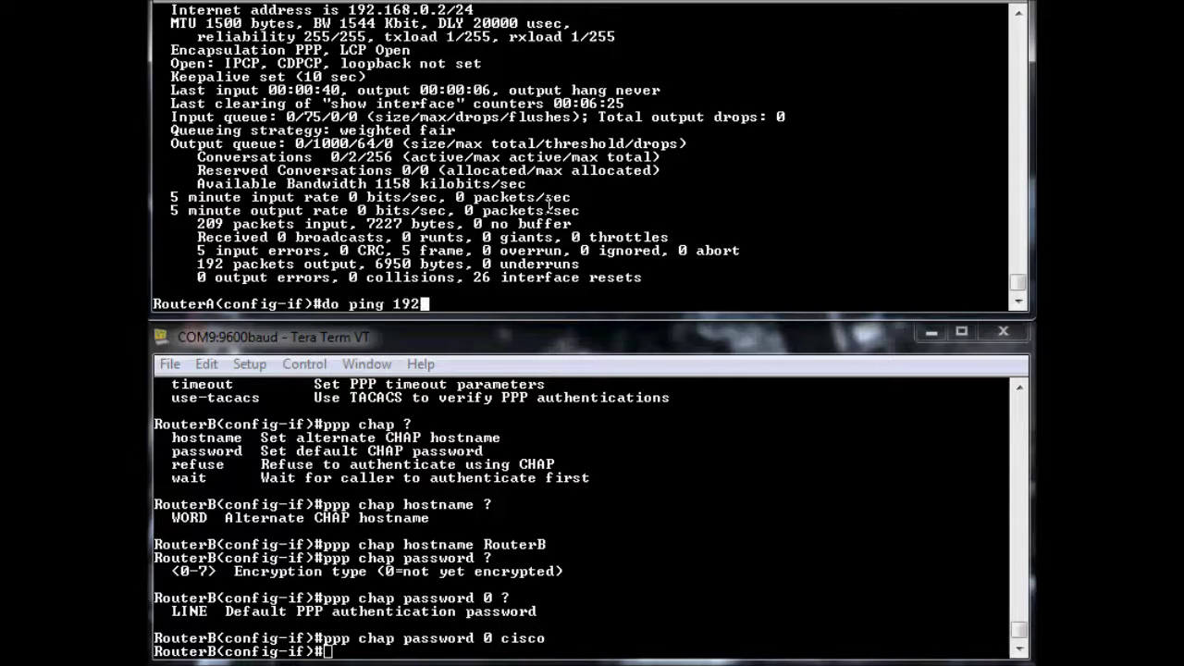
type(".168.0.1")
Send RouterA's ping to 192.168.0.1 and confirm 5/5 echoes succeed
key("Return")
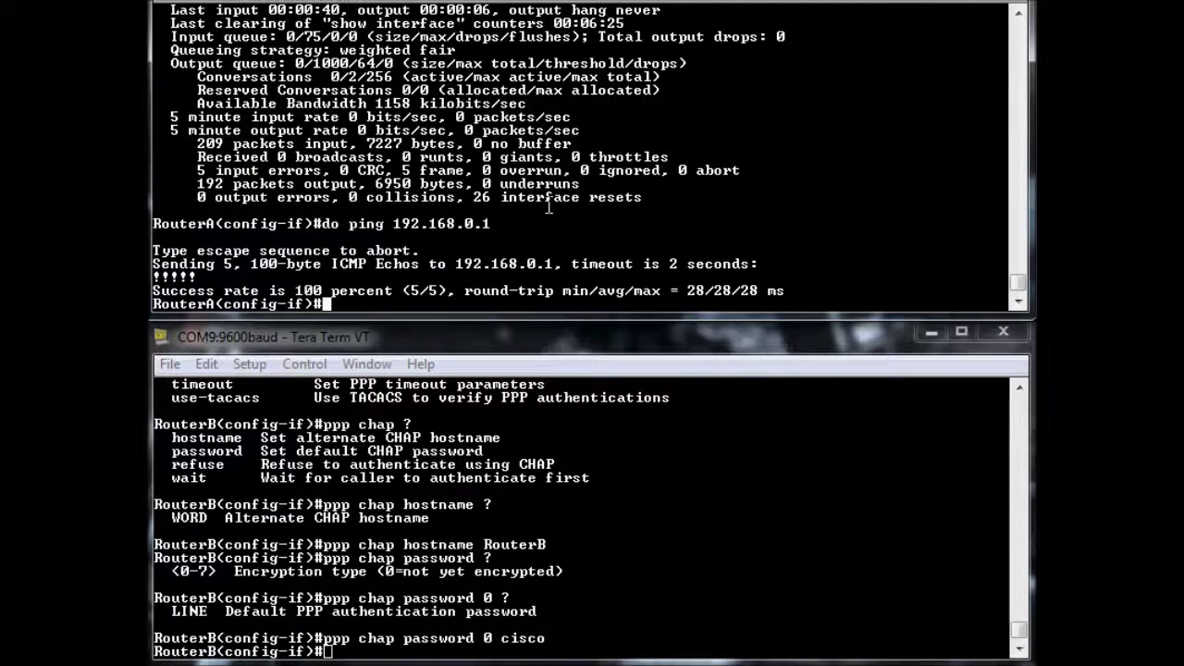